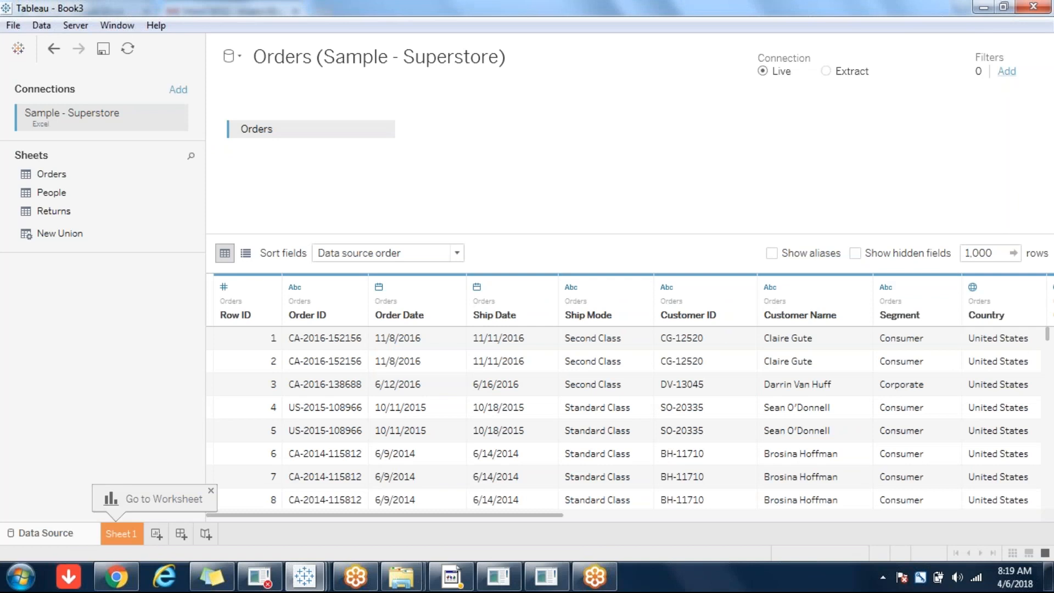
Examine the data source filter options and the filter choices for Customer Name, without adding a filter
left_click(1006, 72)
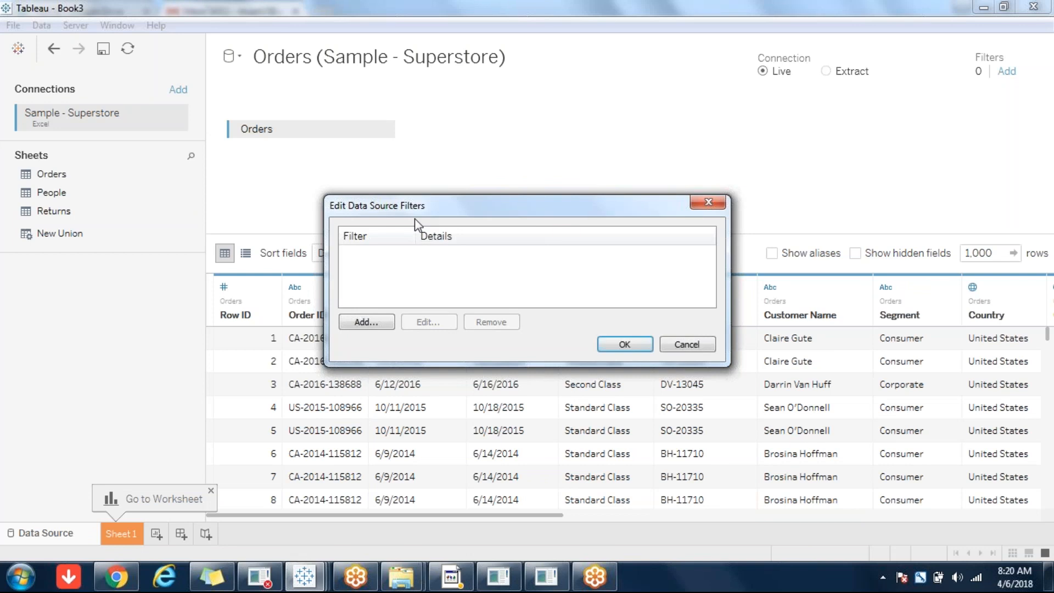
left_click(357, 322)
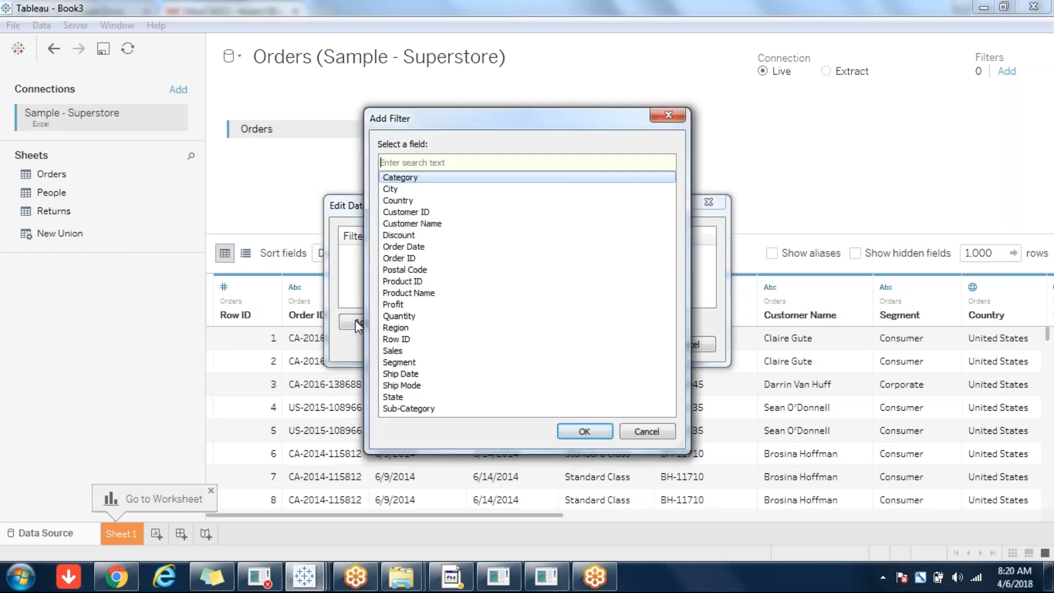
key("Escape")
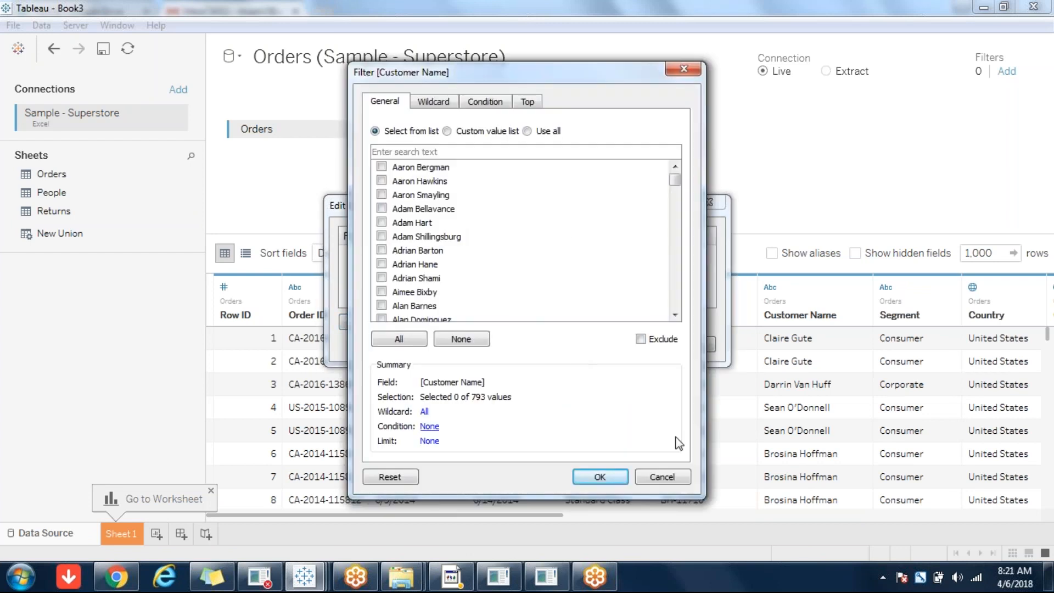
left_click(661, 476)
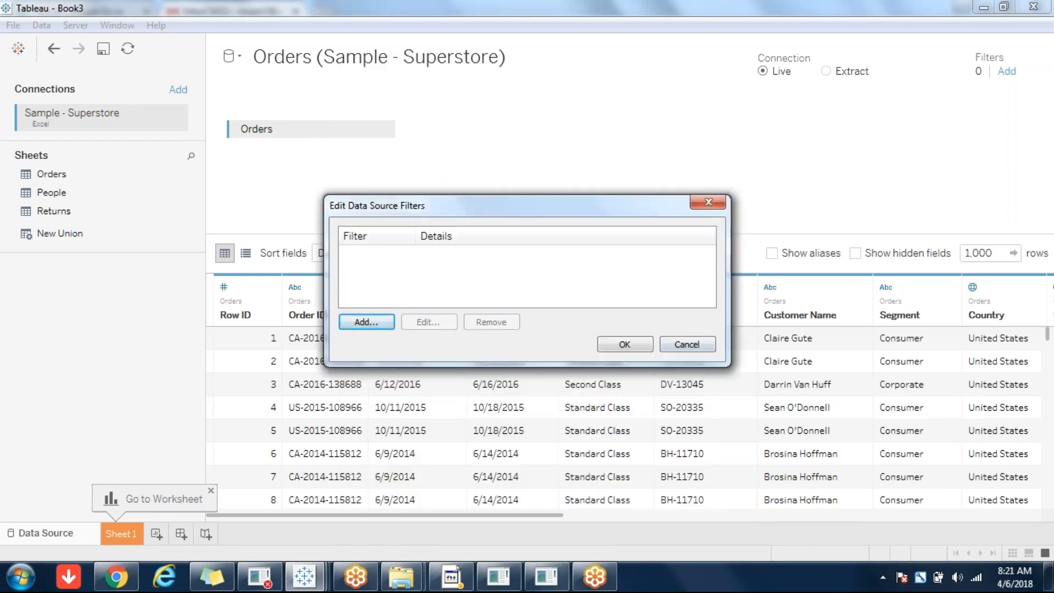
key("Escape")
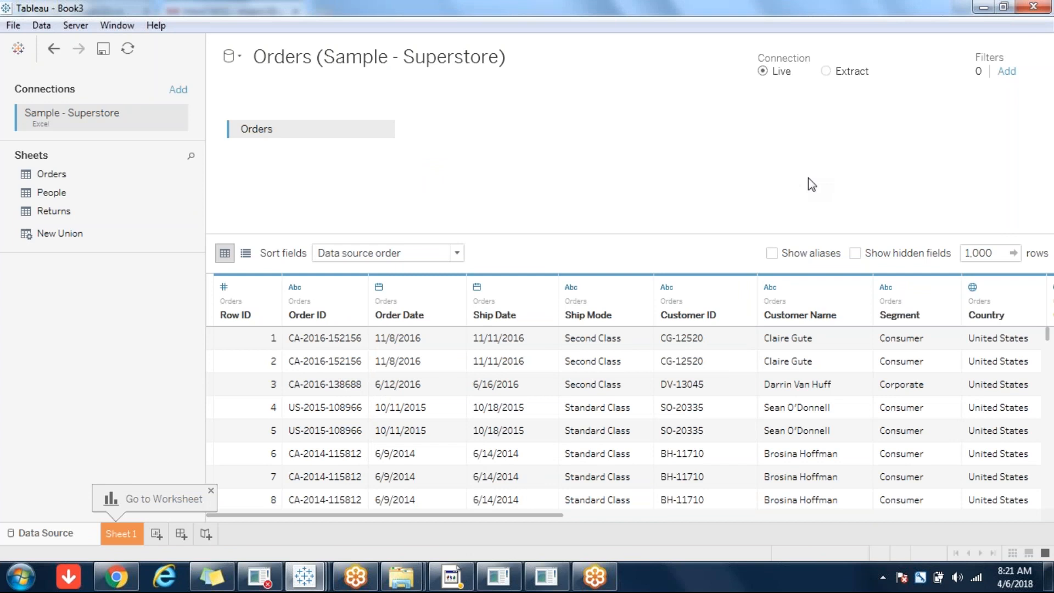
Switch the connection to Extract, inspect the extract data settings without changing them, and return to Live
left_click(846, 72)
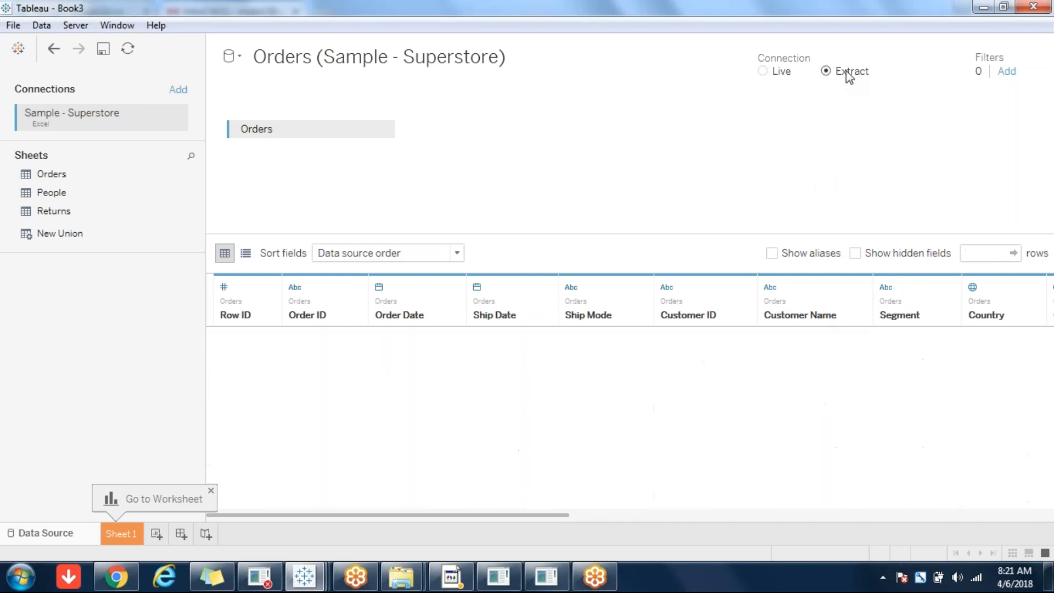
left_click(896, 71)
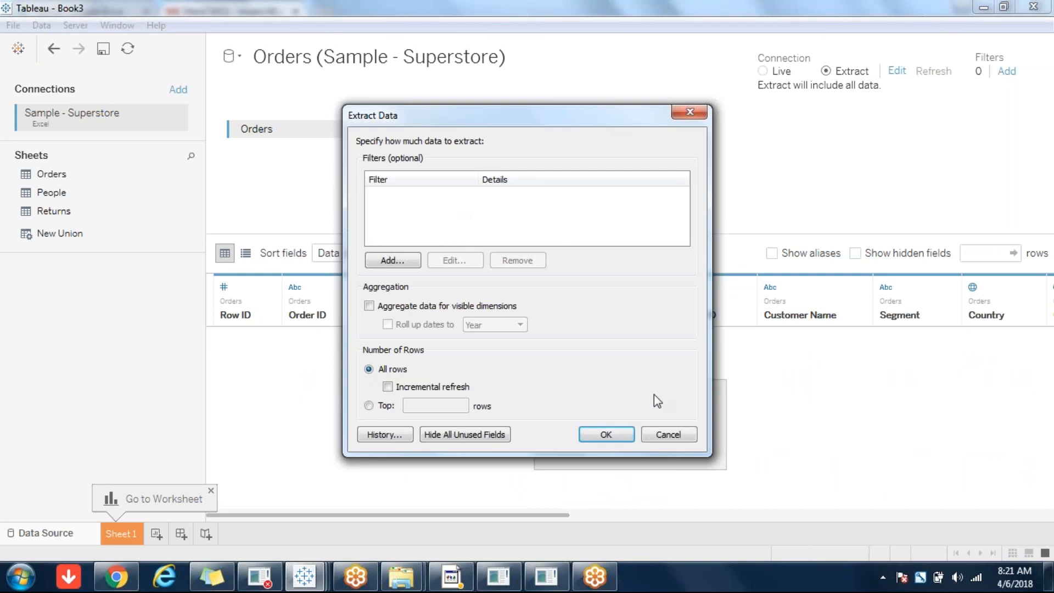
left_click(671, 433)
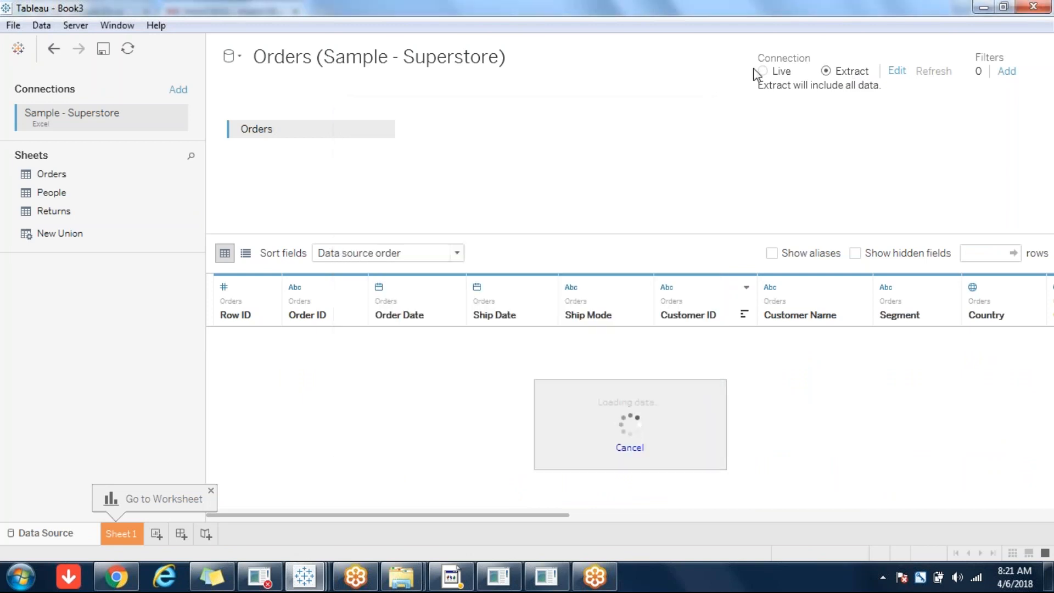
left_click(762, 70)
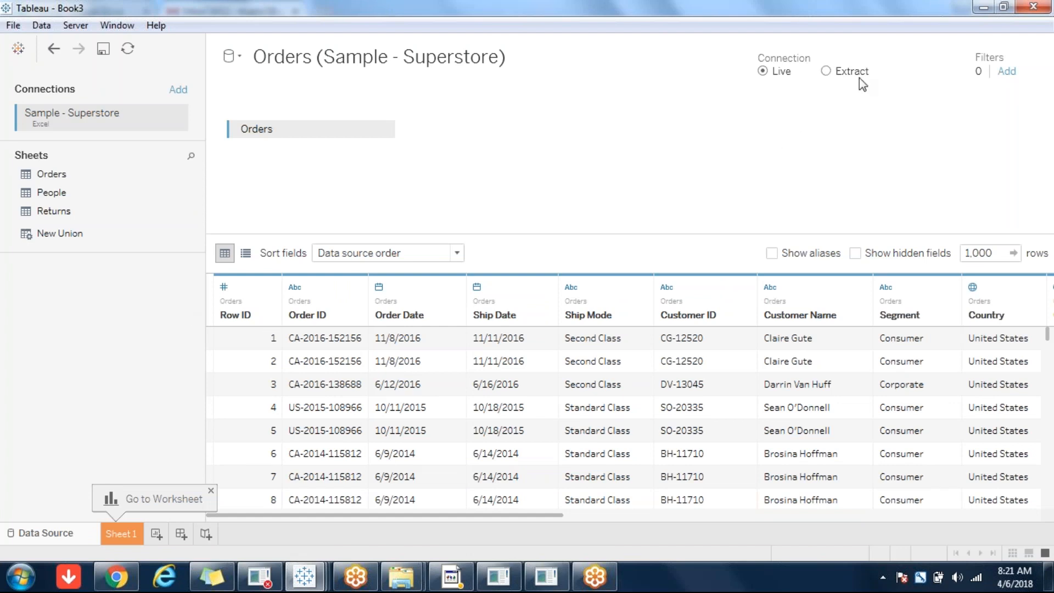
Go to Sheet 1 and close the other open workbook, Book1
left_click(120, 541)
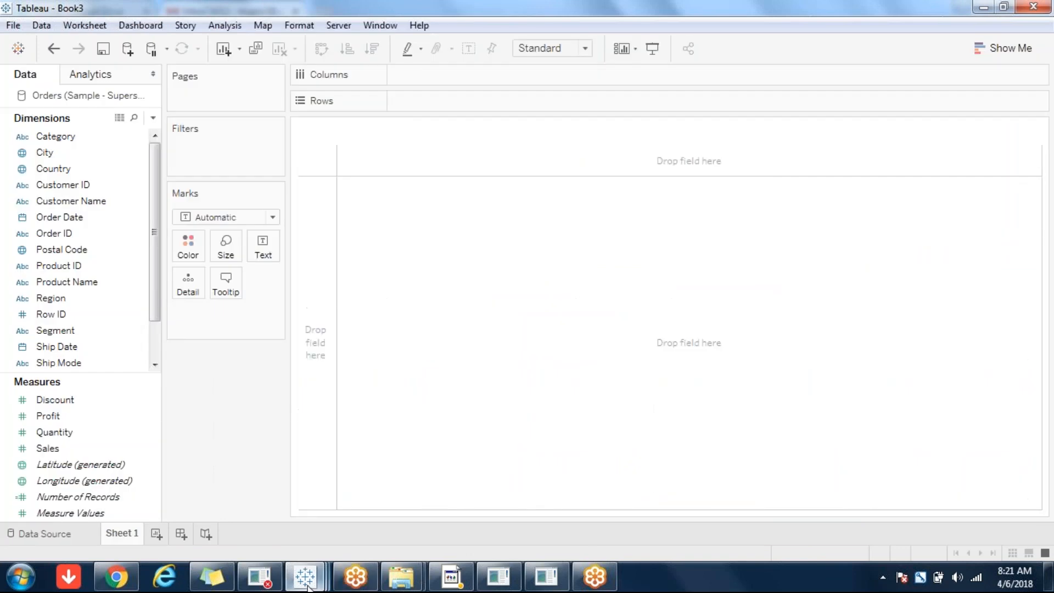
mouse_move(308, 588)
left_click(139, 497)
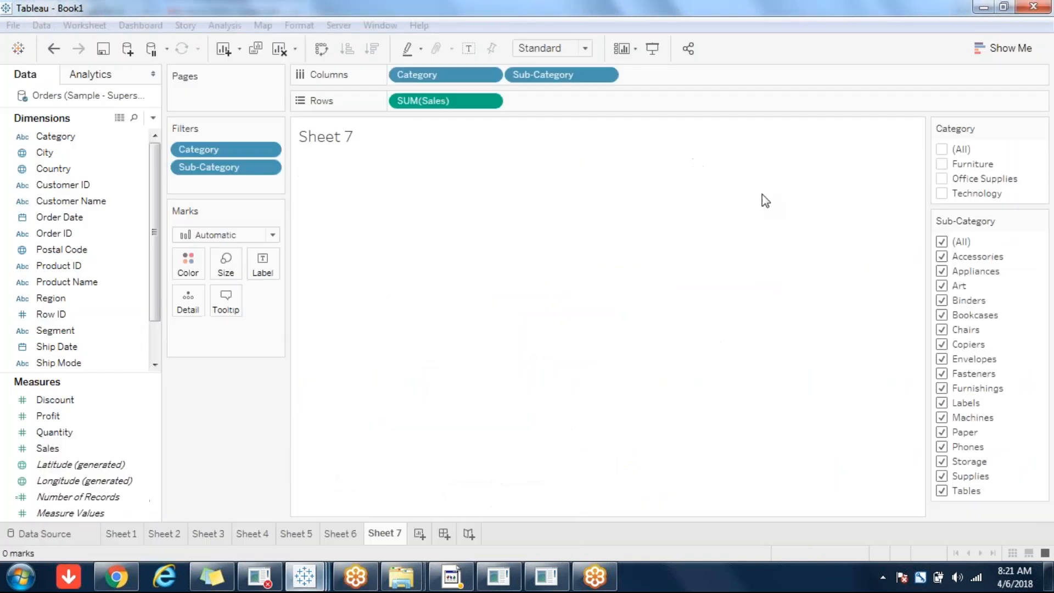
left_click(1033, 6)
left_click(556, 310)
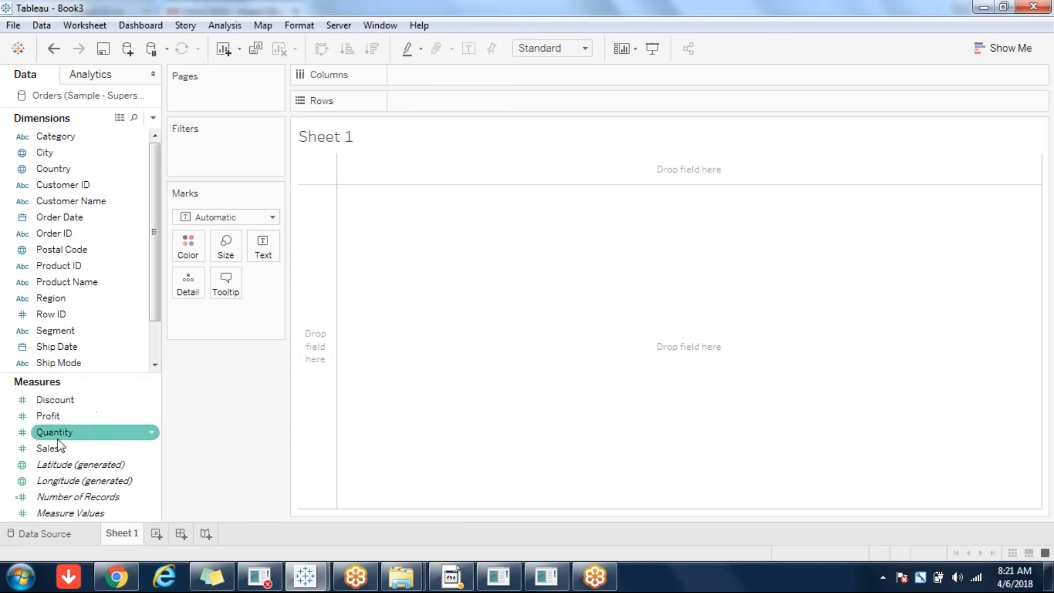
Build a bar chart of Sales by State, with State in columns and the sum of Sales in rows
left_click(47, 449)
left_click(779, 143)
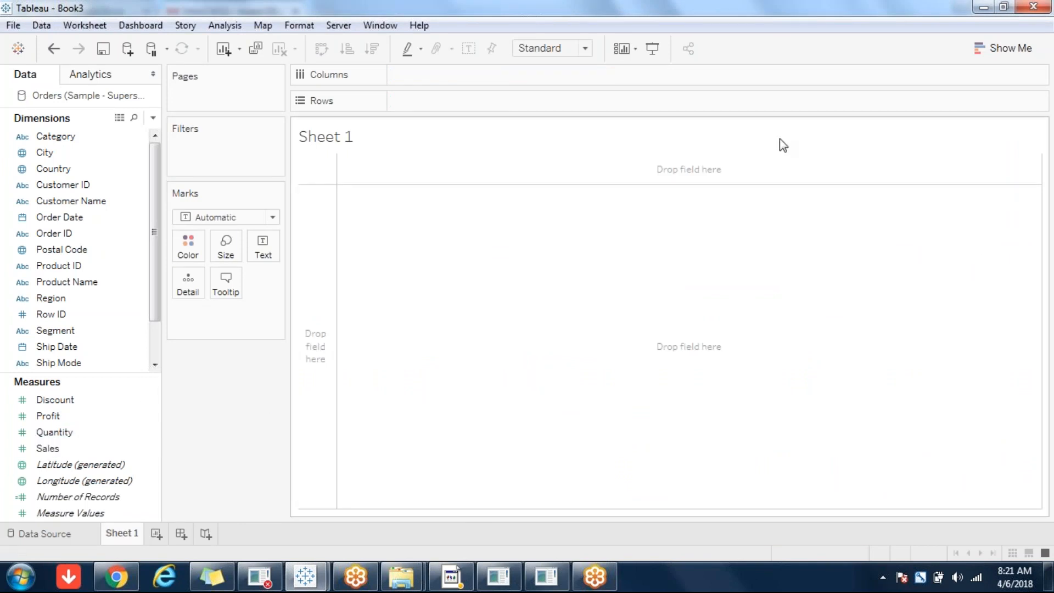
left_click(39, 449)
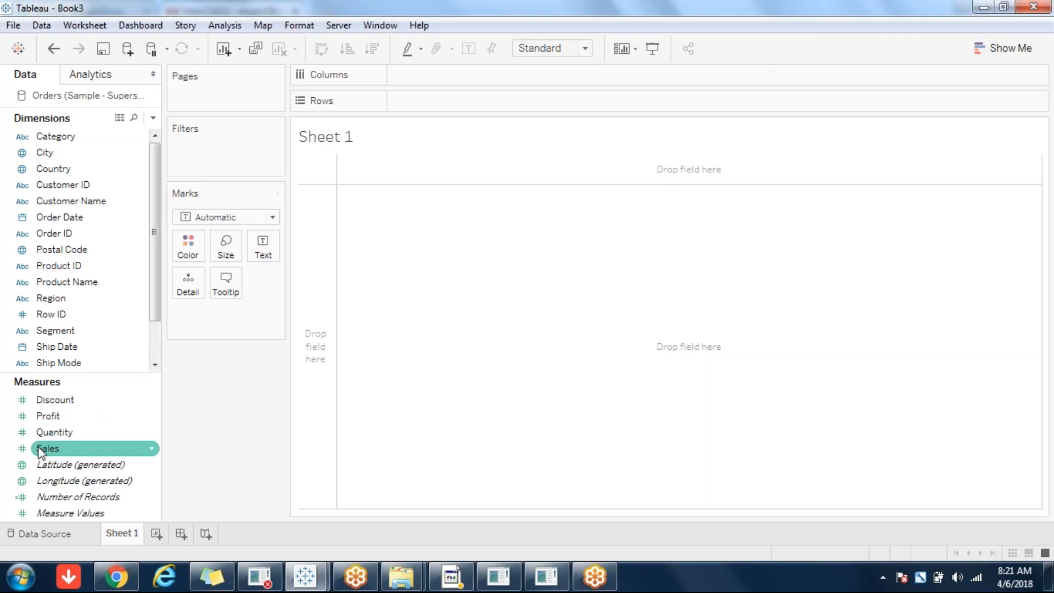
scroll(156, 351, "down", 2)
left_click(76, 336)
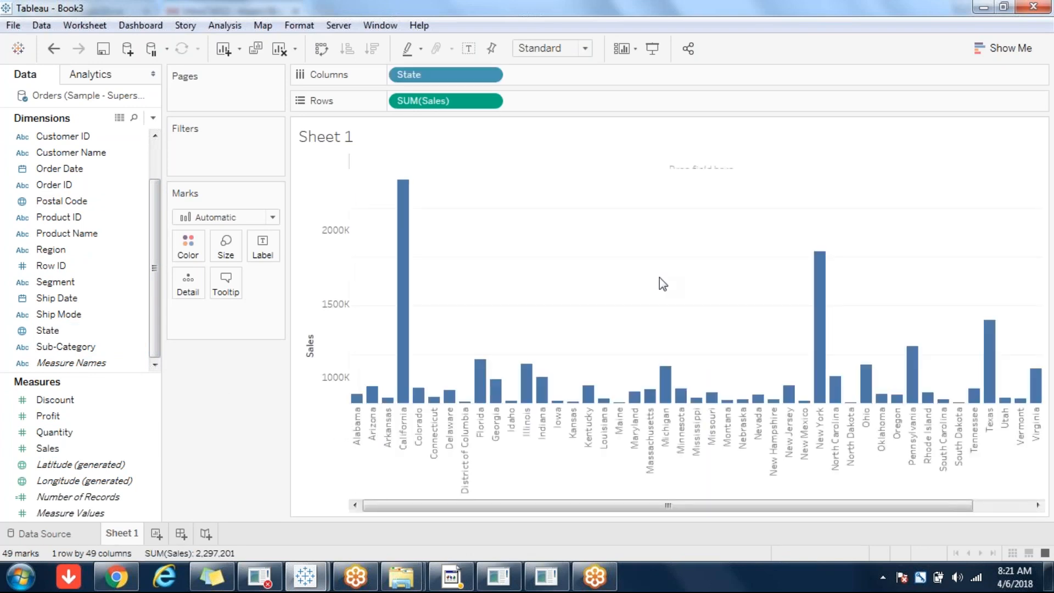
Swap the chart's rows and columns, and replace State with Sub-Category in the rows
left_click(322, 50)
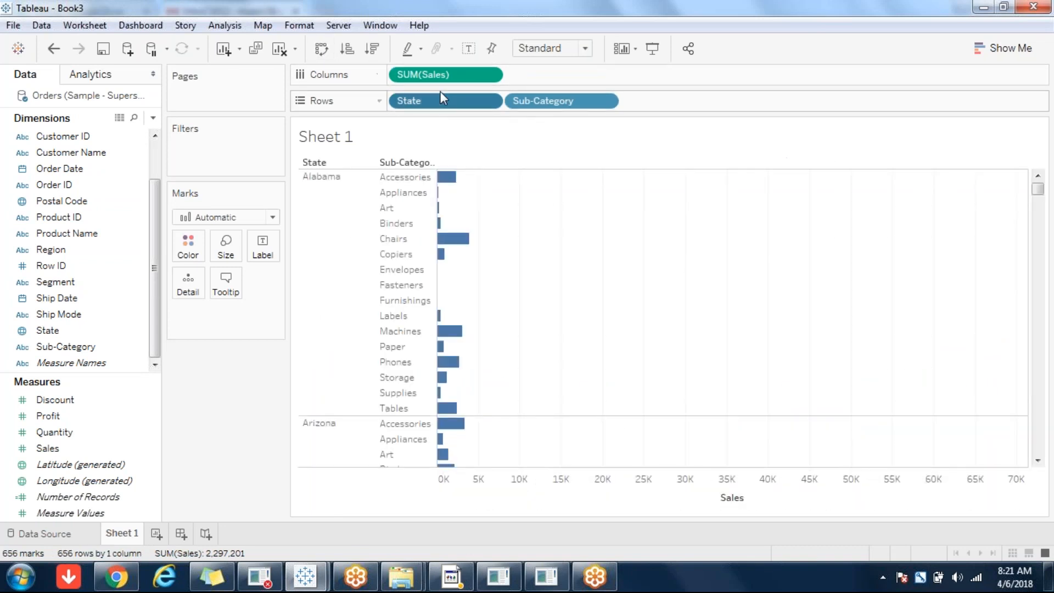
double_click(440, 92)
left_click(435, 134)
left_click_drag(455, 104, 274, 427)
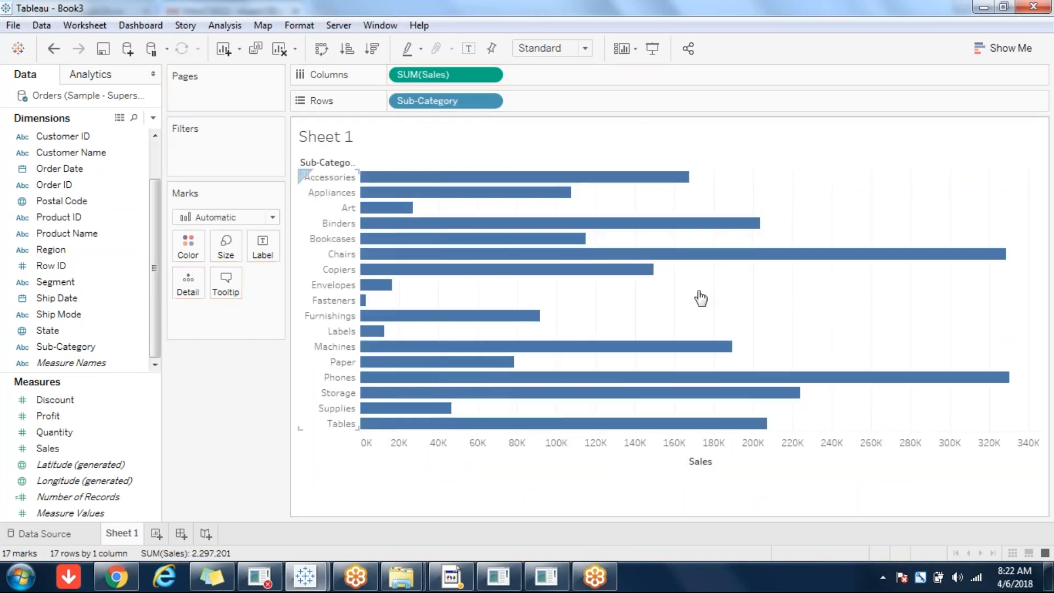
Keep only the Binders, Bookcases, Chairs and Copiers bars, and undo that filter
left_click_drag(667, 288, 484, 208)
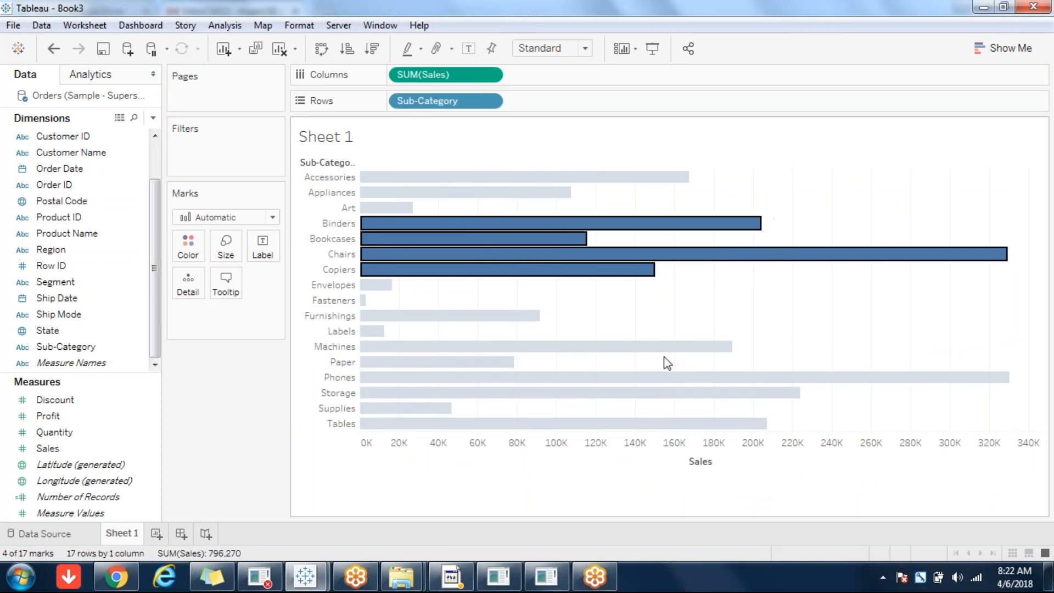
mouse_move(521, 225)
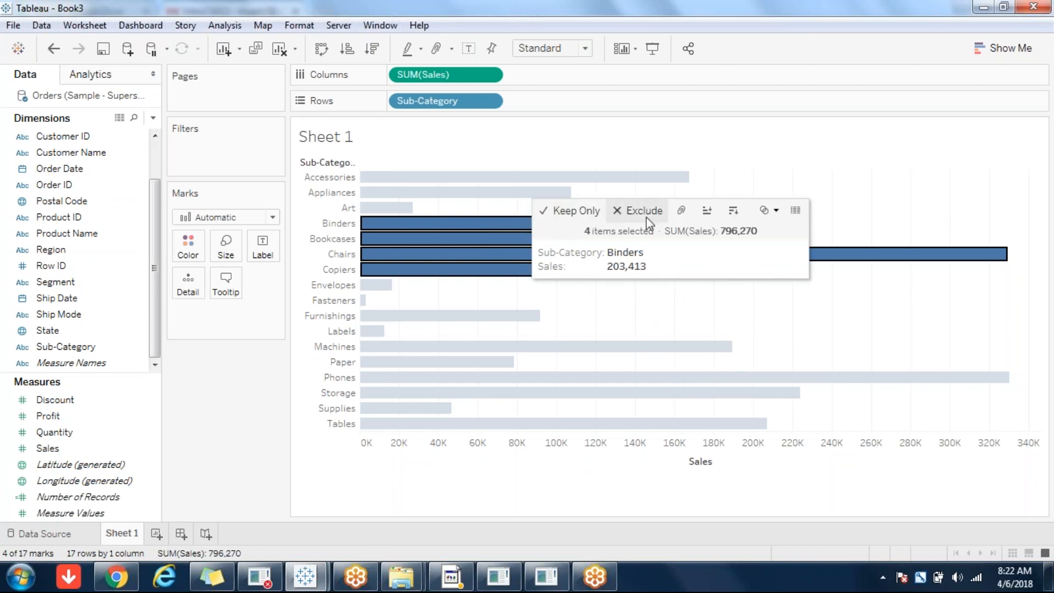
left_click(582, 215)
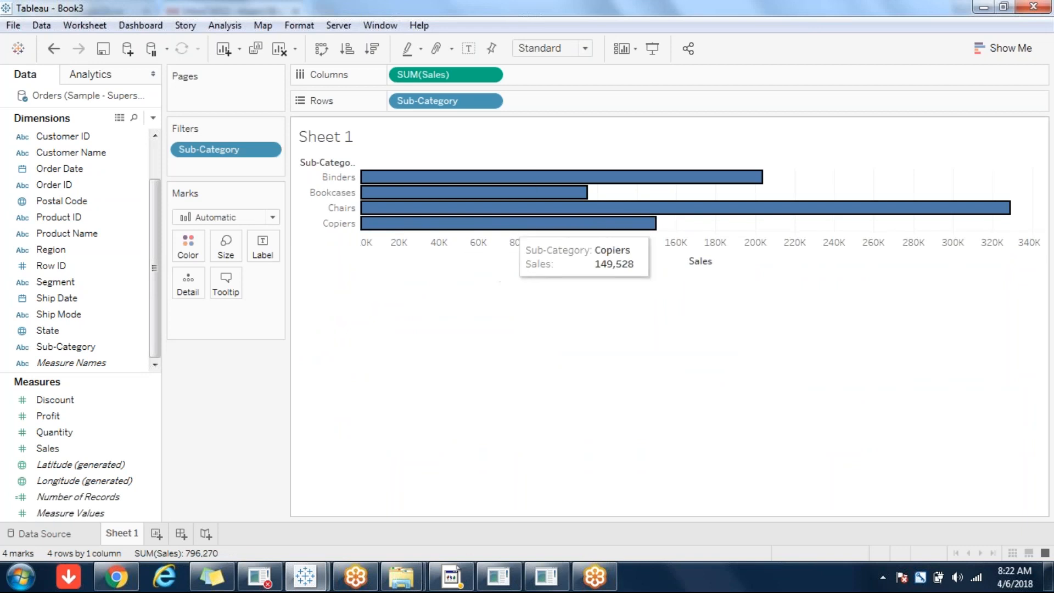
key("ctrl+z")
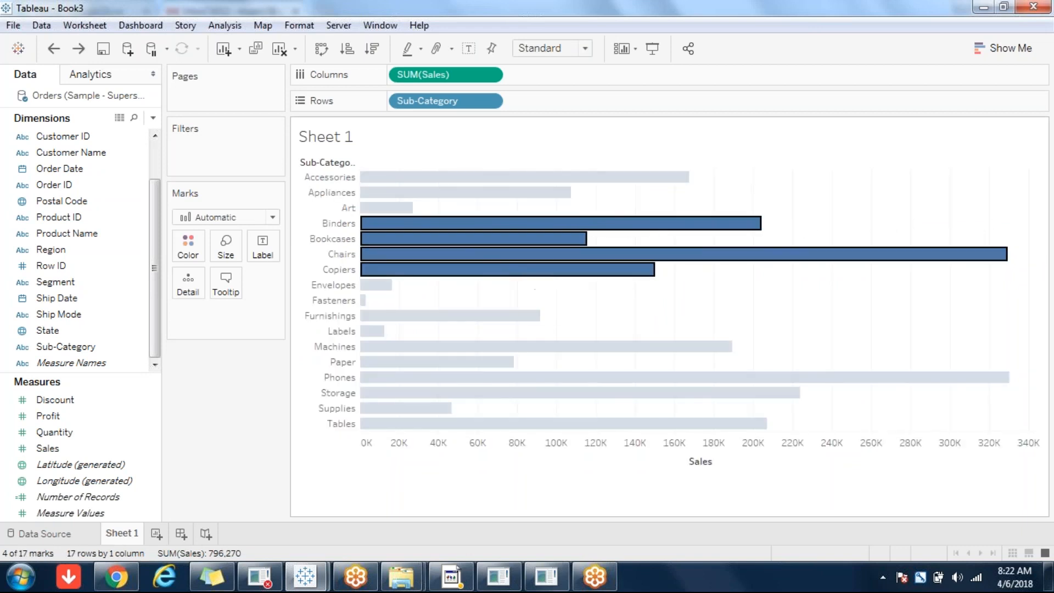
Exclude the Binders, Bookcases, Chairs and Copiers bars from the chart, and undo the exclusion
mouse_move(515, 226)
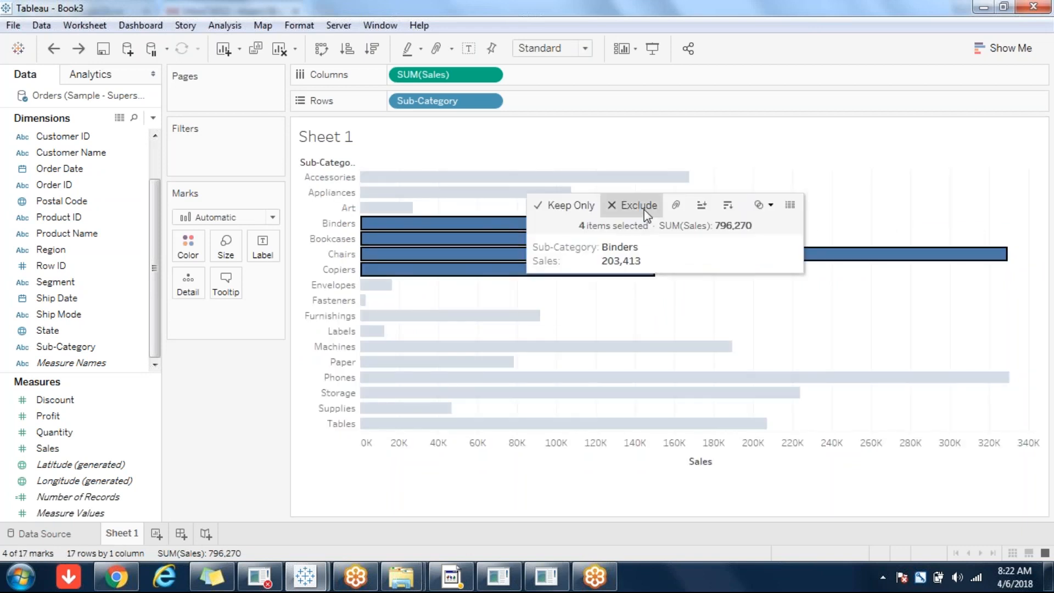
left_click(638, 207)
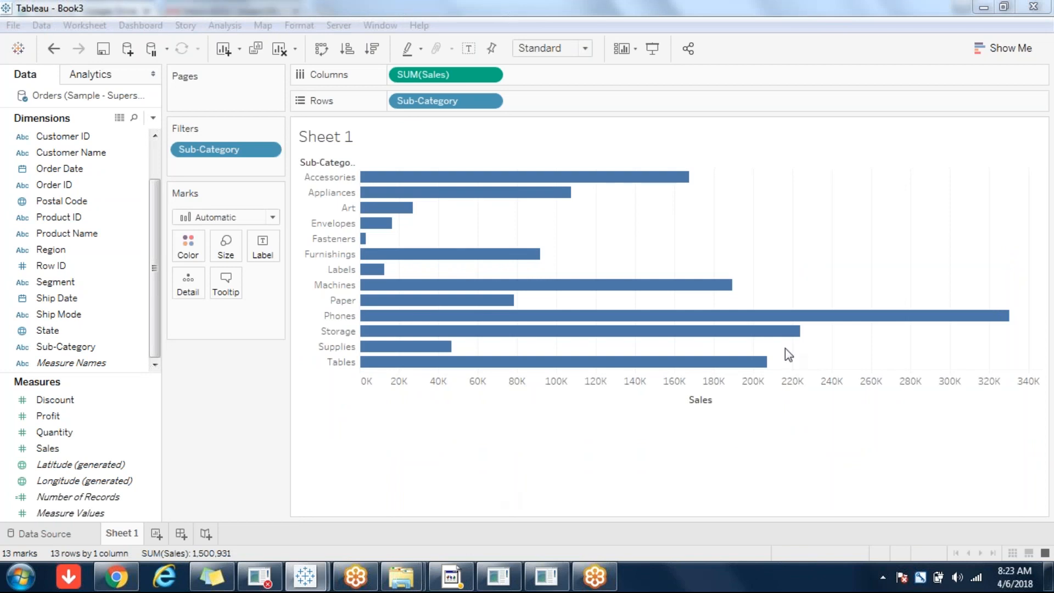
left_click(255, 408)
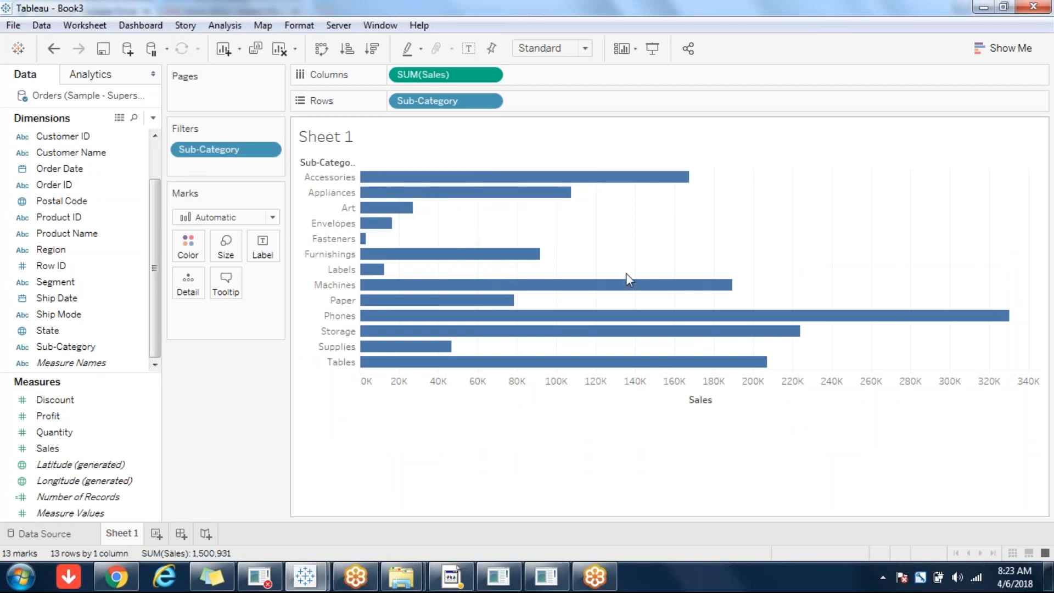
key("ctrl+z")
left_click_drag(662, 297, 532, 197)
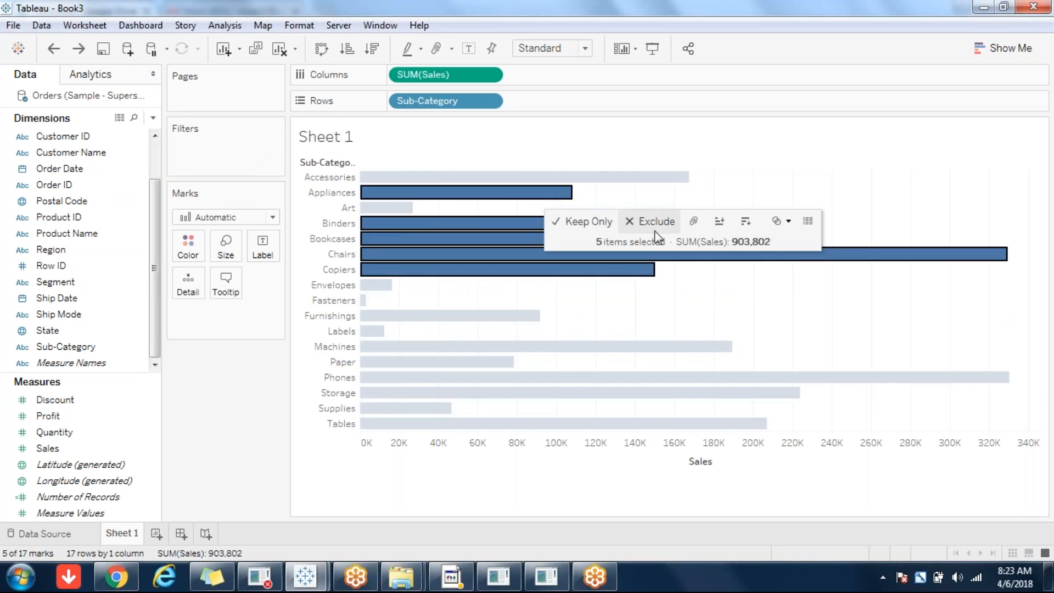
key("Escape")
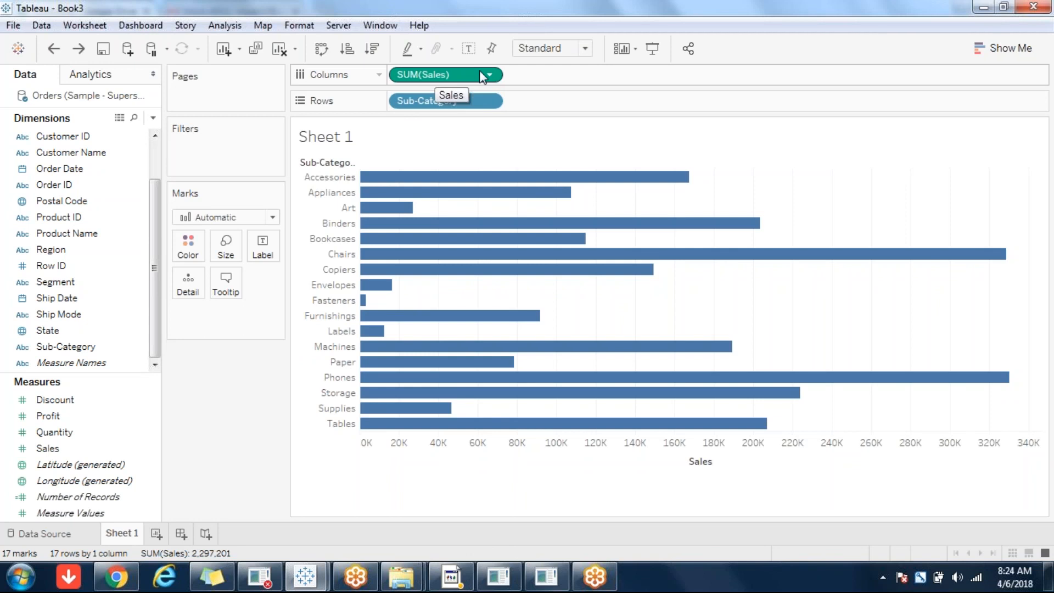
Show a filter for Region on the sheet and remove it from the filters again
left_click(490, 103)
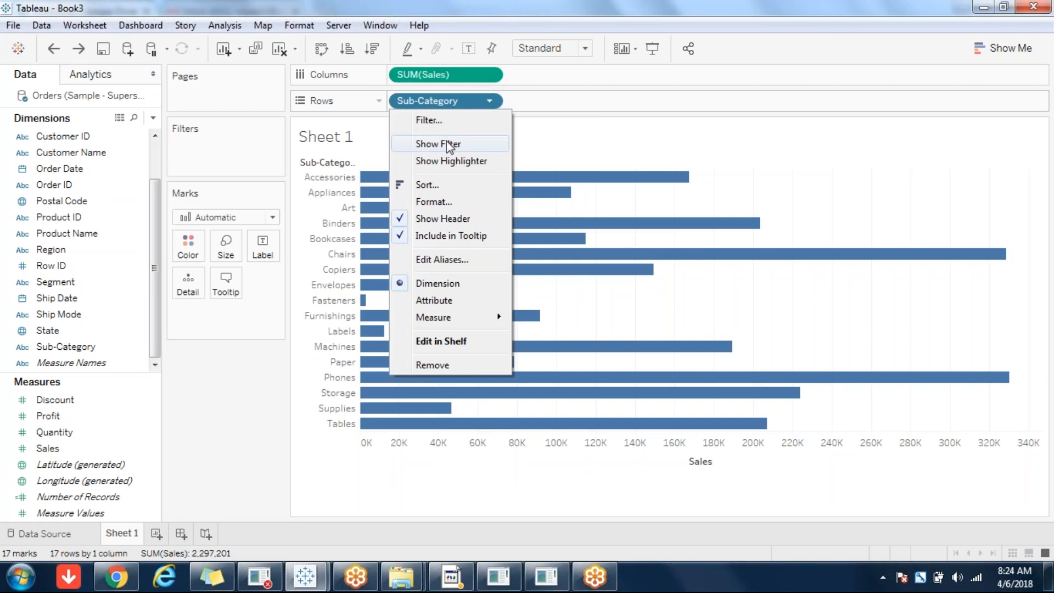
left_click(491, 75)
left_click(491, 75)
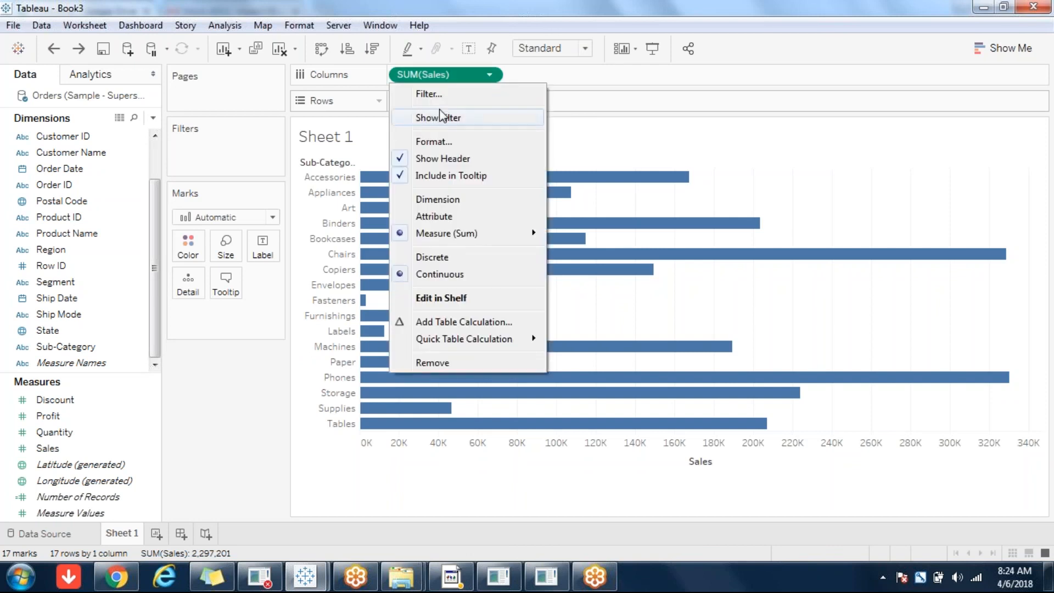
right_click(96, 255)
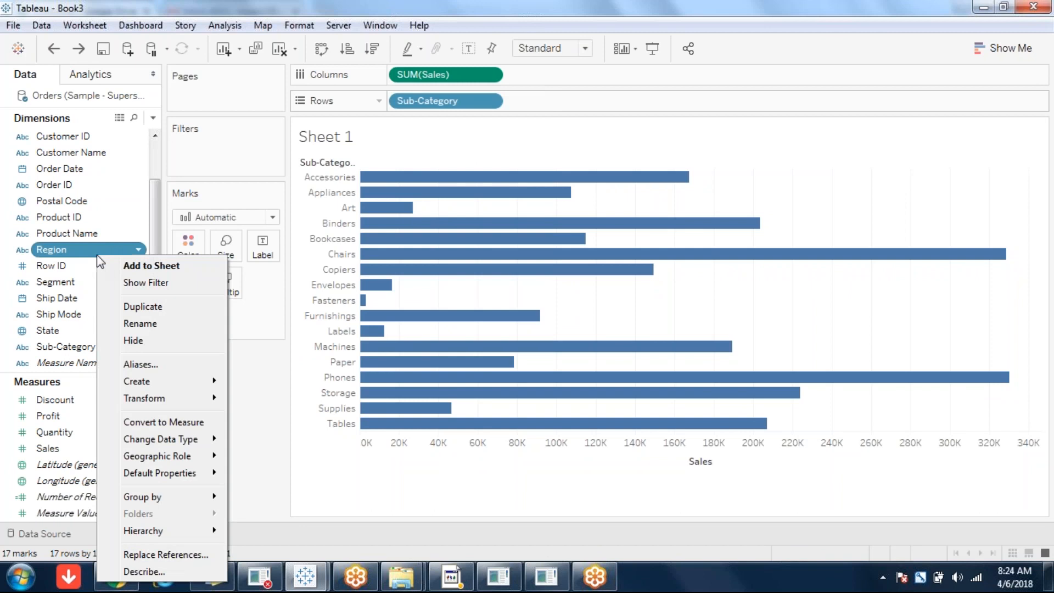
left_click(154, 288)
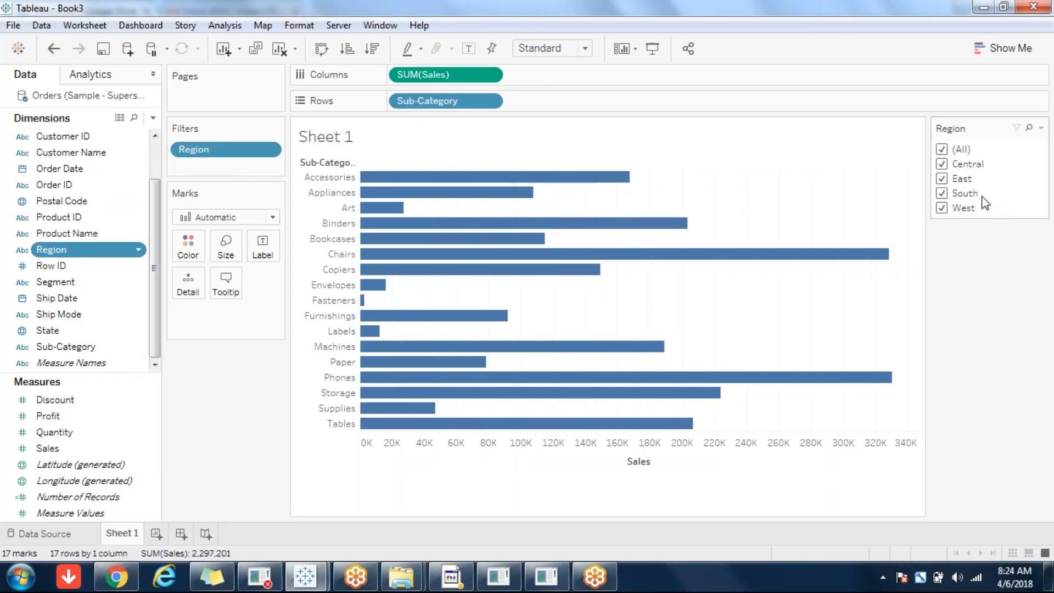
left_click_drag(222, 152, 224, 412)
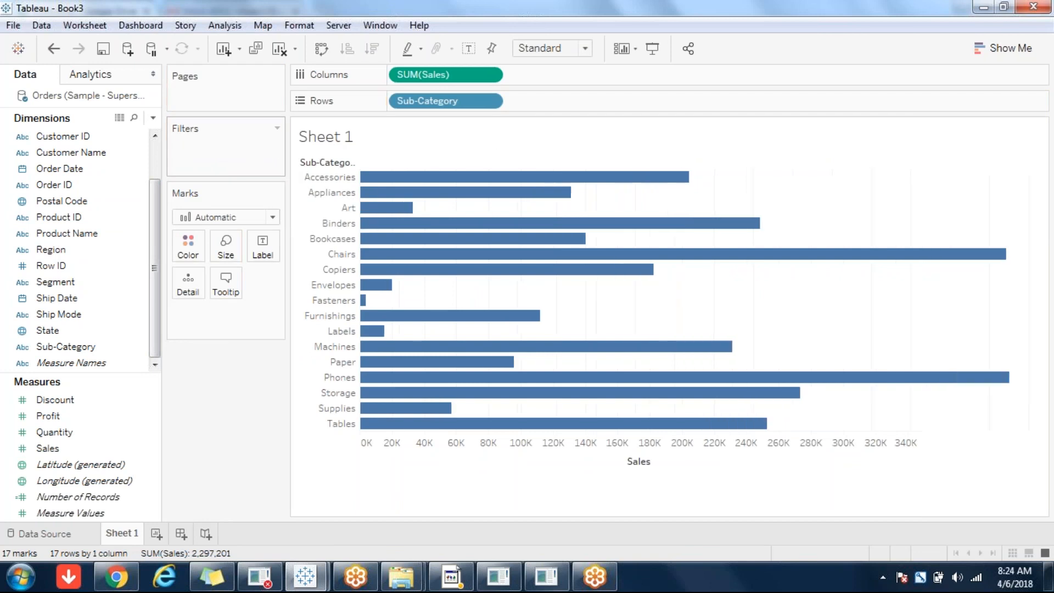
Open the Sub-Category filter, clear Appliances, Binders, Bookcases, Copiers and Fasteners, and turn the Exclude option on and off again
left_click(487, 102)
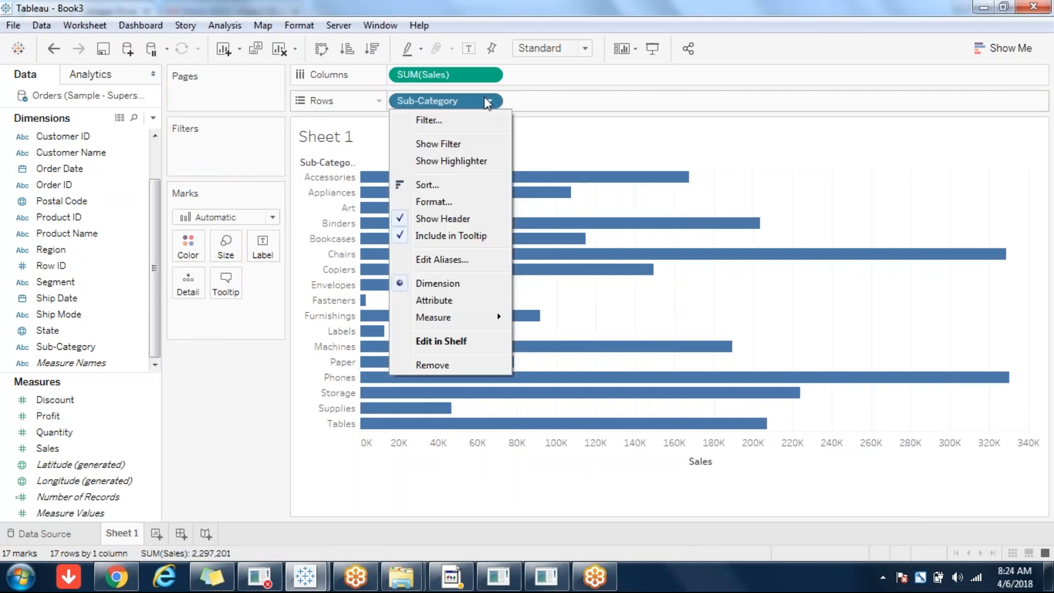
left_click(429, 121)
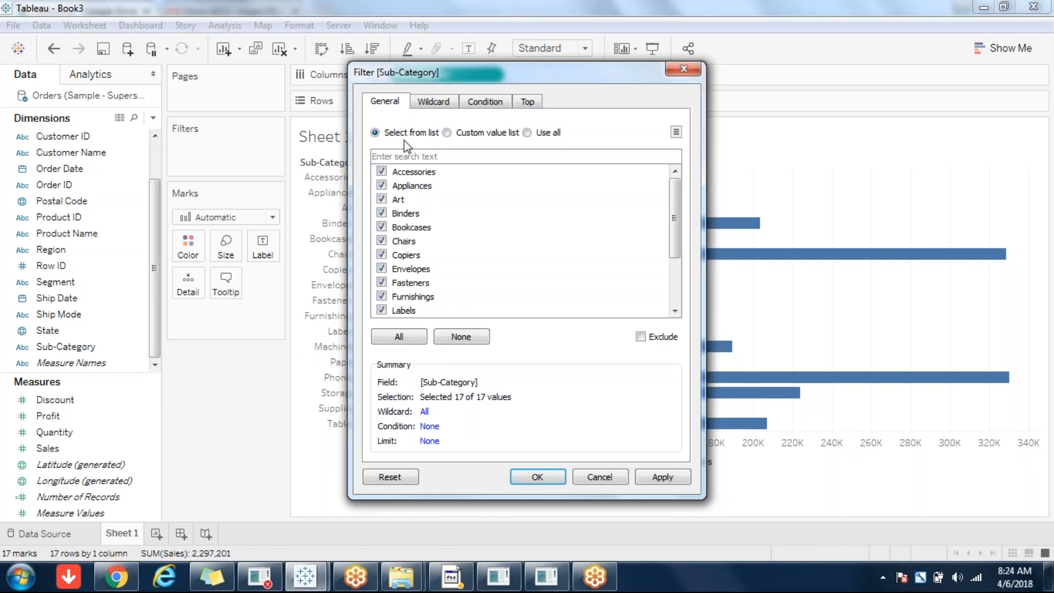
left_click(381, 186)
left_click(381, 213)
left_click(381, 227)
left_click(382, 255)
left_click(381, 281)
left_click(641, 337)
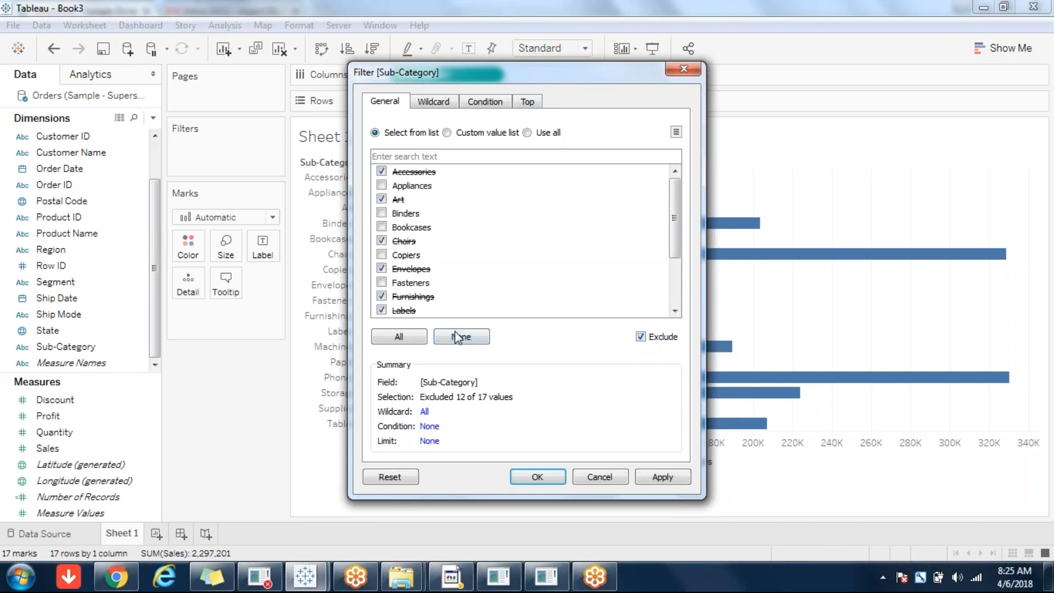
left_click(641, 336)
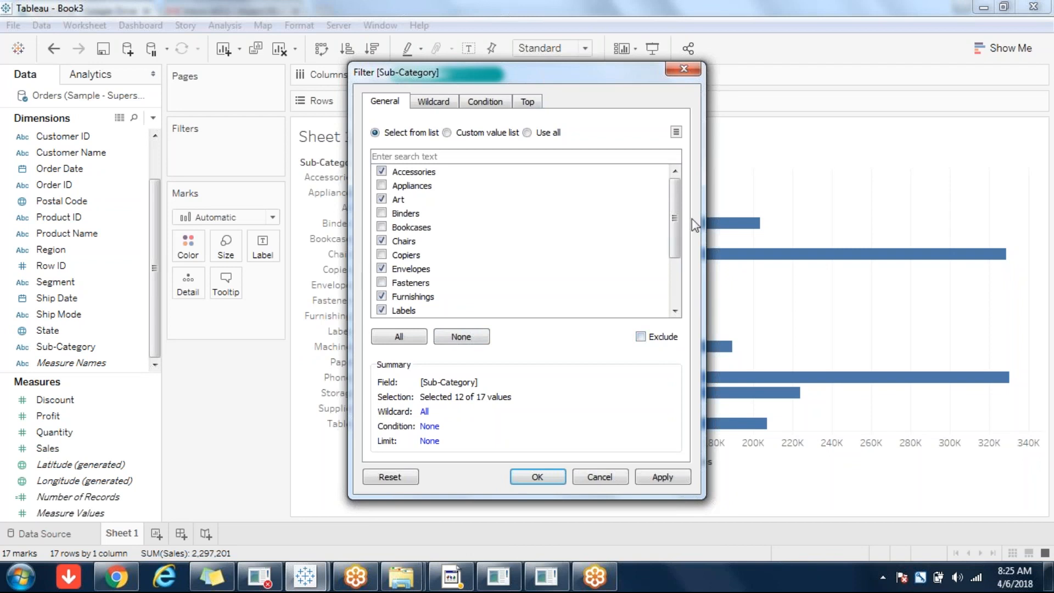
Reselect Appliances, Binders, Bookcases, Copiers and Fasteners in the list of filter values
left_click_drag(677, 216, 674, 193)
left_click(381, 185)
left_click(382, 213)
left_click(382, 227)
left_click(382, 255)
left_click(381, 282)
Switch the Sub-Category filter to a custom value list, add the value "dskjkjdf" and apply it
left_click(470, 133)
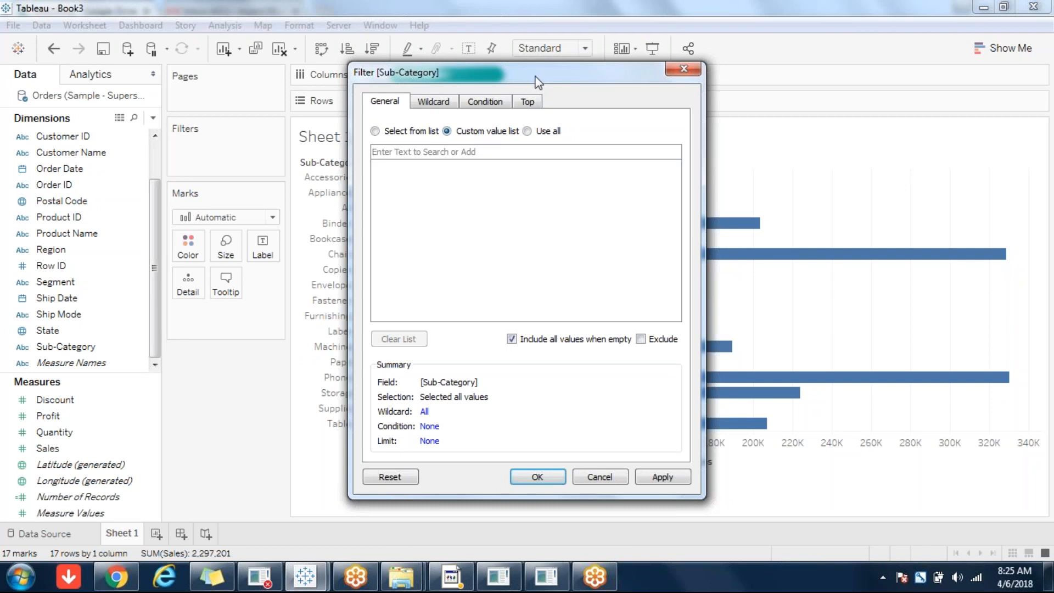
left_click_drag(525, 78, 688, 73)
type("dskjkjdf")
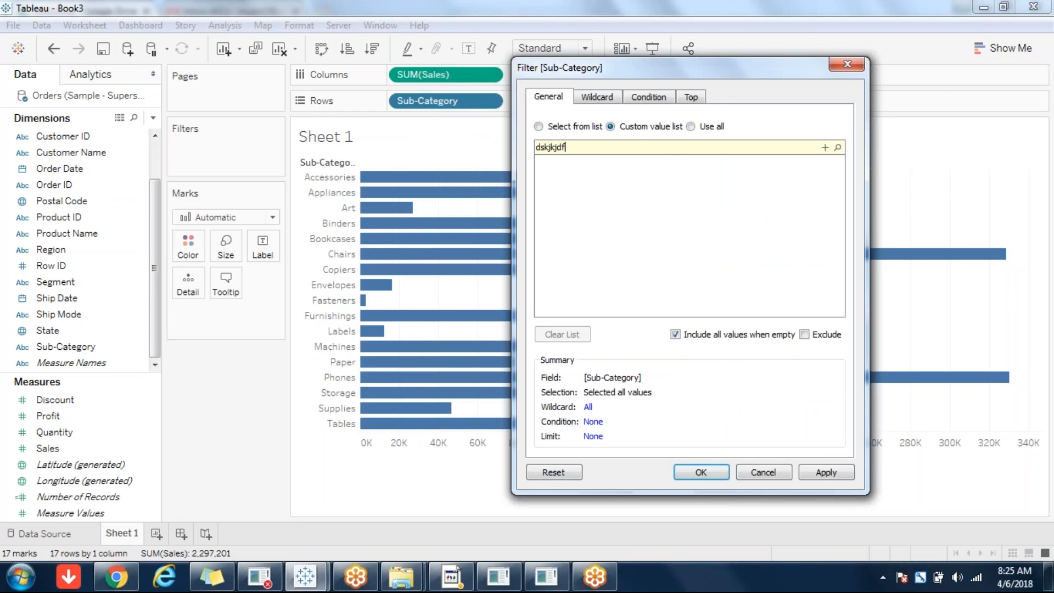
left_click(826, 473)
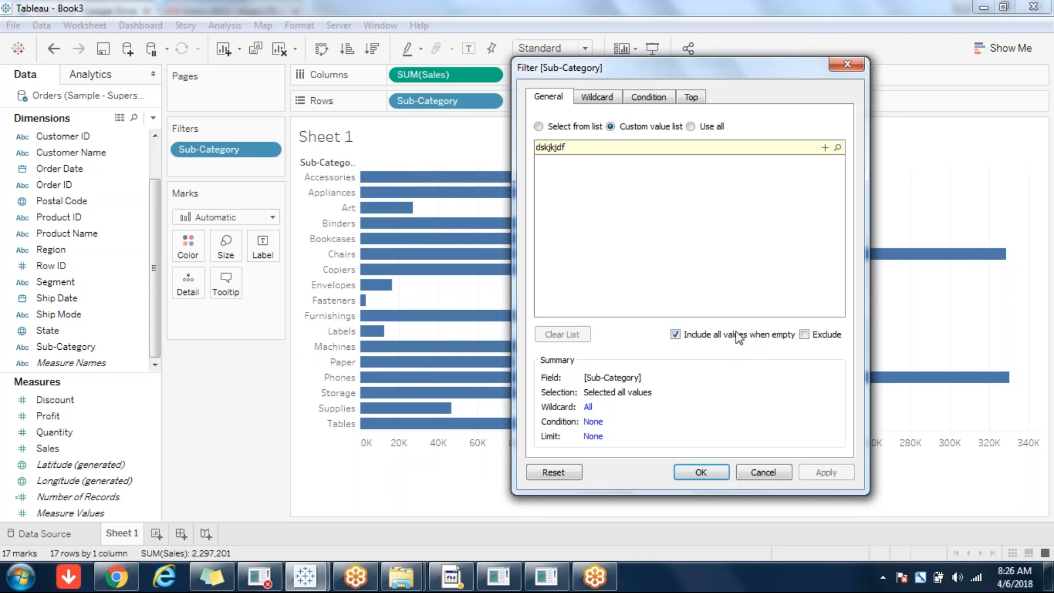
left_click(824, 147)
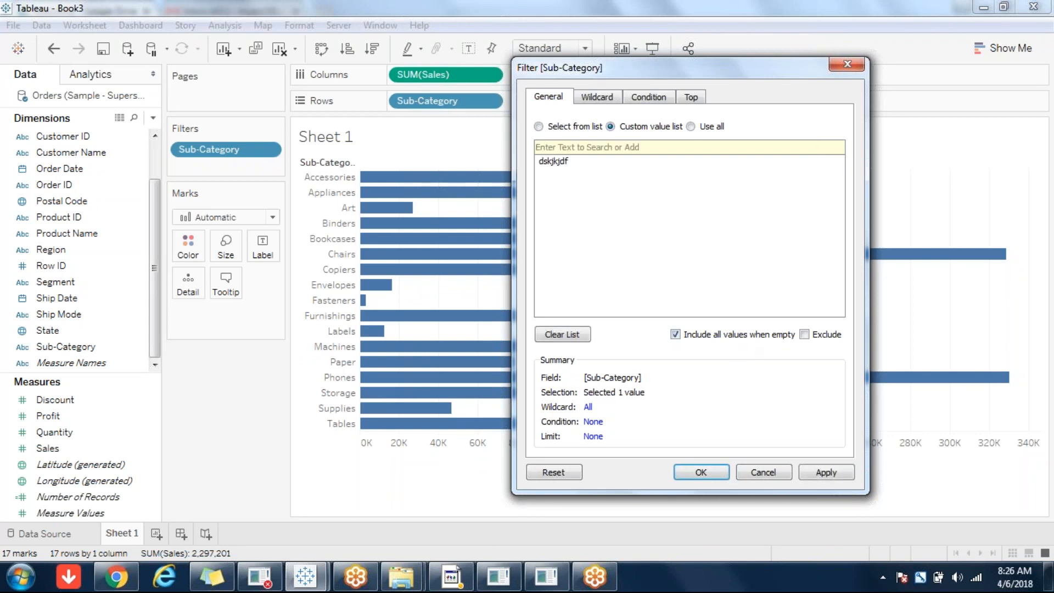
left_click(838, 477)
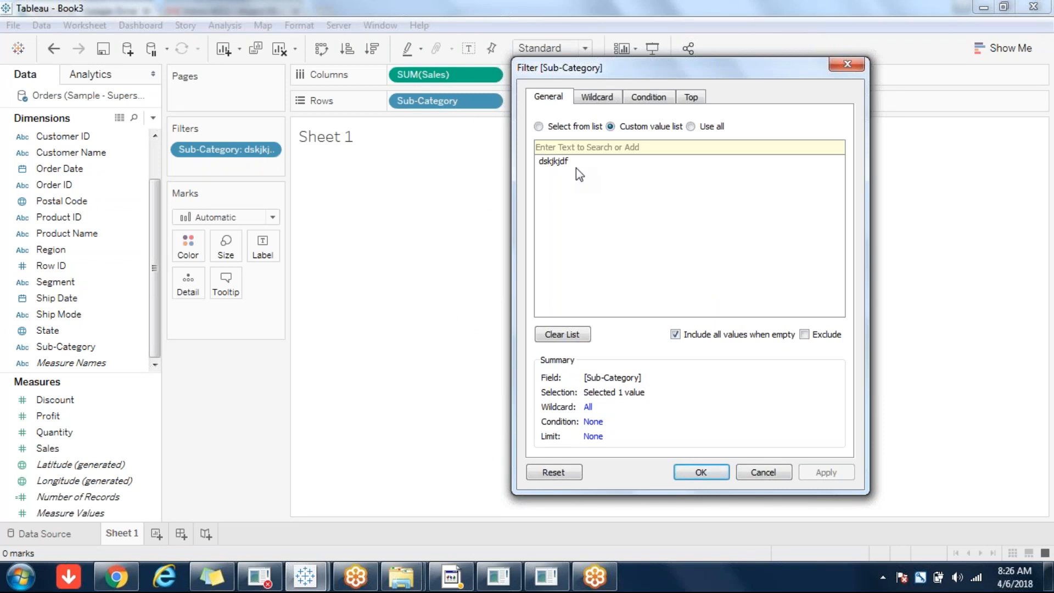
Remove "dskjkjdf" from the custom value list, search for "phones", and apply the filter with Phones selected
left_click(839, 163)
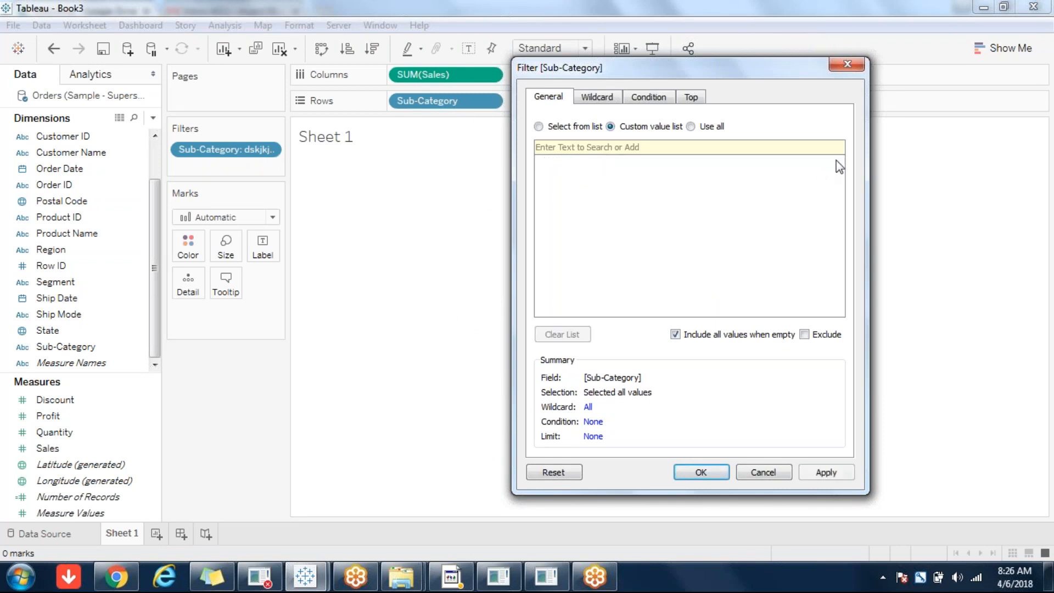
type("ph")
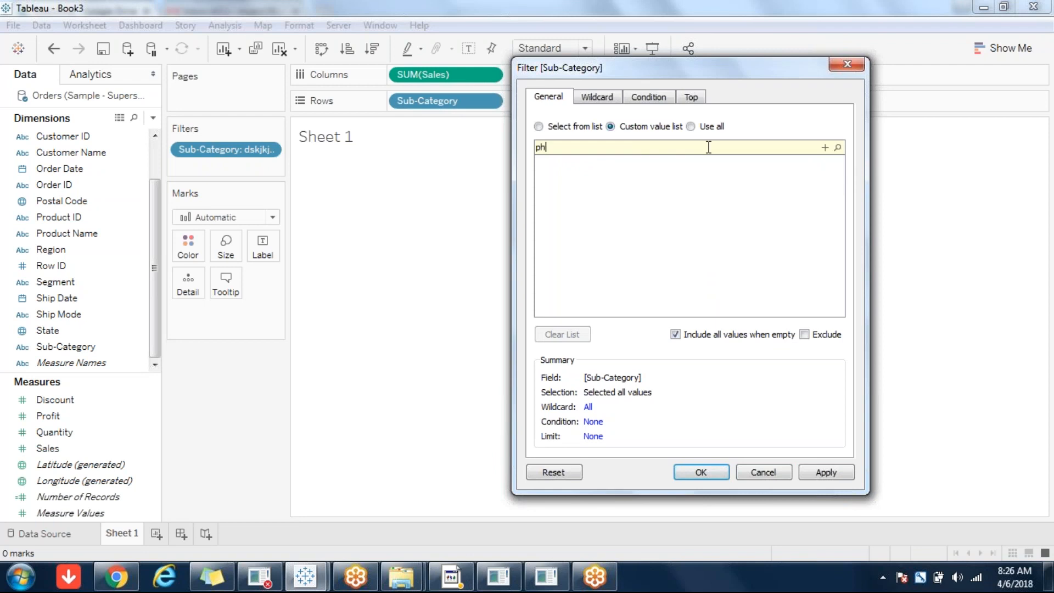
type("ones")
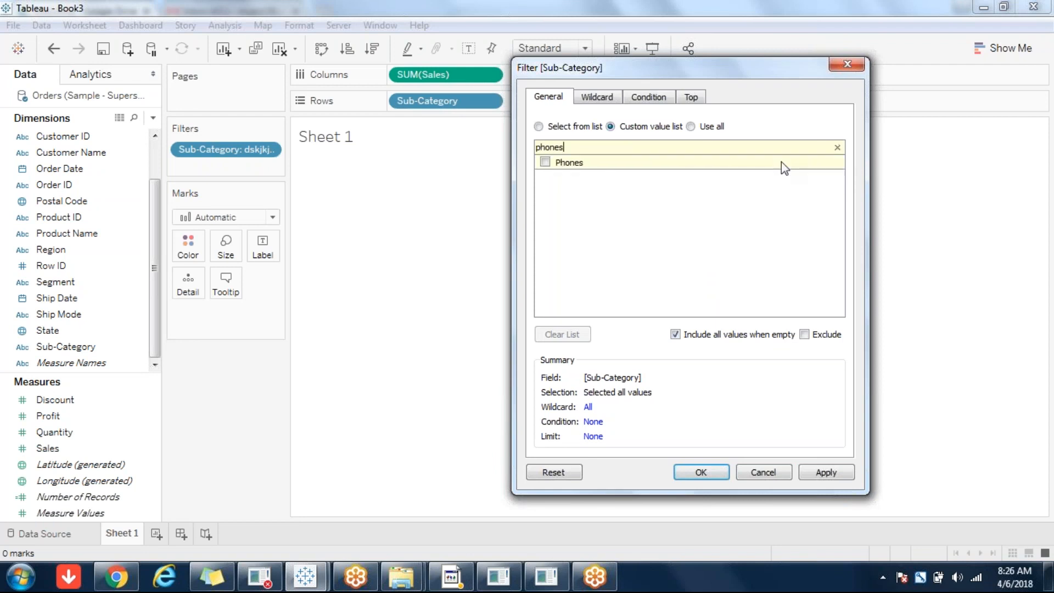
left_click(544, 161)
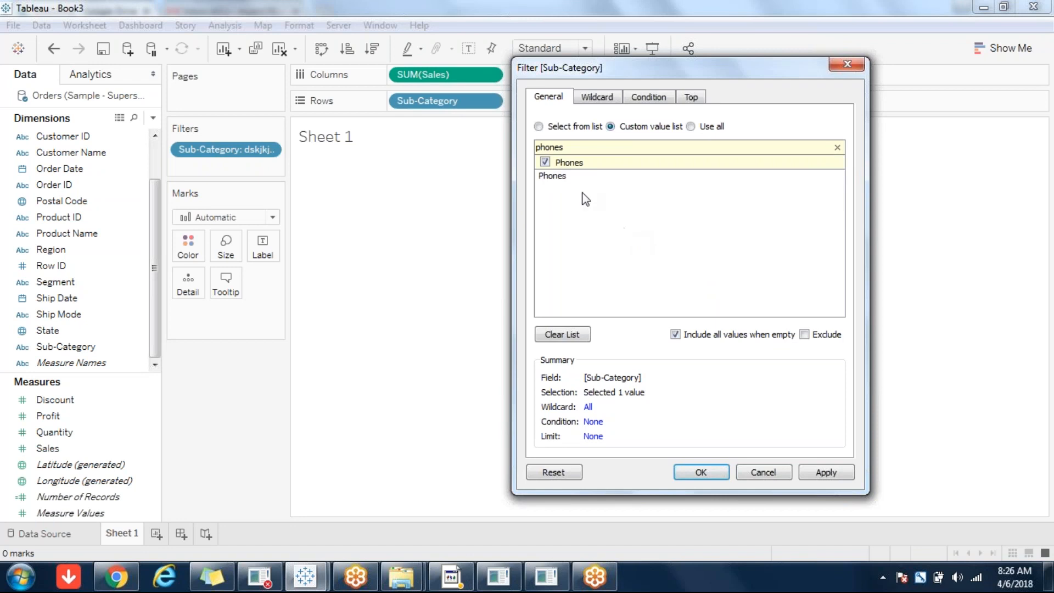
left_click(820, 474)
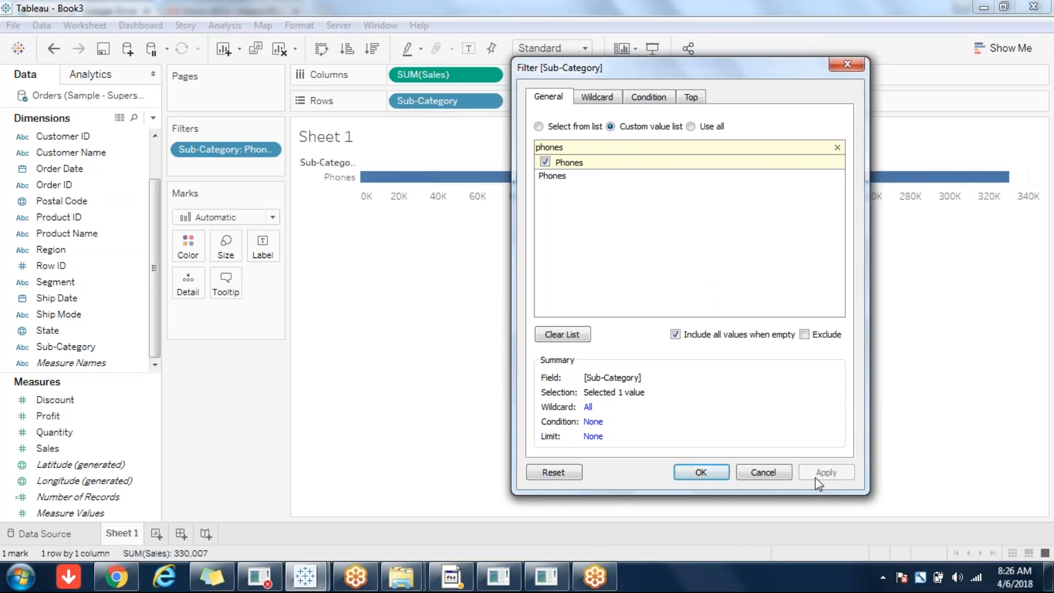
Set the filter to use all values, and apply a wildcard match for sub-categories containing "ss"
left_click(690, 127)
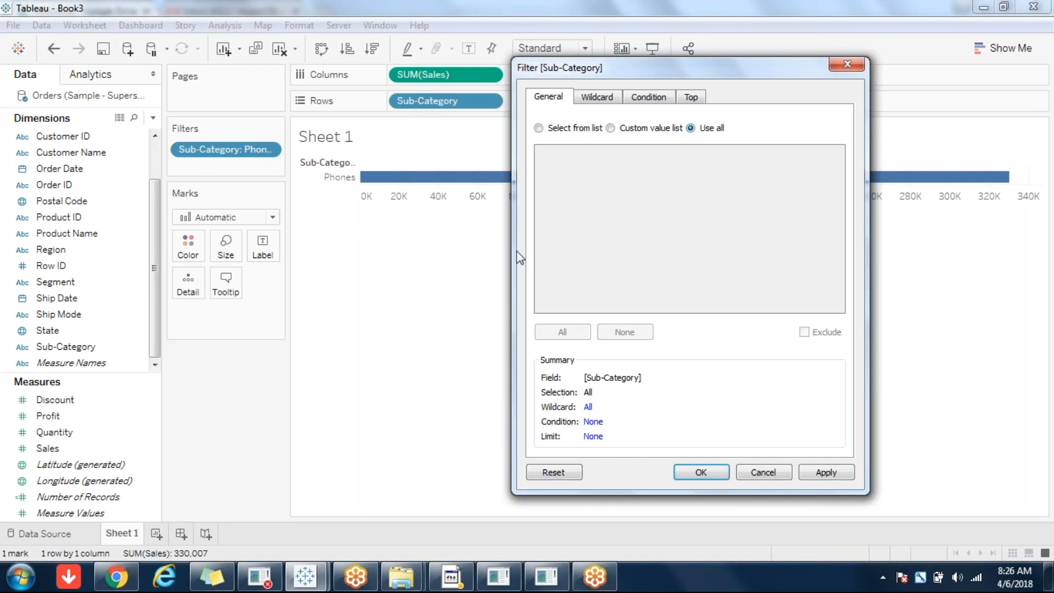
left_click(601, 103)
left_click(609, 138)
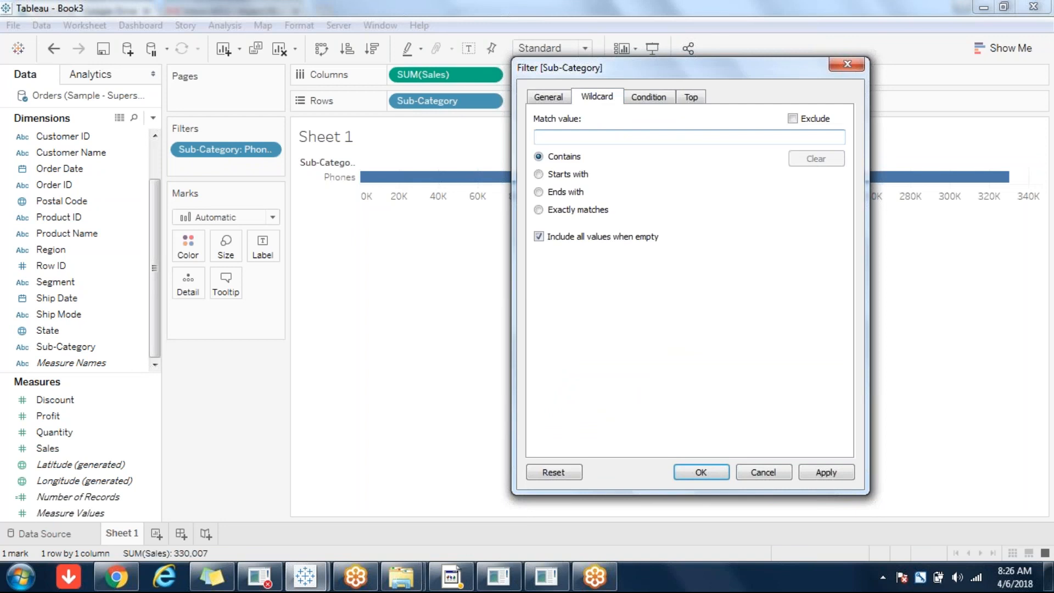
type("ss")
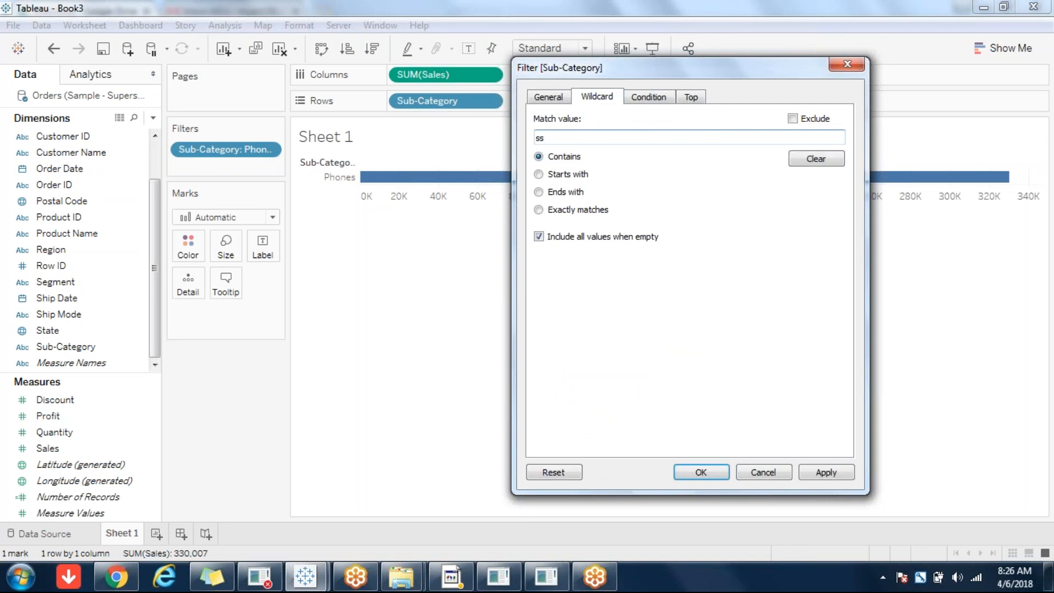
left_click(825, 475)
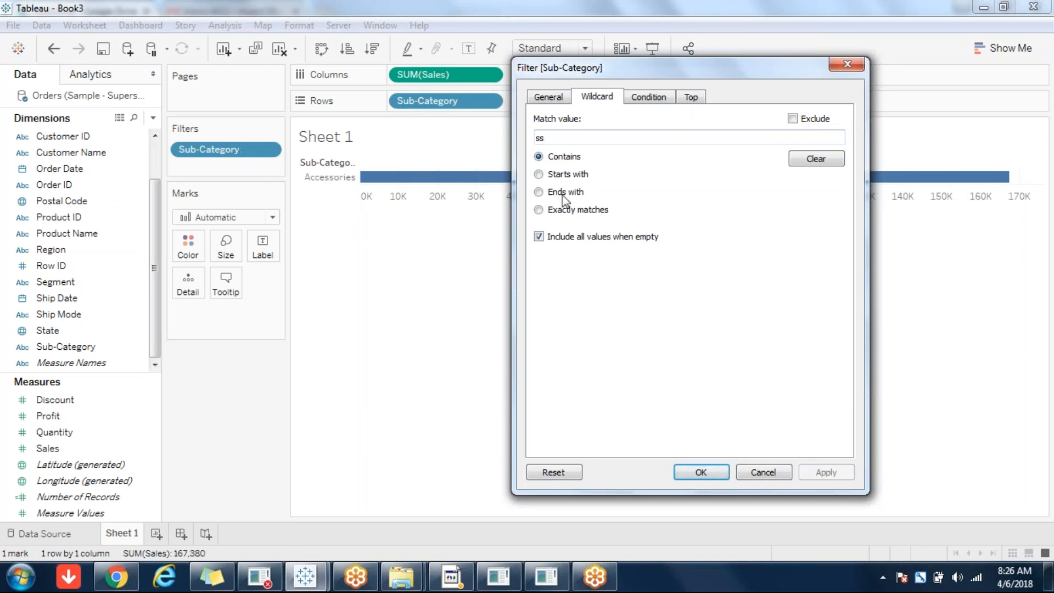
Change the wildcard match to sub-categories that start with "ss" and apply it
left_click(574, 177)
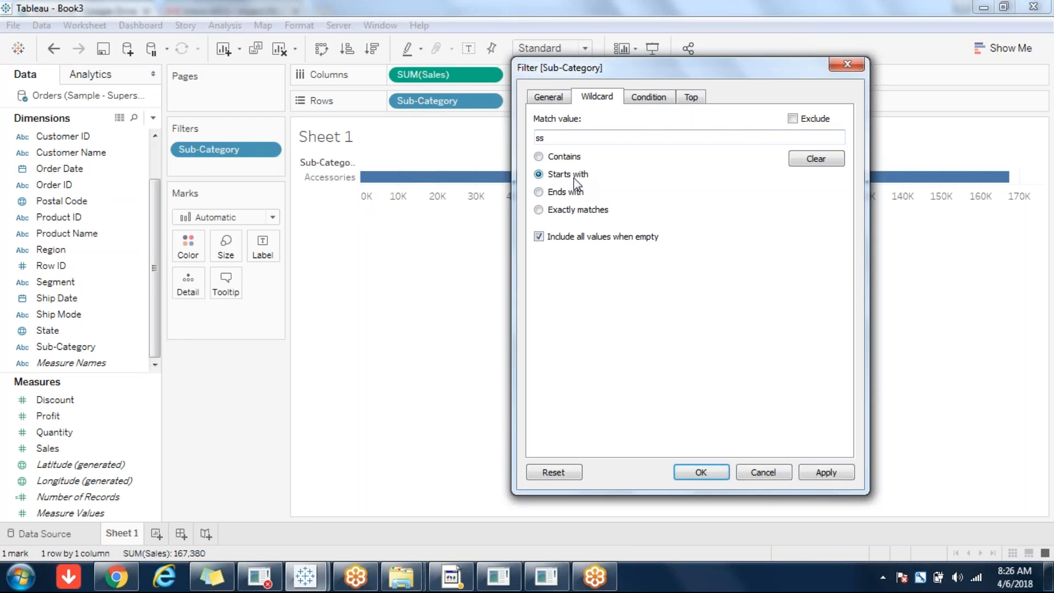
left_click(824, 473)
left_click(824, 473)
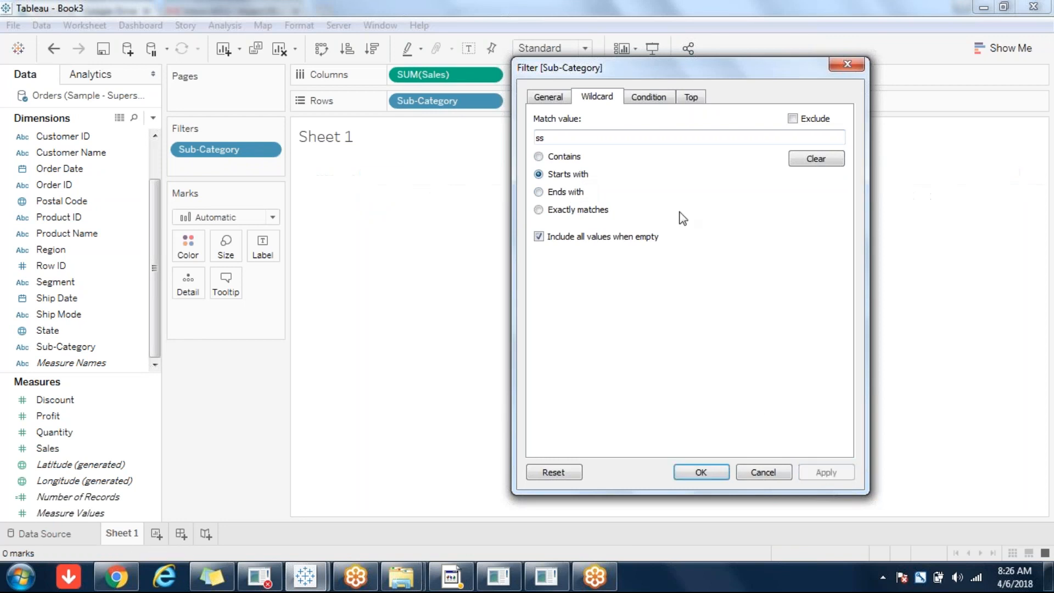
Change the wildcard match to sub-categories that end with "es" and apply it
left_click(568, 193)
double_click(558, 140)
type("es")
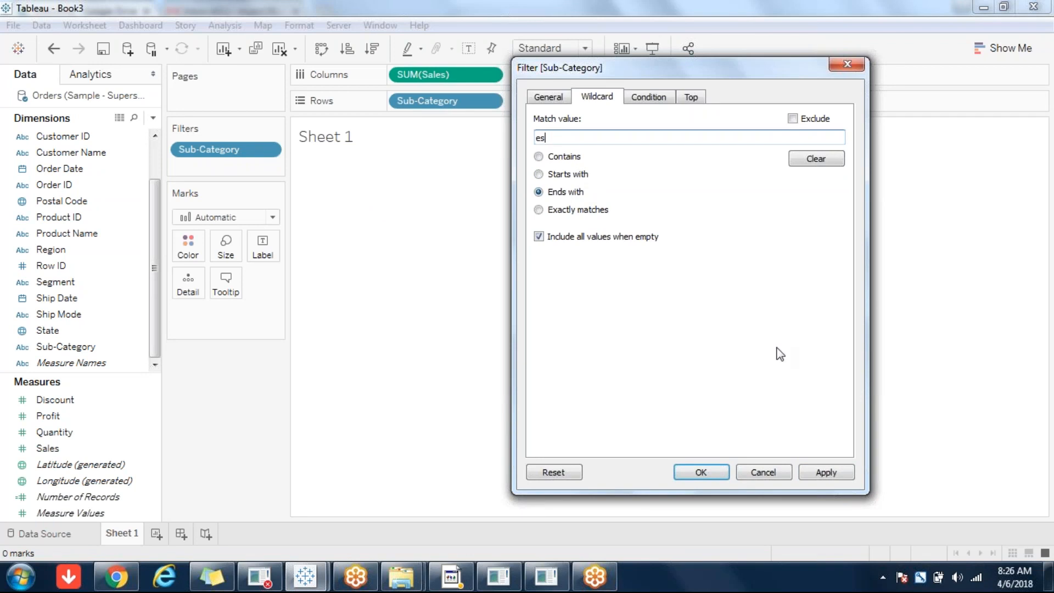
left_click(821, 473)
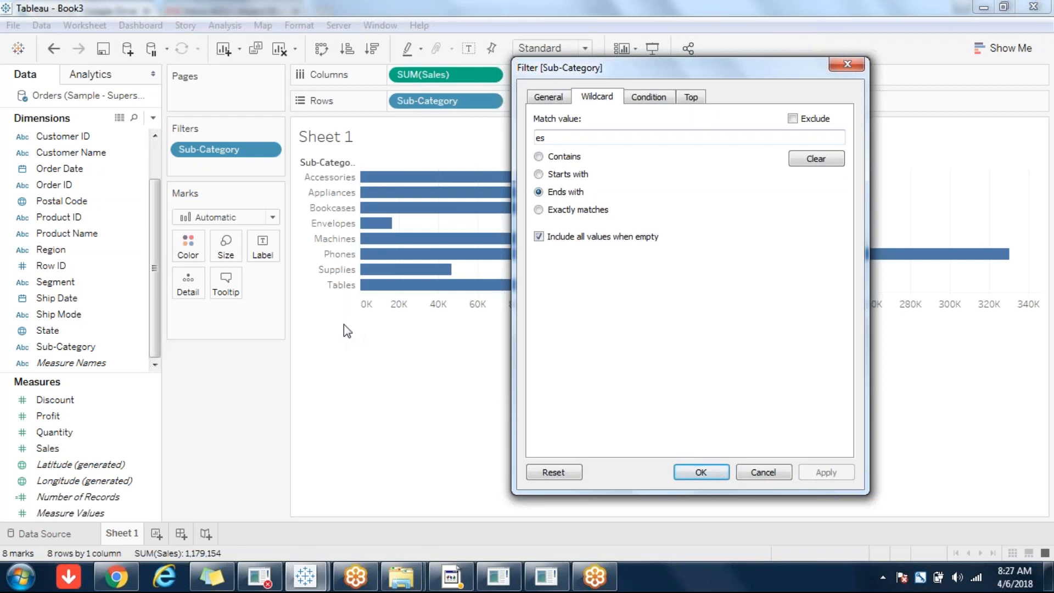
Apply an exact wildcard match for "tales", and clear the match value
left_click(571, 210)
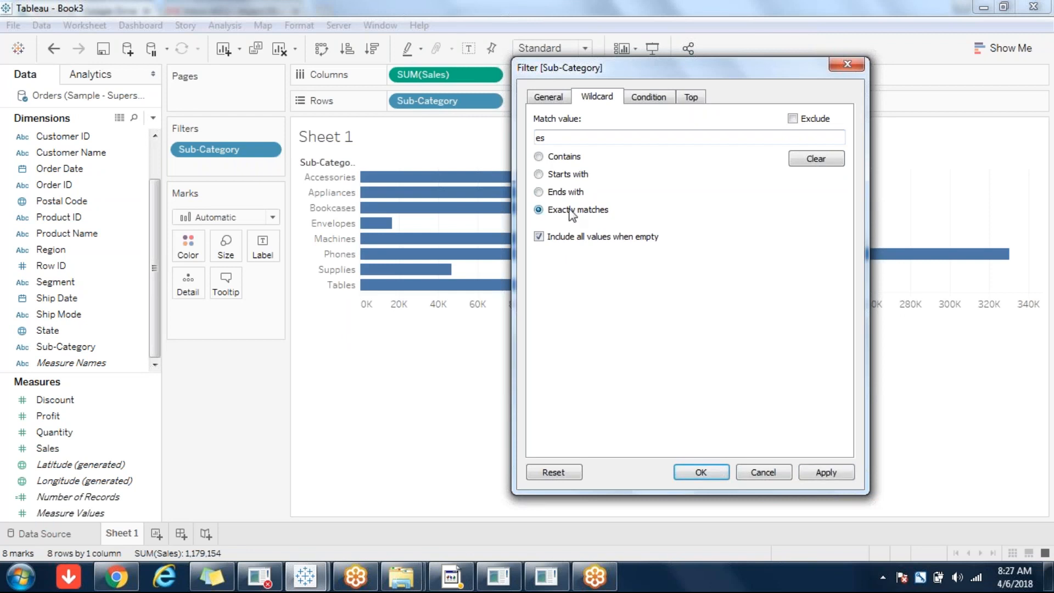
double_click(542, 137)
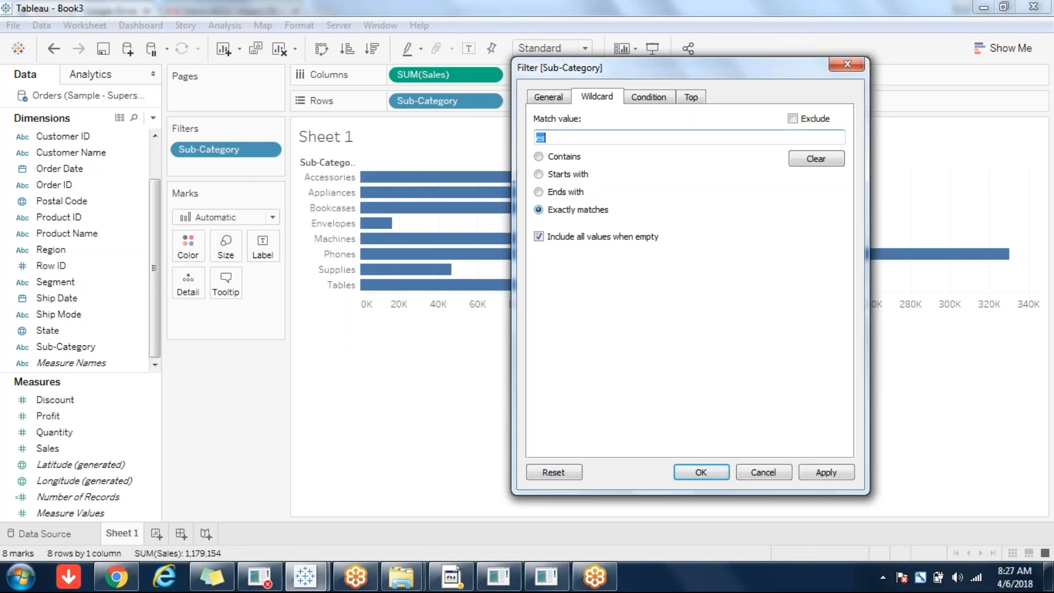
type("tales")
left_click(823, 472)
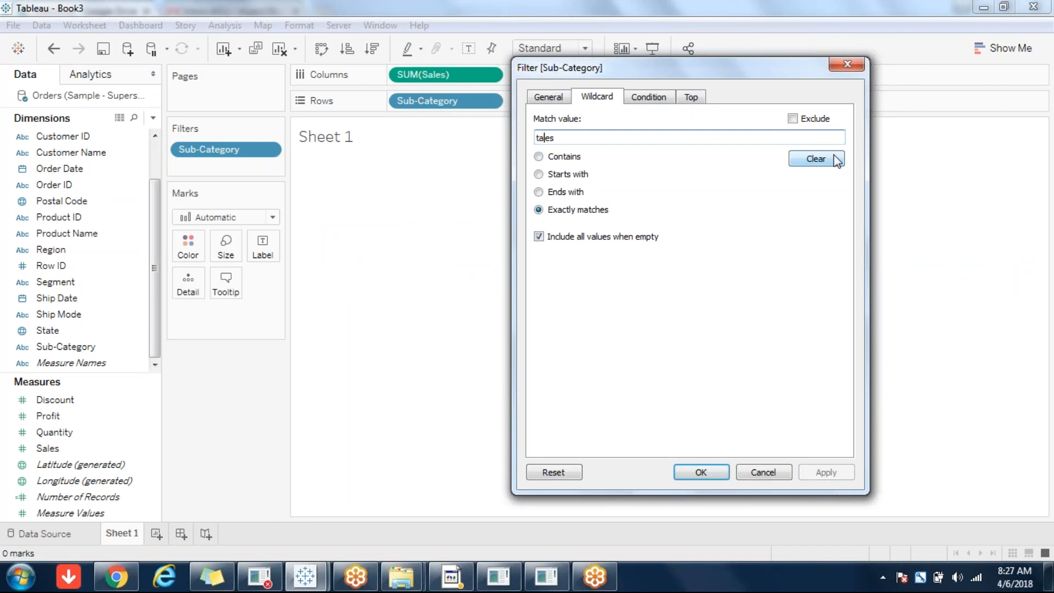
left_click(818, 158)
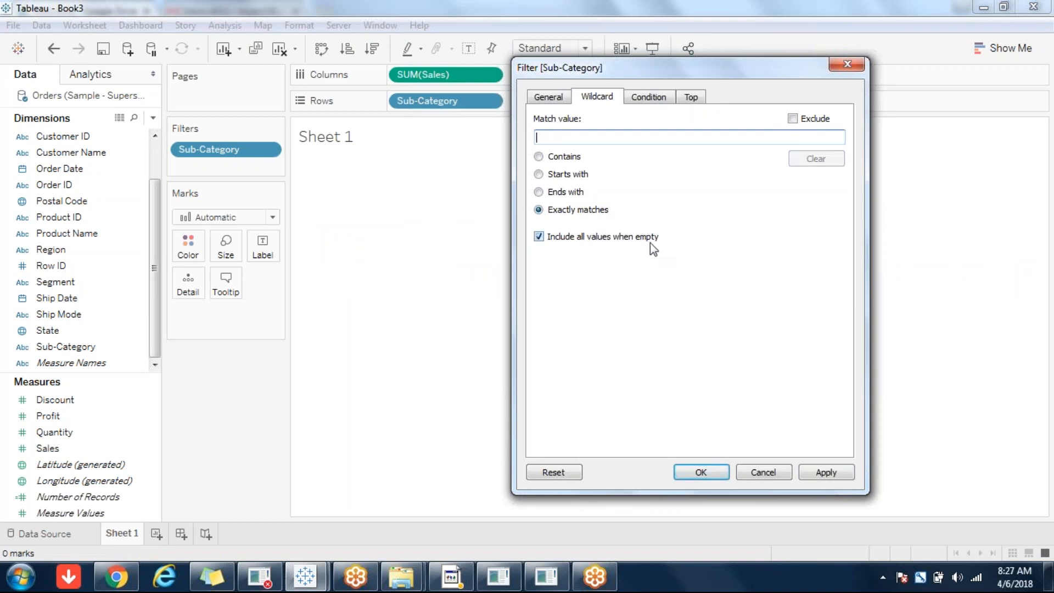
Enable a by-field condition for the Sub-Category filter and review the available fields and aggregations, keeping Sales and Sum
left_click(646, 99)
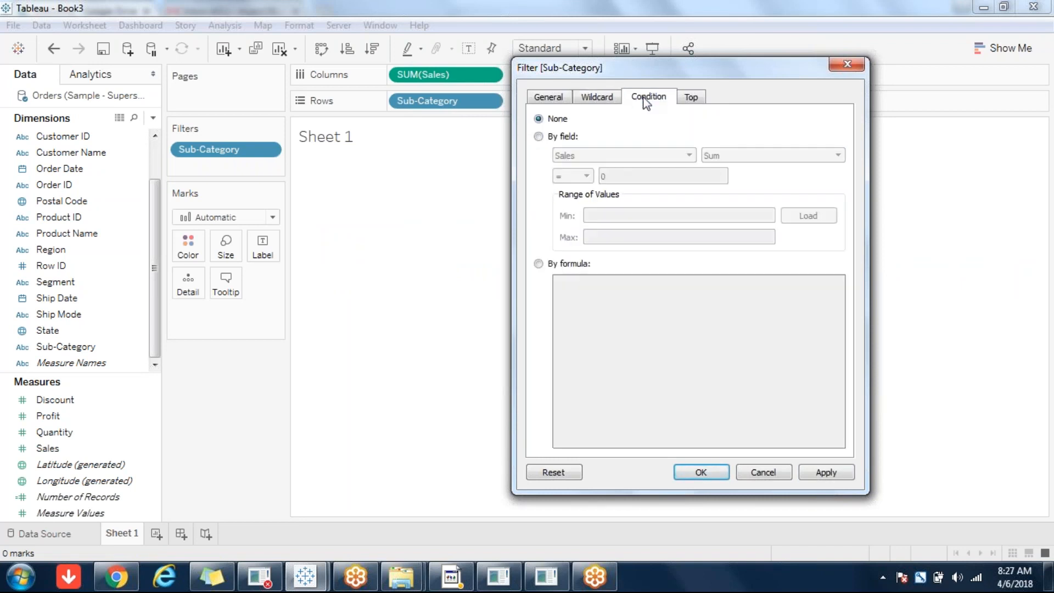
left_click(556, 144)
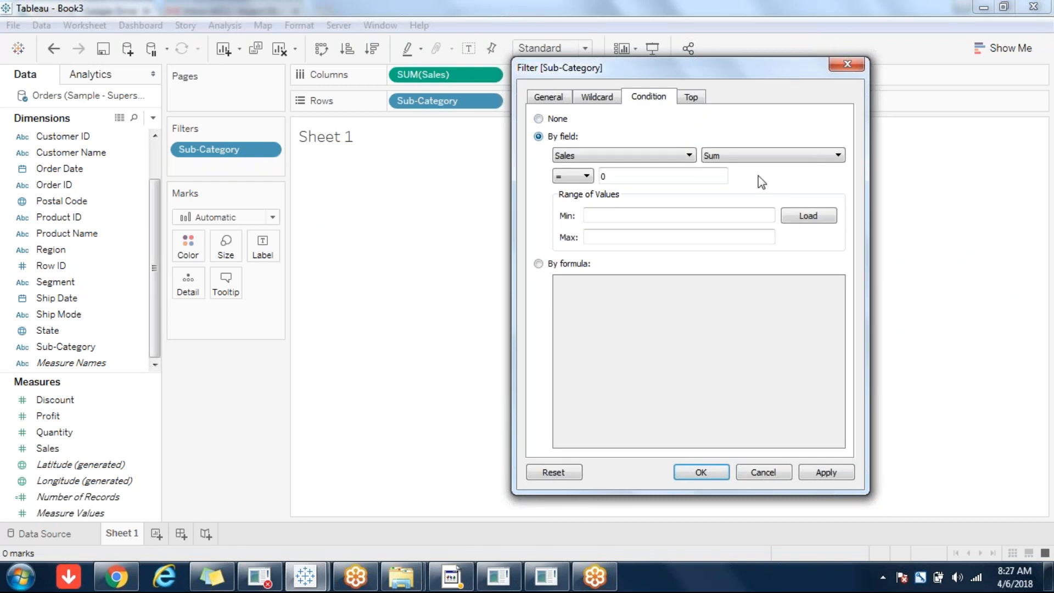
left_click(679, 159)
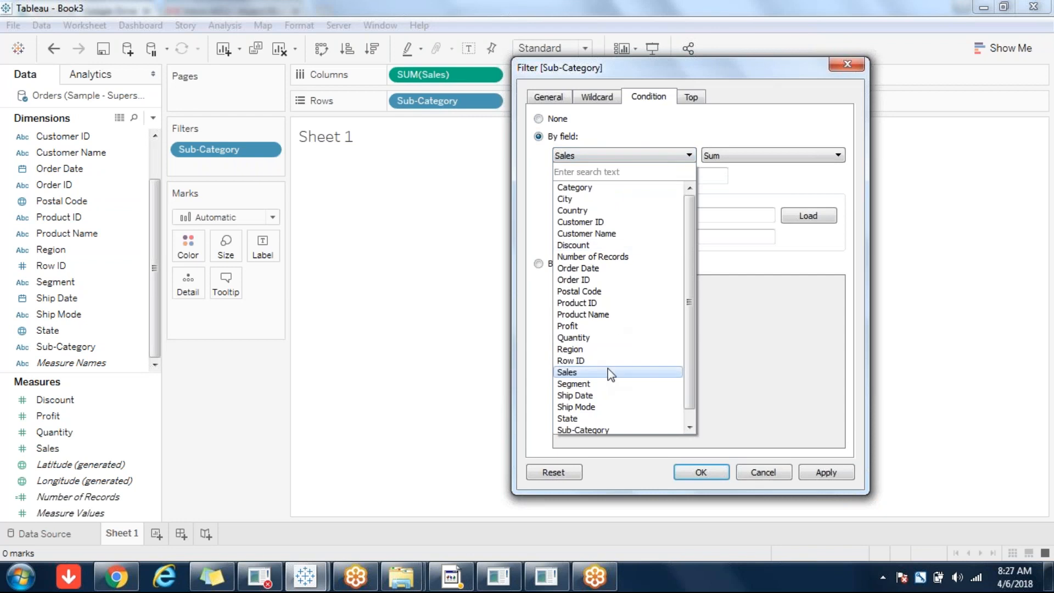
left_click(789, 184)
left_click(807, 156)
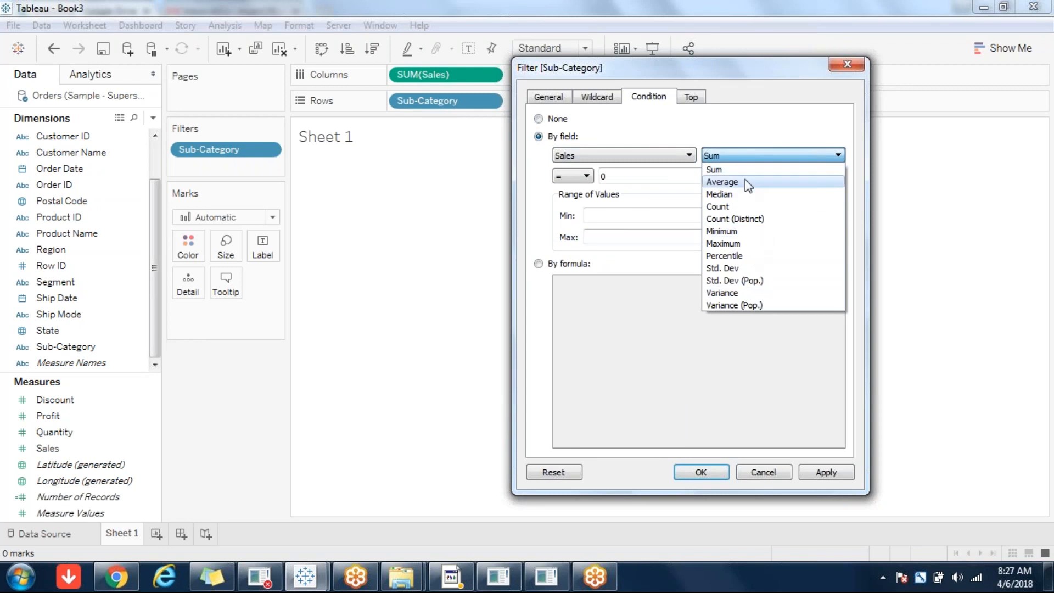
left_click(628, 132)
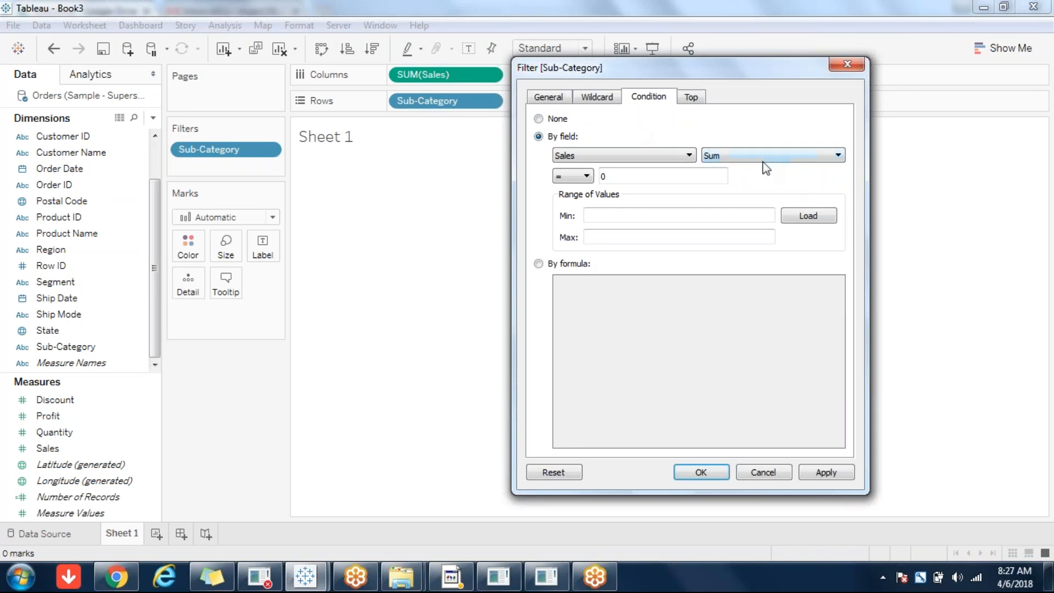
left_click(668, 157)
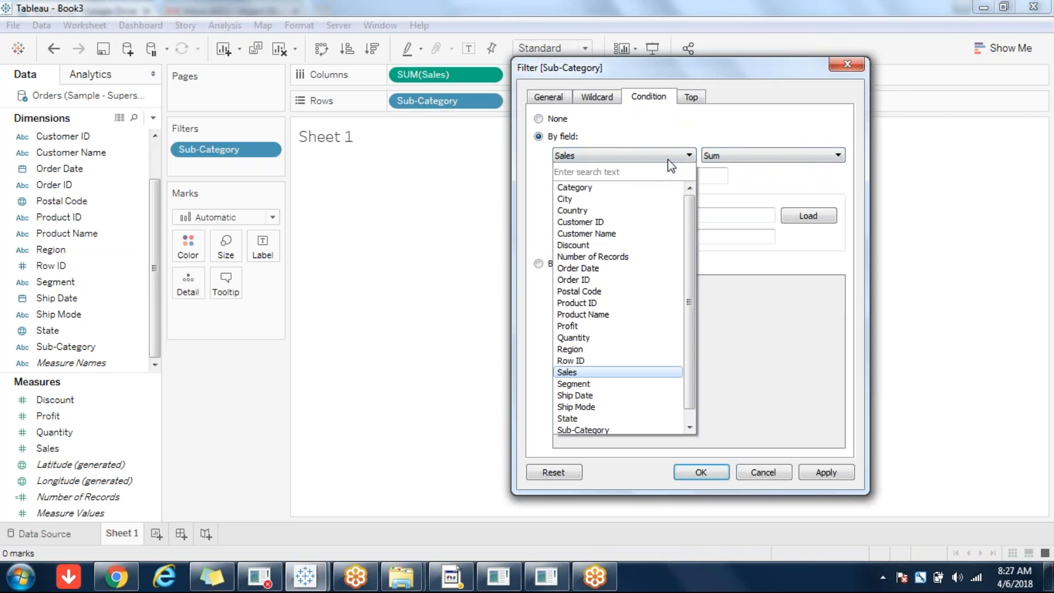
left_click(751, 180)
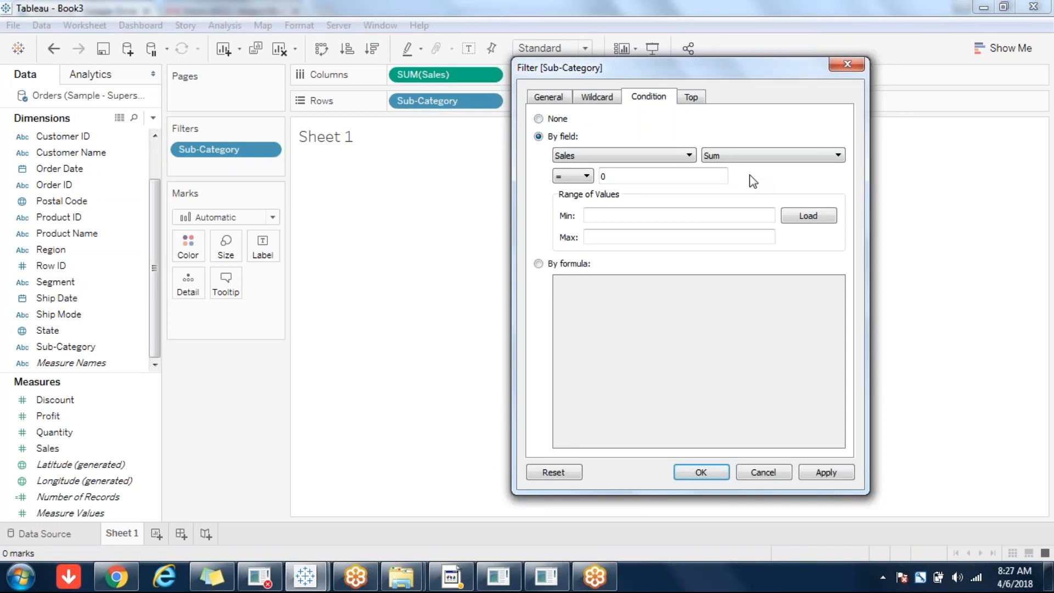
Try a by-field condition of summed Sales <= 1000 and clear the value
left_click(574, 176)
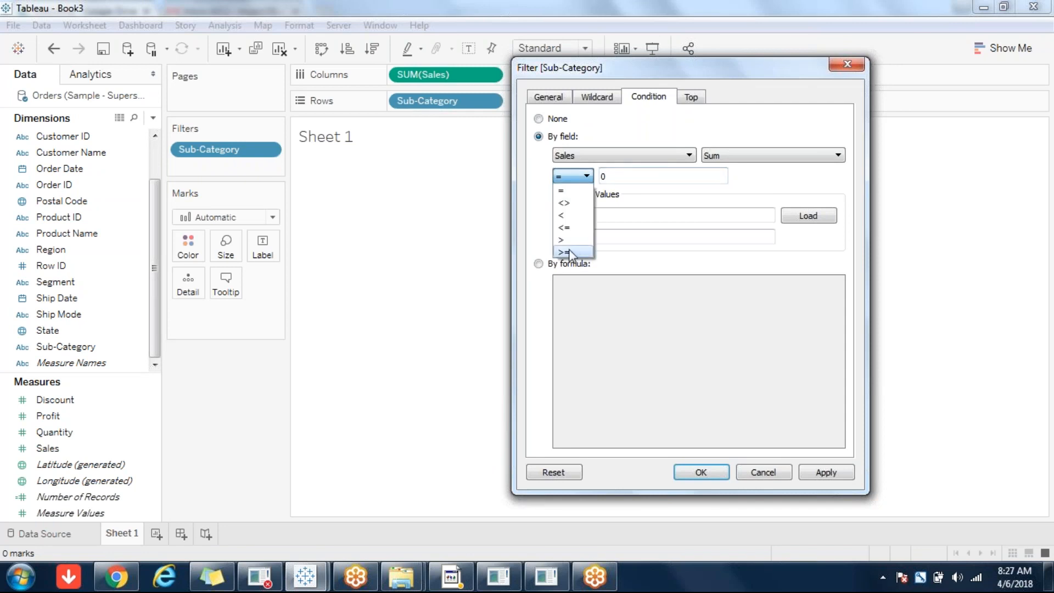
left_click(565, 226)
double_click(637, 180)
type("1000")
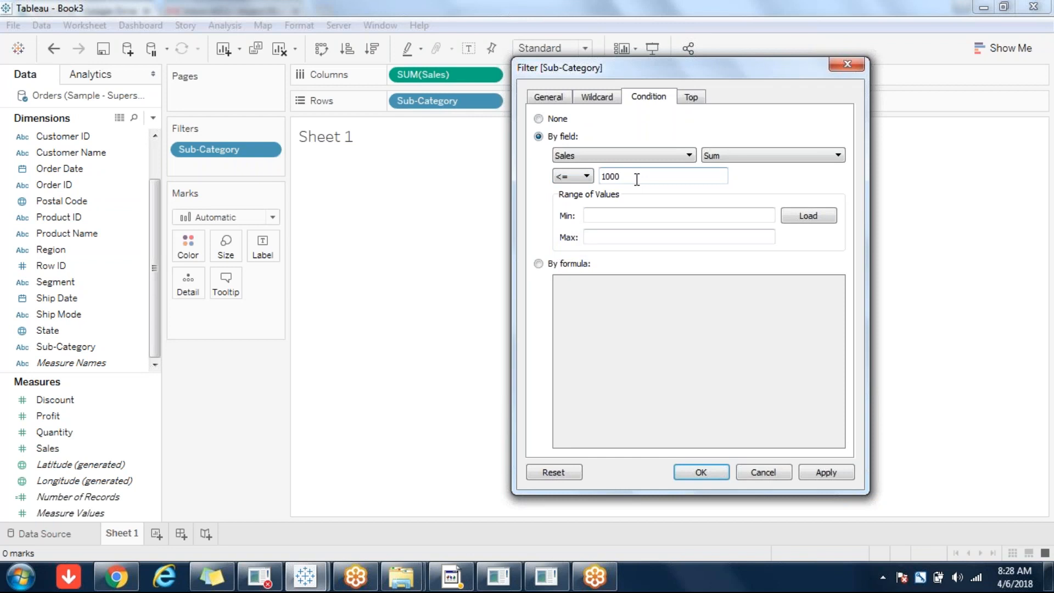
key("BackSpace")
key("BackSpace")
key("BackSpace")
key("BackSpace")
Load the range of Sales values and apply the condition that the sum of Sales is <= 10,000
left_click(805, 219)
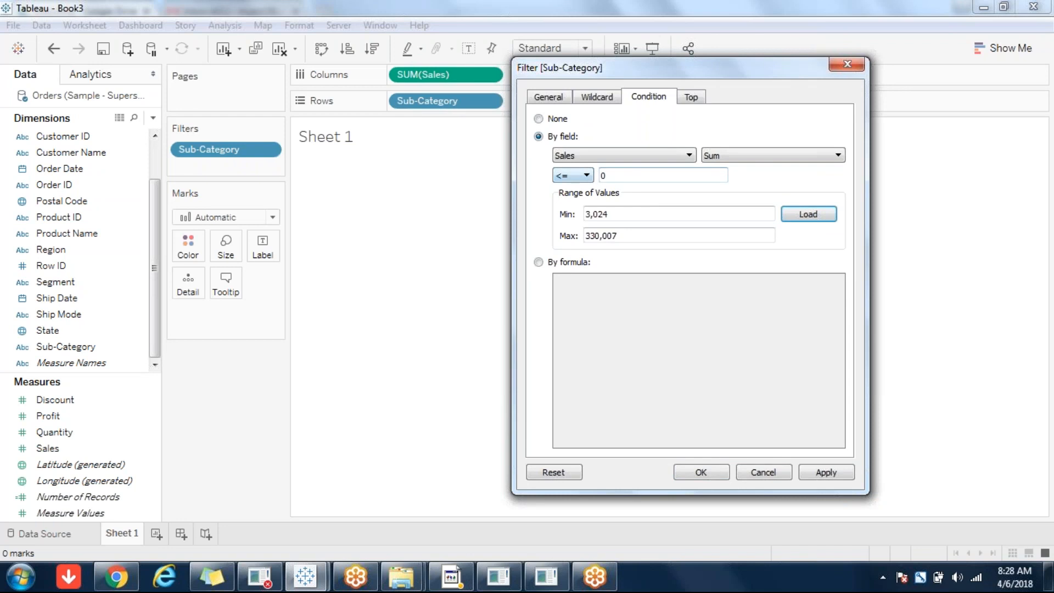
left_click(573, 175)
left_click(566, 248)
left_click(583, 176)
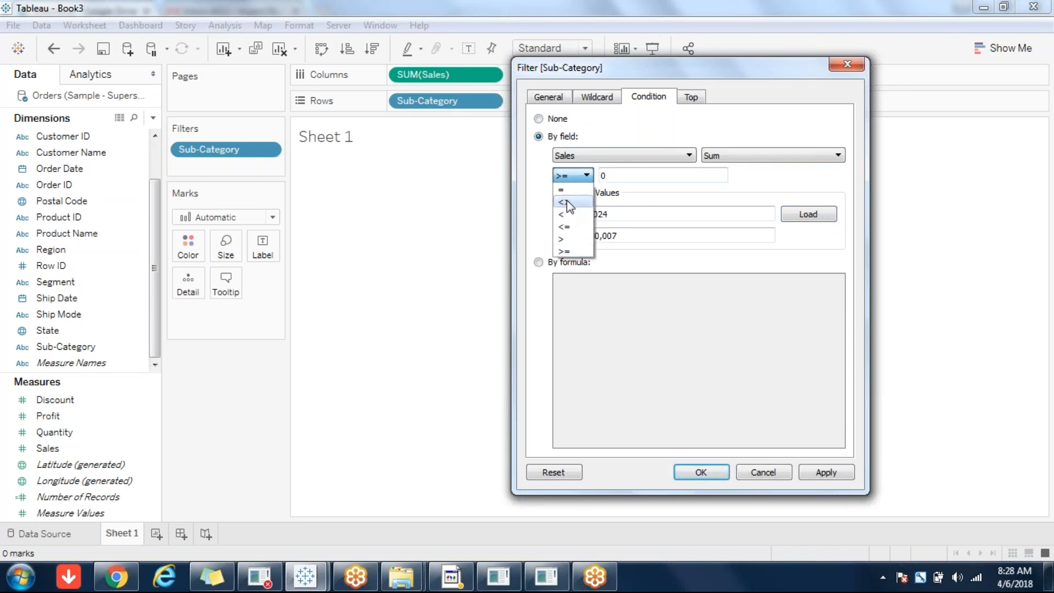
left_click(568, 226)
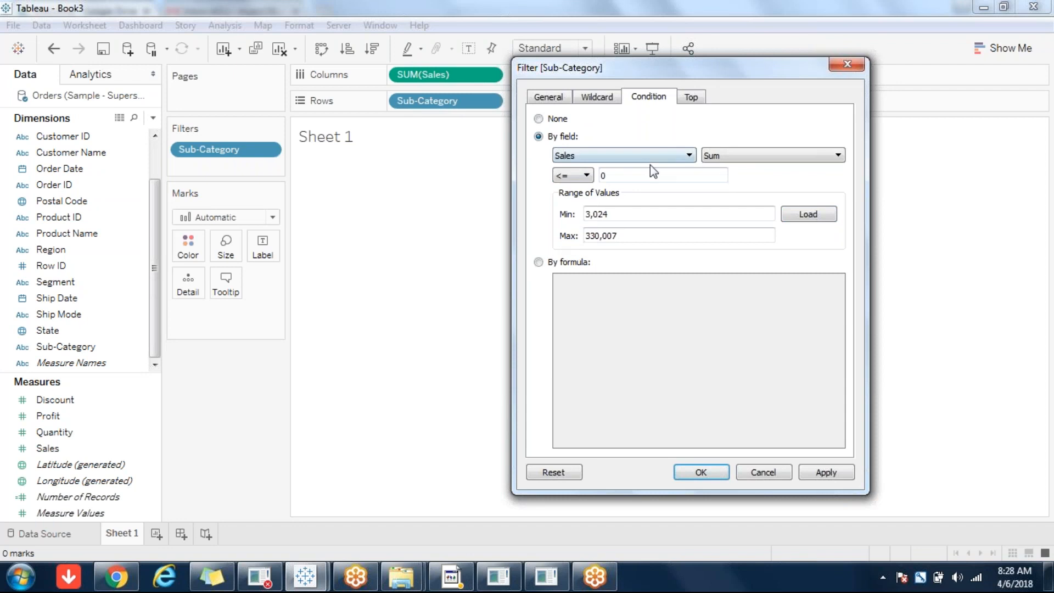
double_click(626, 174)
type("10000")
left_click(826, 472)
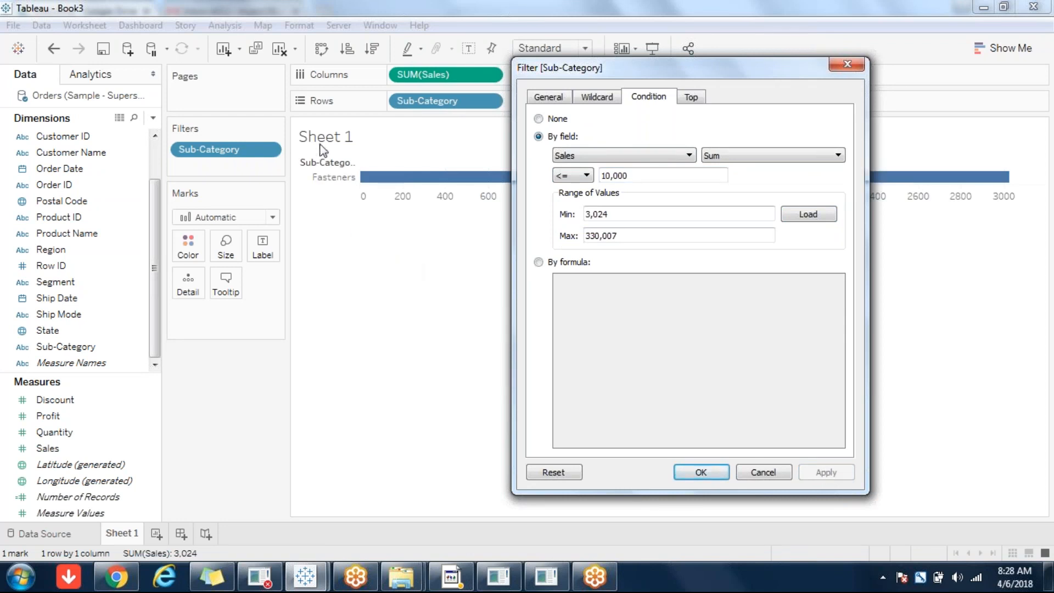
Raise the Sales condition's limit to 20,000 and apply it
double_click(606, 175)
type("20")
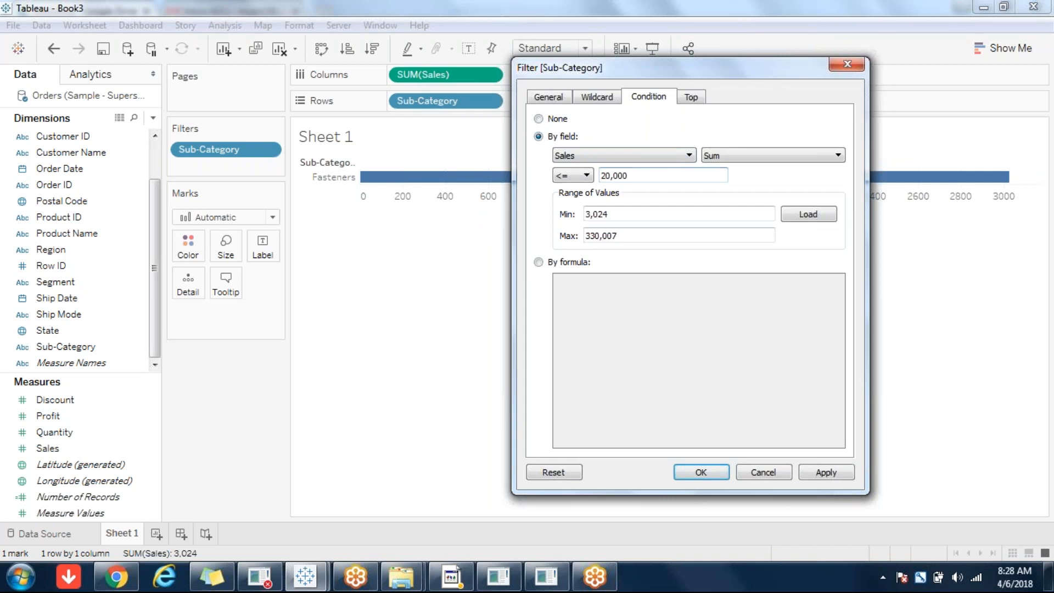
left_click(833, 473)
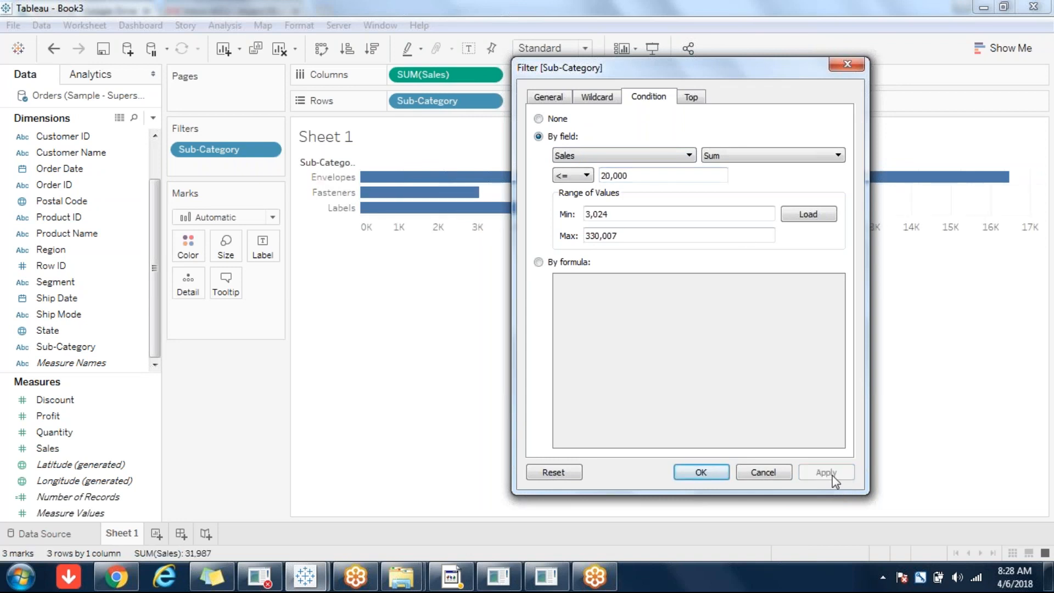
Switch the general filter to selecting from a list and include all sub-categories
left_click(598, 97)
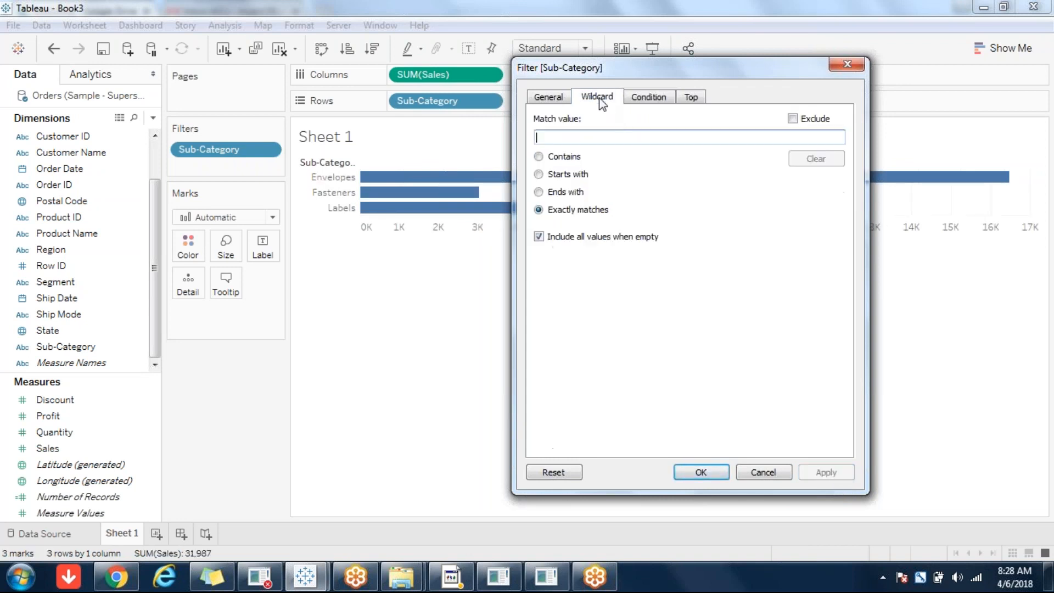
left_click(556, 98)
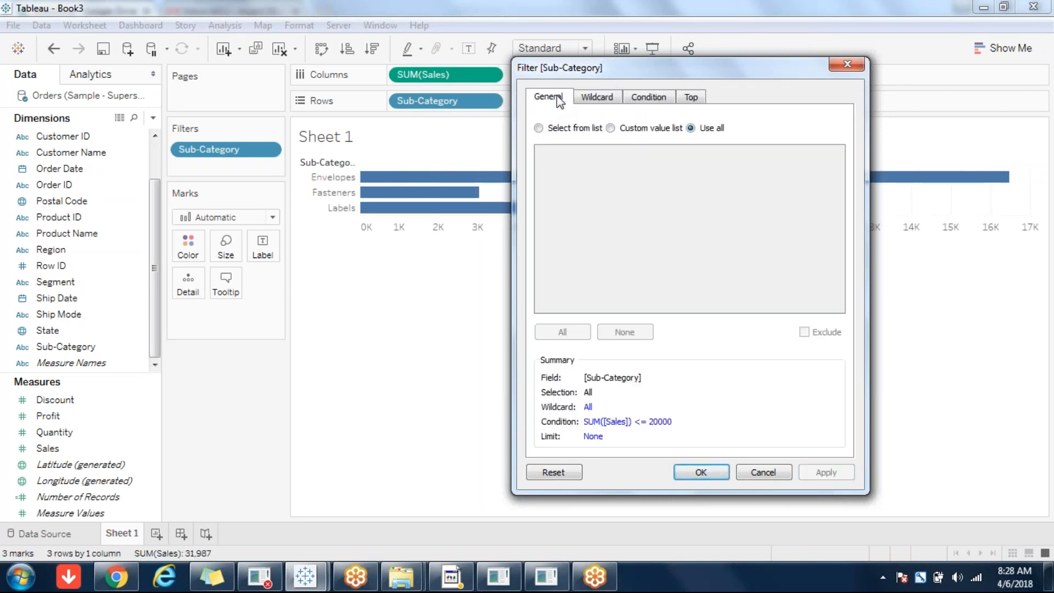
left_click(549, 132)
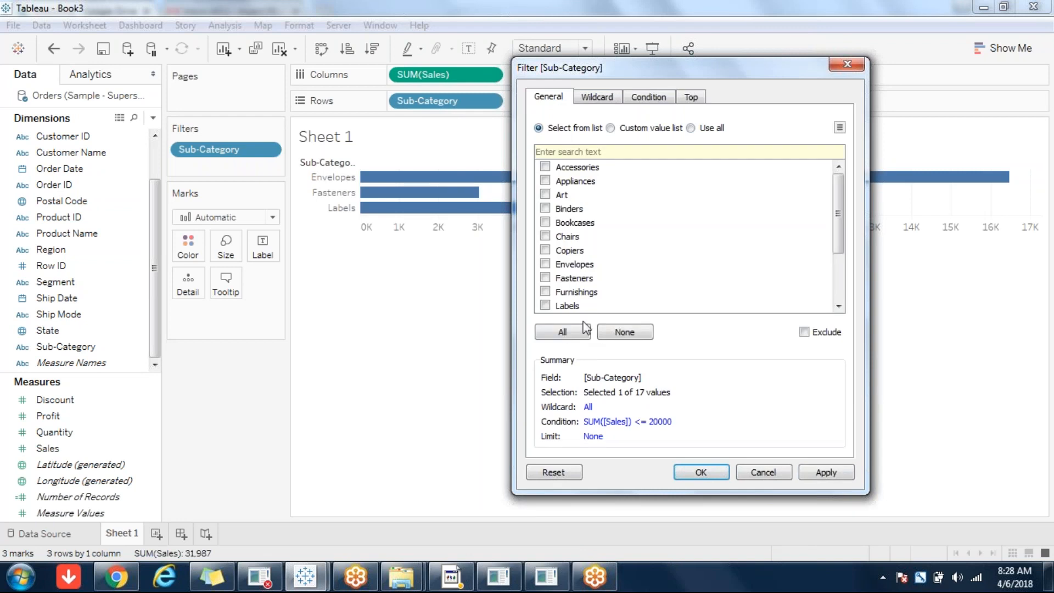
left_click(564, 333)
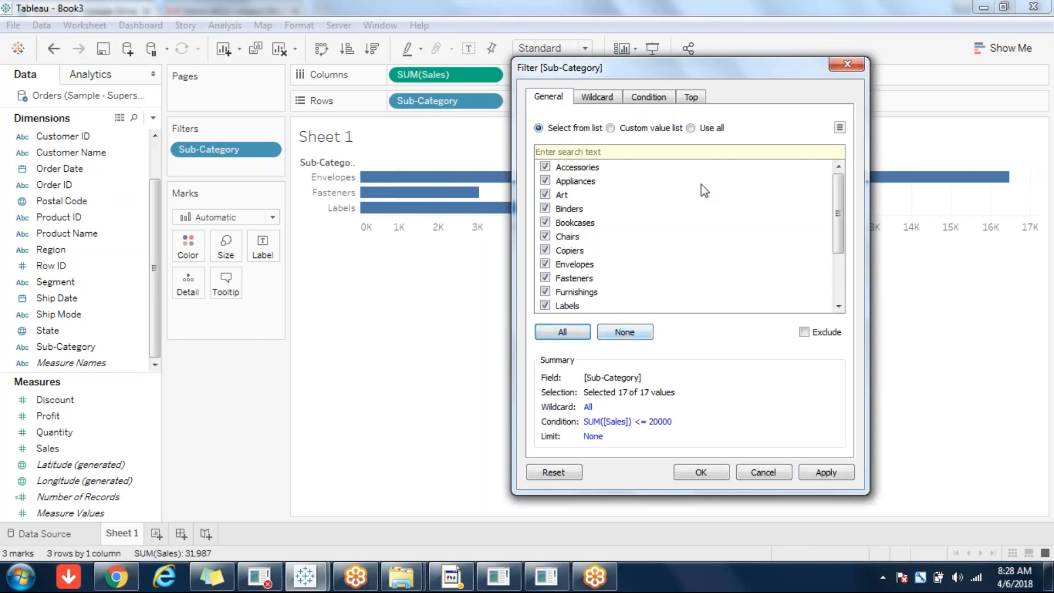
Replace the by-field condition with the formula SUM([Sales])>10000 AND SUM([Profit])>5000 and apply it
left_click(633, 99)
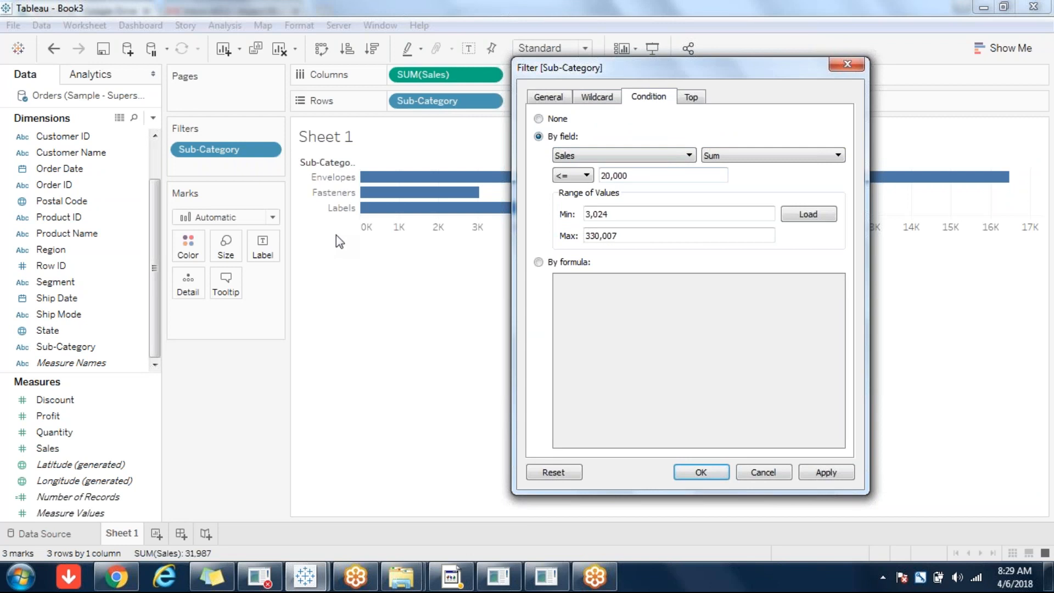
left_click(539, 262)
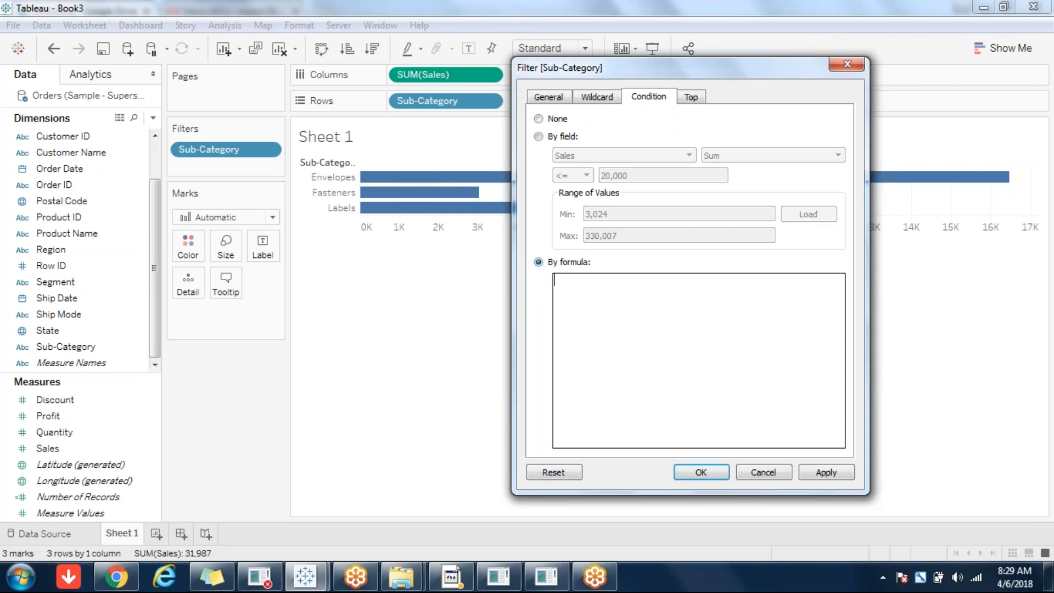
type("SUM(S")
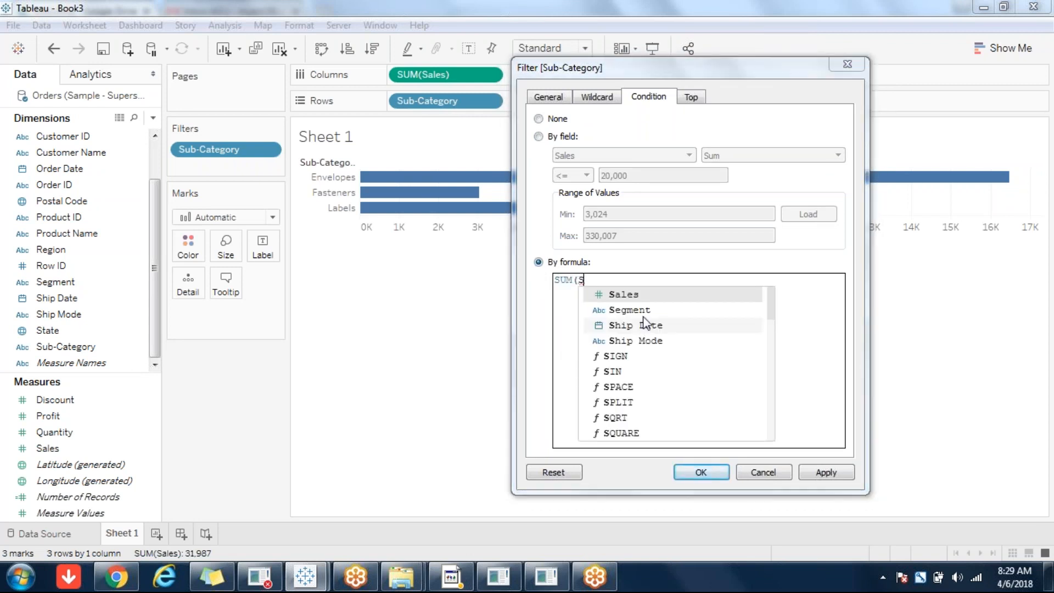
left_click(630, 299)
type(")>10")
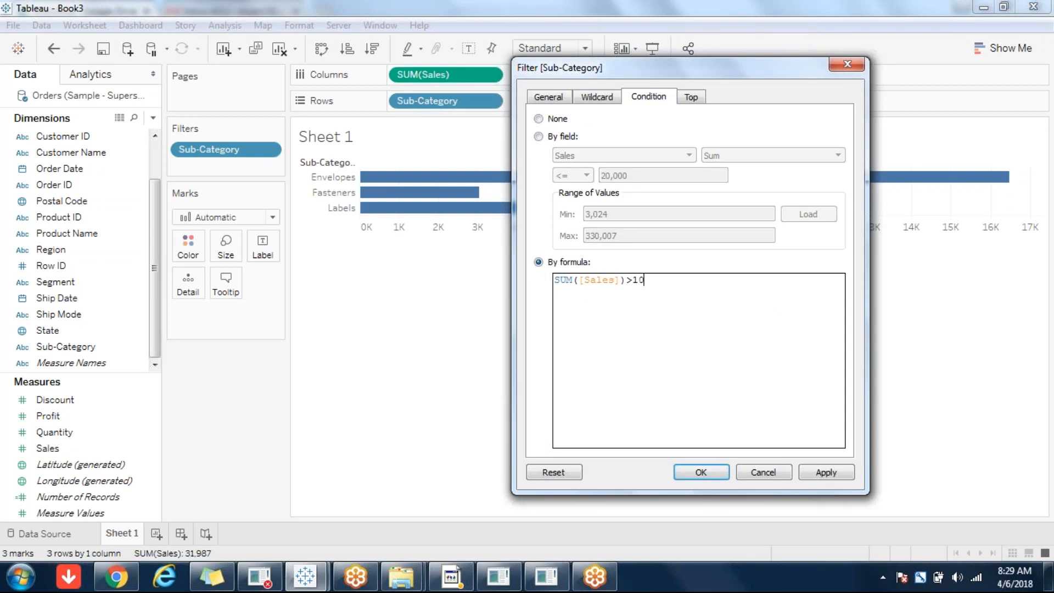
type("000 AND SUM(Pro")
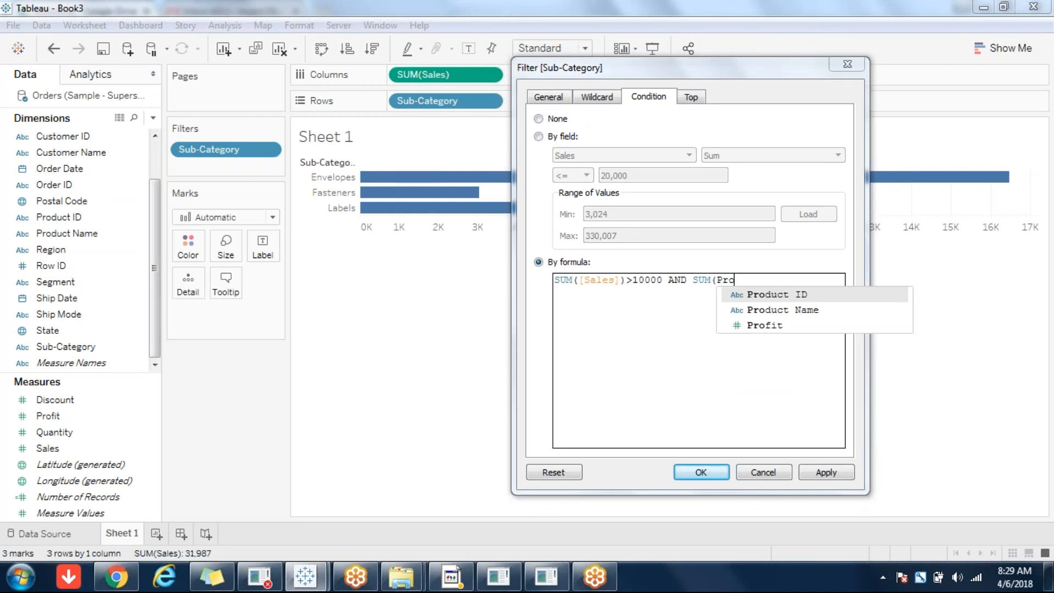
double_click(763, 326)
type(")")
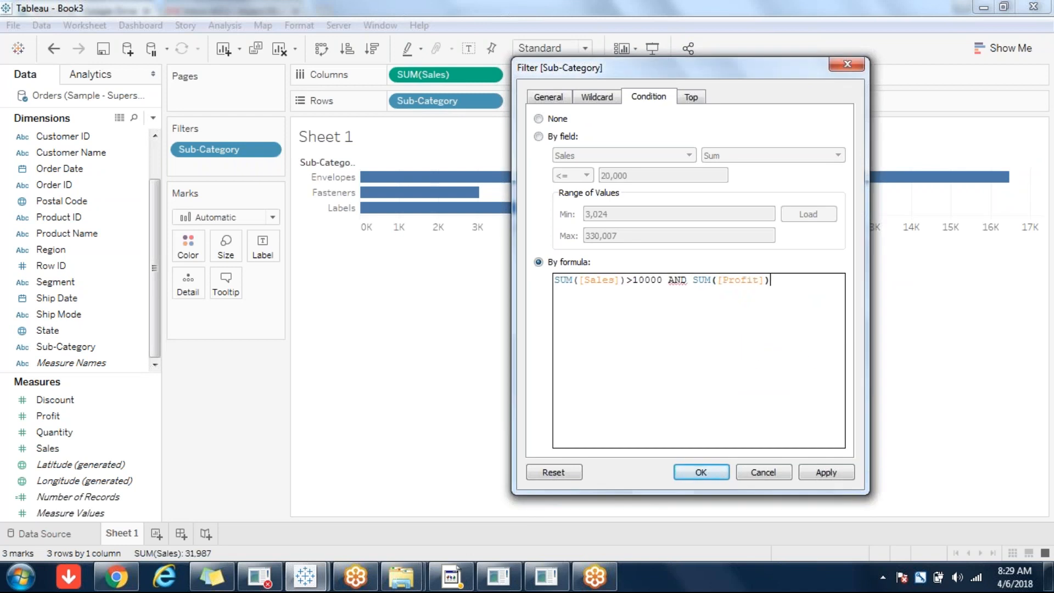
type(">5000")
left_click(826, 471)
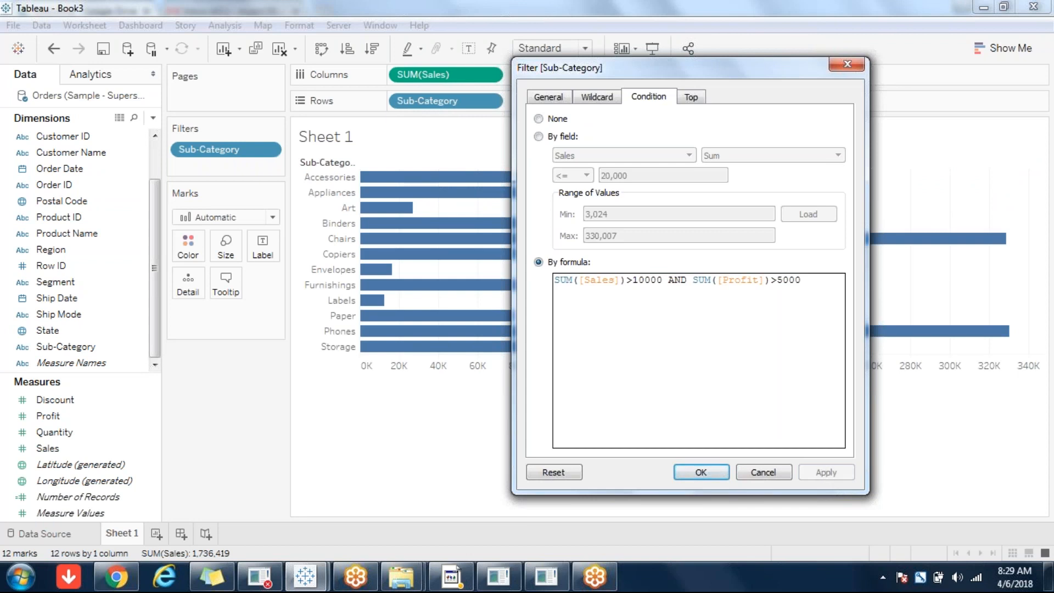
Limit the Sub-Category filter by field to the bottom 10 by sum of Sales
left_click(689, 96)
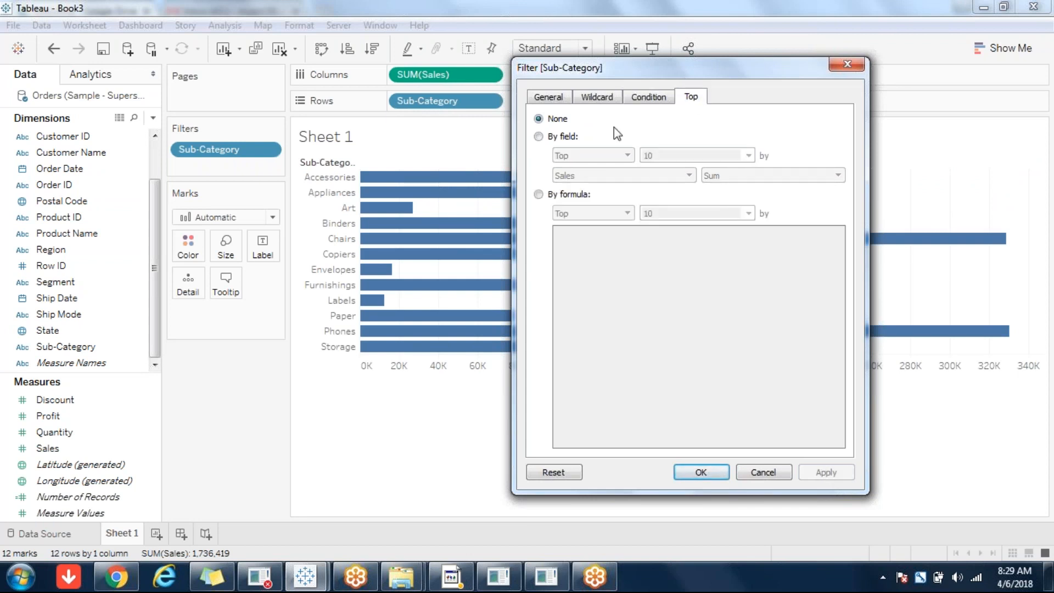
left_click(558, 138)
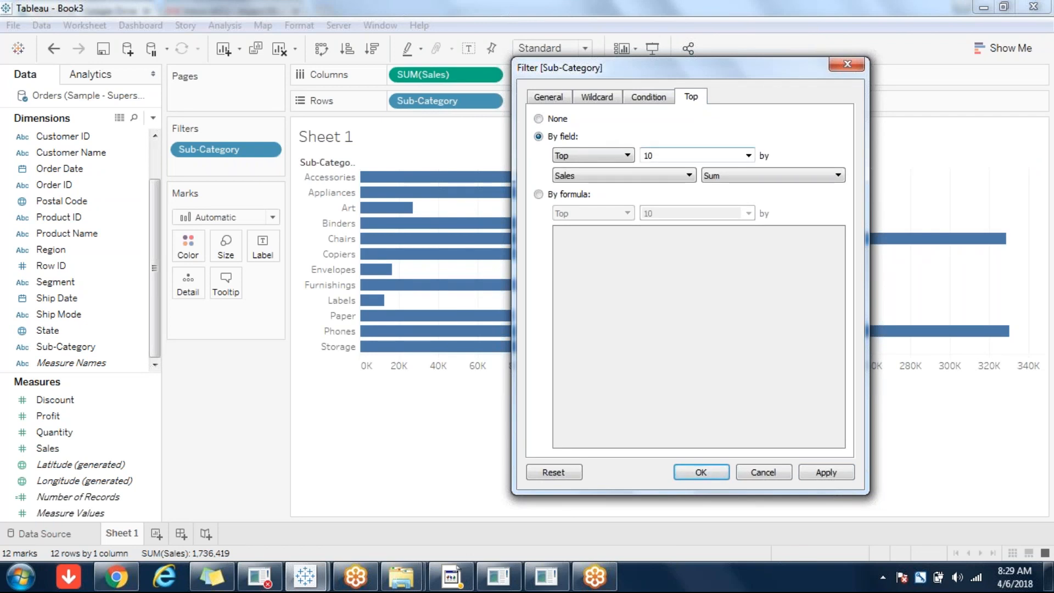
left_click(594, 155)
left_click(571, 182)
left_click(748, 155)
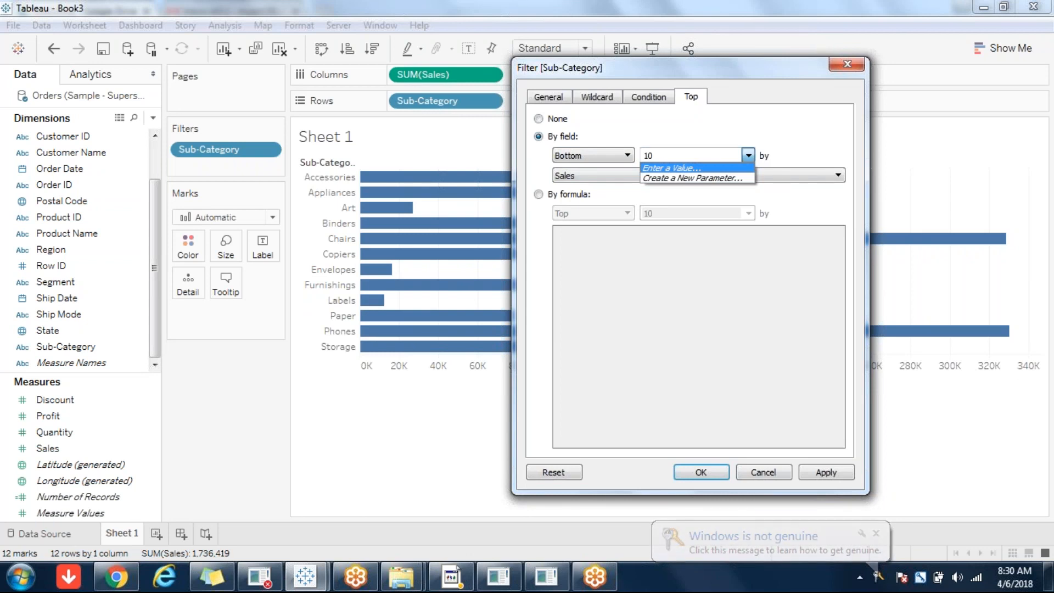
left_click(779, 147)
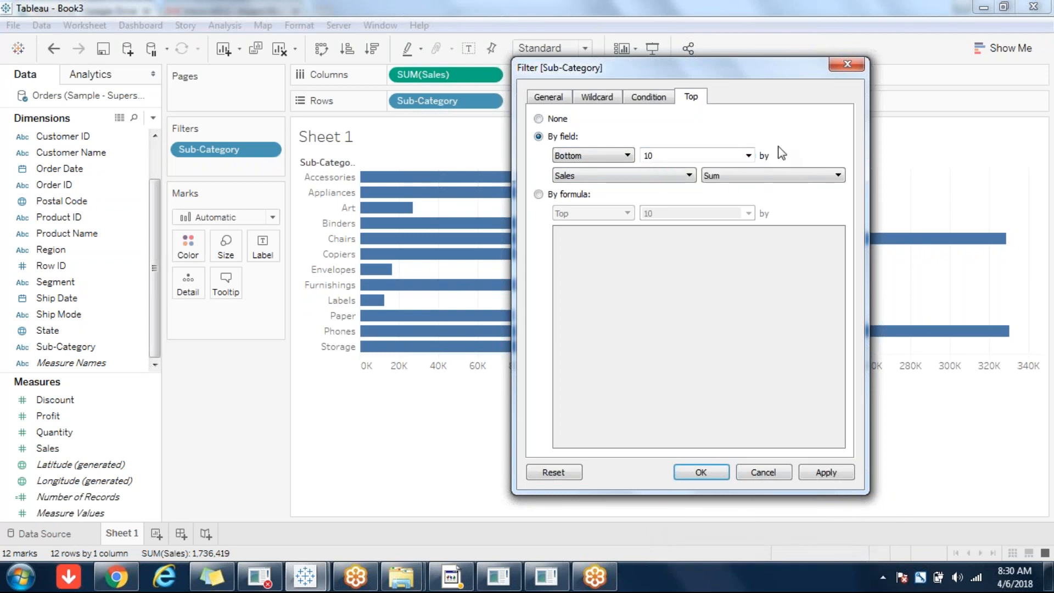
Inspect the by-formula option for the top/bottom limit and return to the by-field limit
left_click(539, 194)
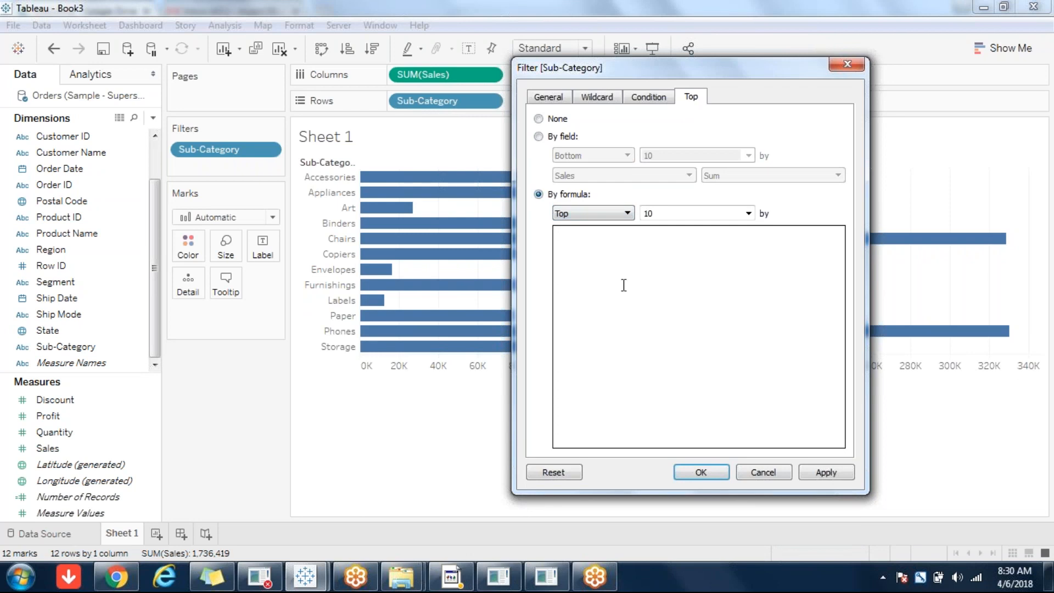
left_click(573, 249)
left_click(537, 135)
left_click(538, 194)
left_click(562, 239)
left_click(540, 137)
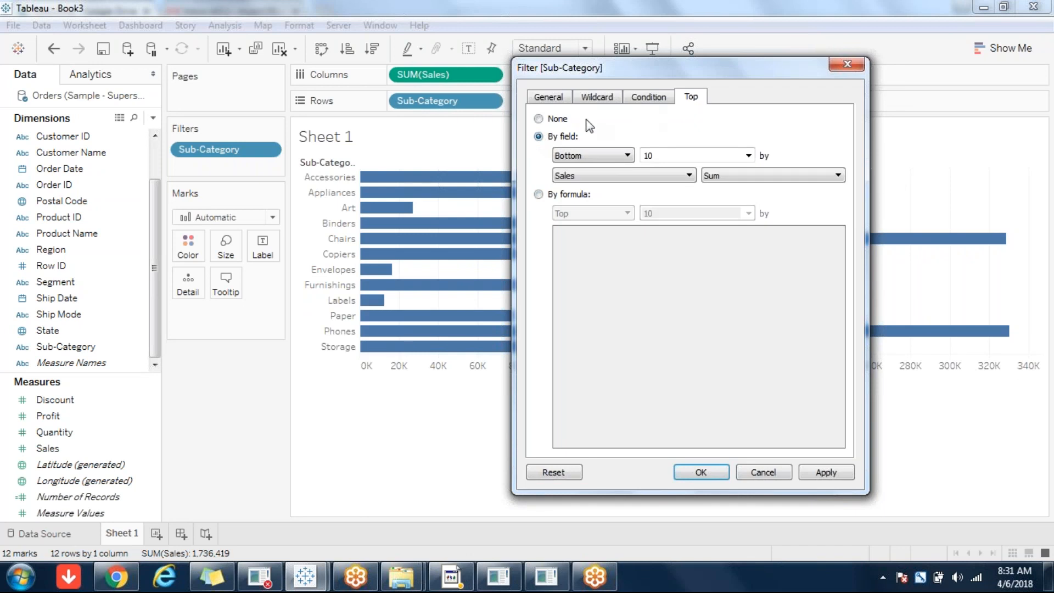
Check the filter summary, confirm the Sub-Category filter and show its filter card beside the chart
left_click(549, 97)
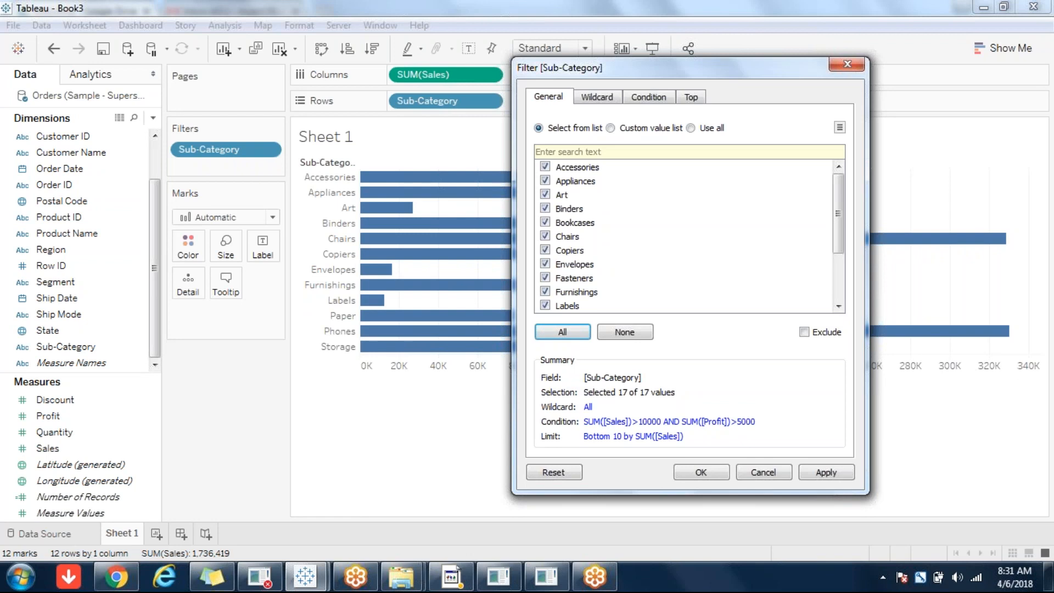
left_click(701, 472)
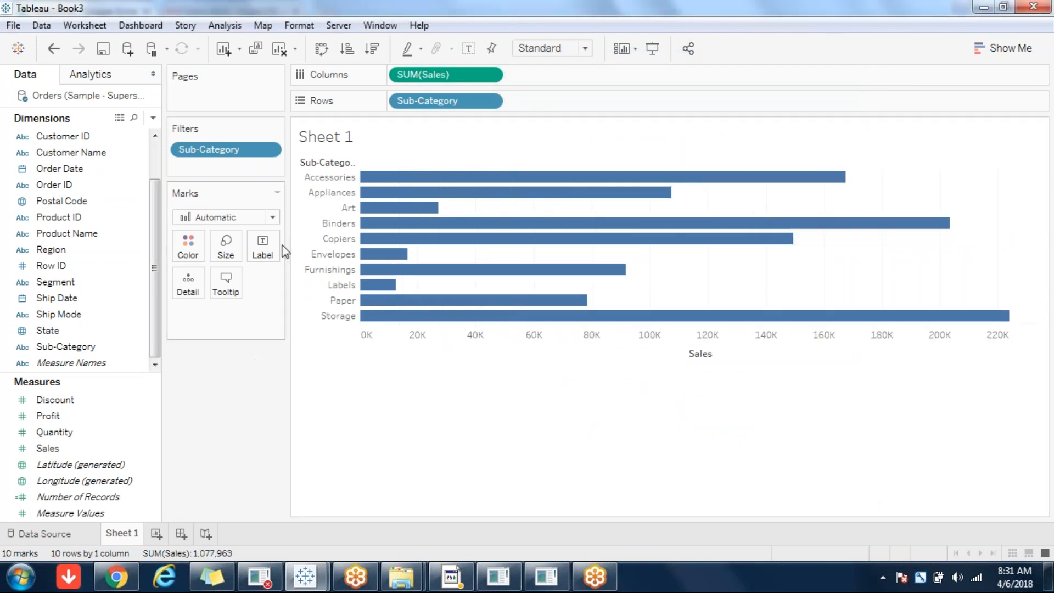
left_click(268, 149)
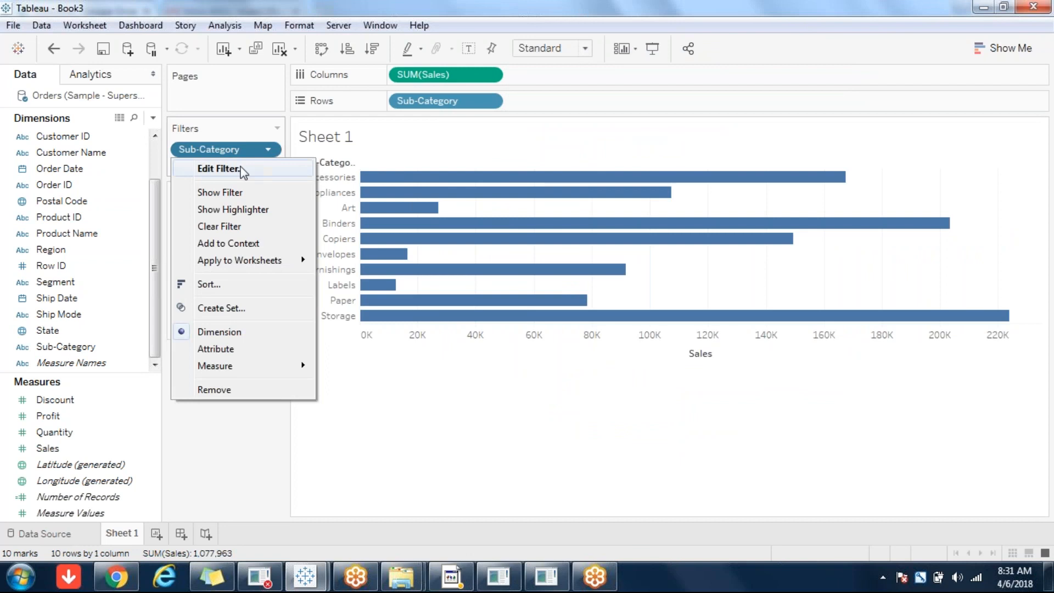
left_click(241, 193)
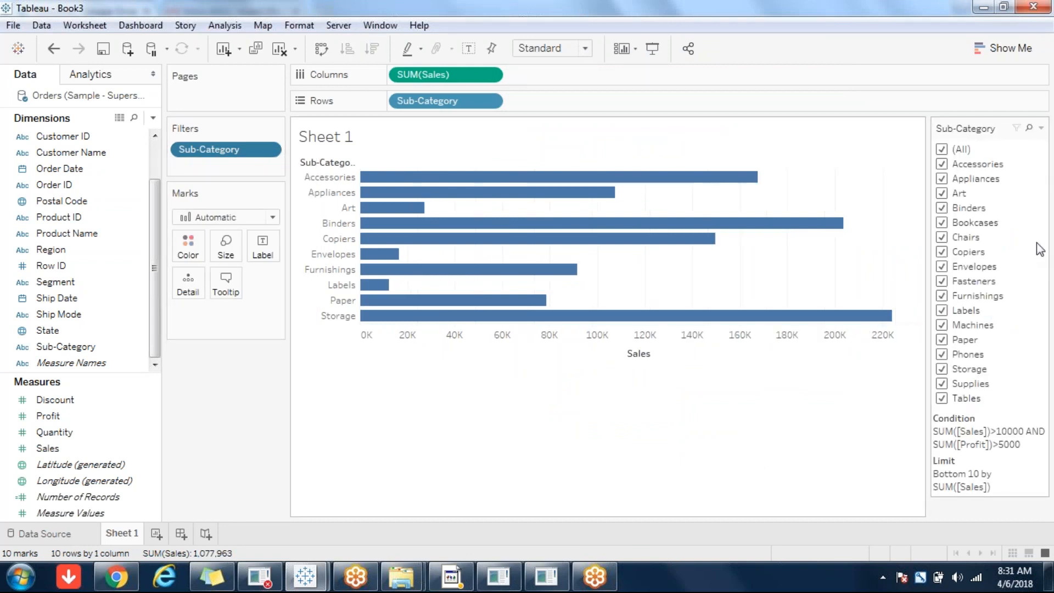
Open the filter's edit dialog from the Sub-Category filter card and close it without changes
left_click(1041, 128)
left_click(927, 146)
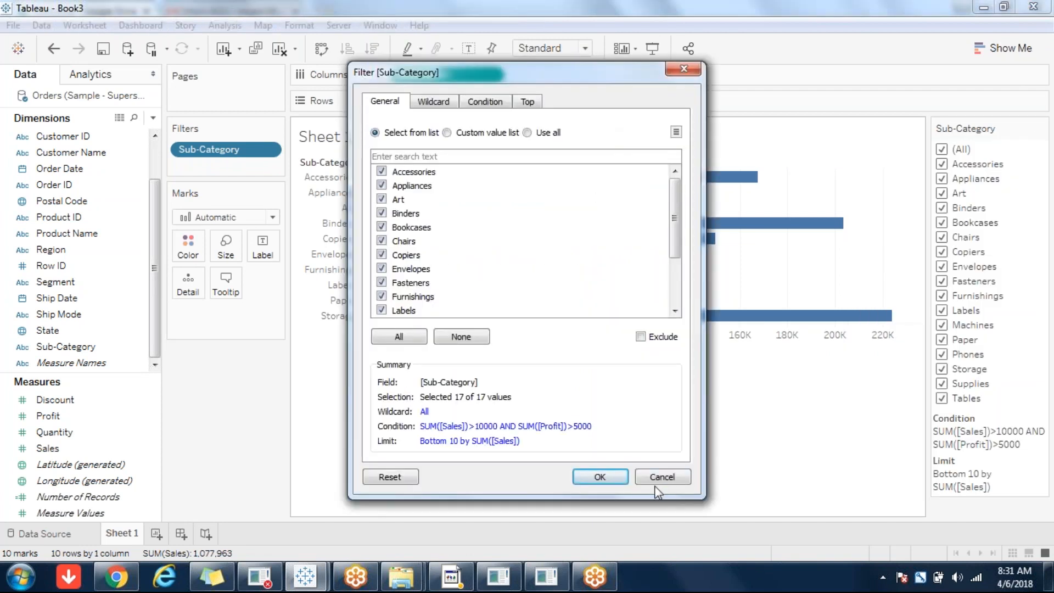
left_click(674, 474)
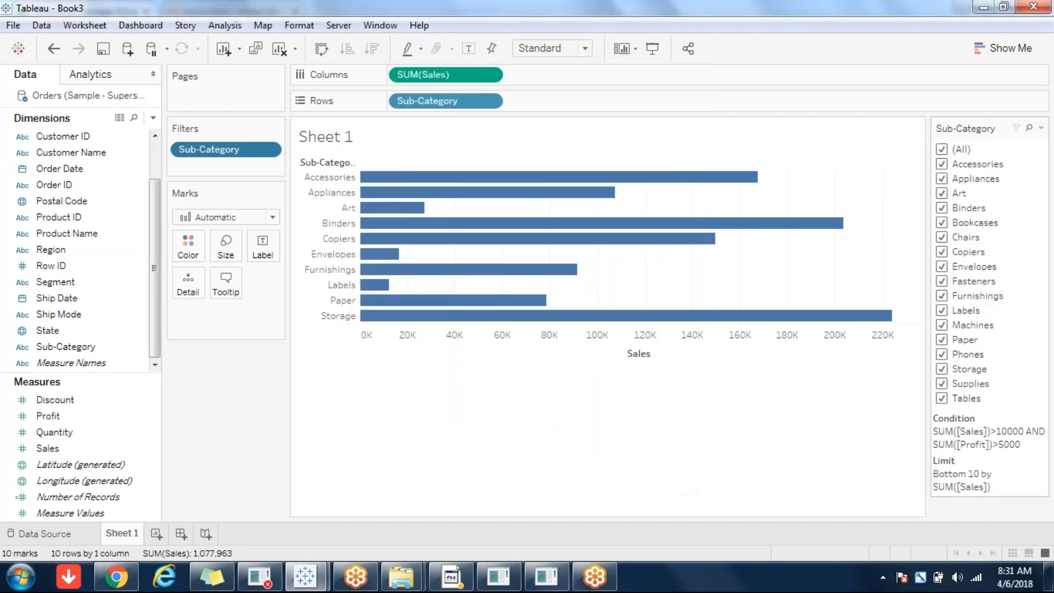
Examine the Sub-Category filter card's options, including which worksheets the filter can apply to
left_click(1040, 128)
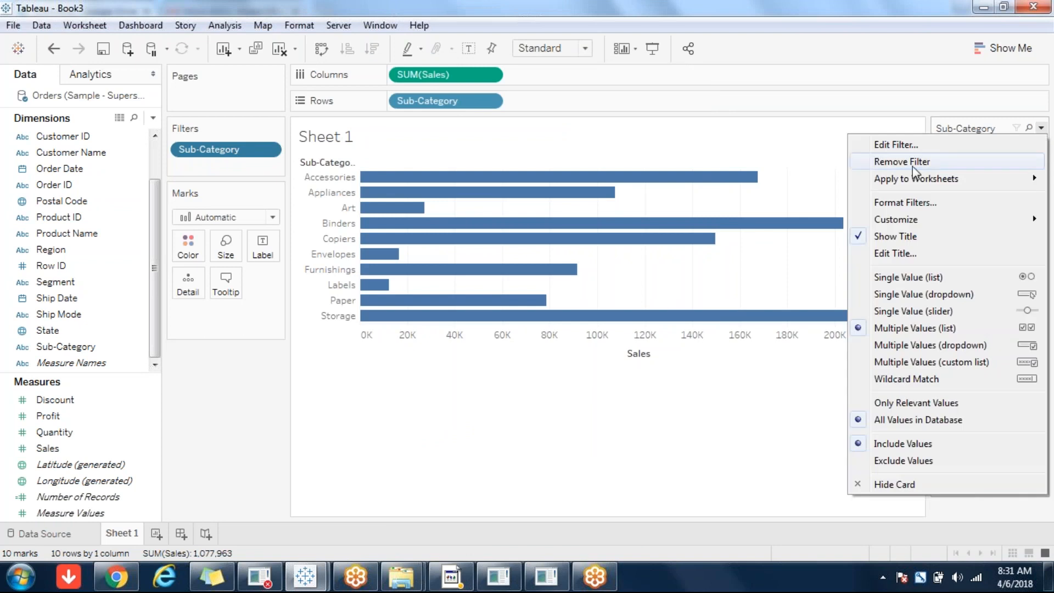
mouse_move(912, 185)
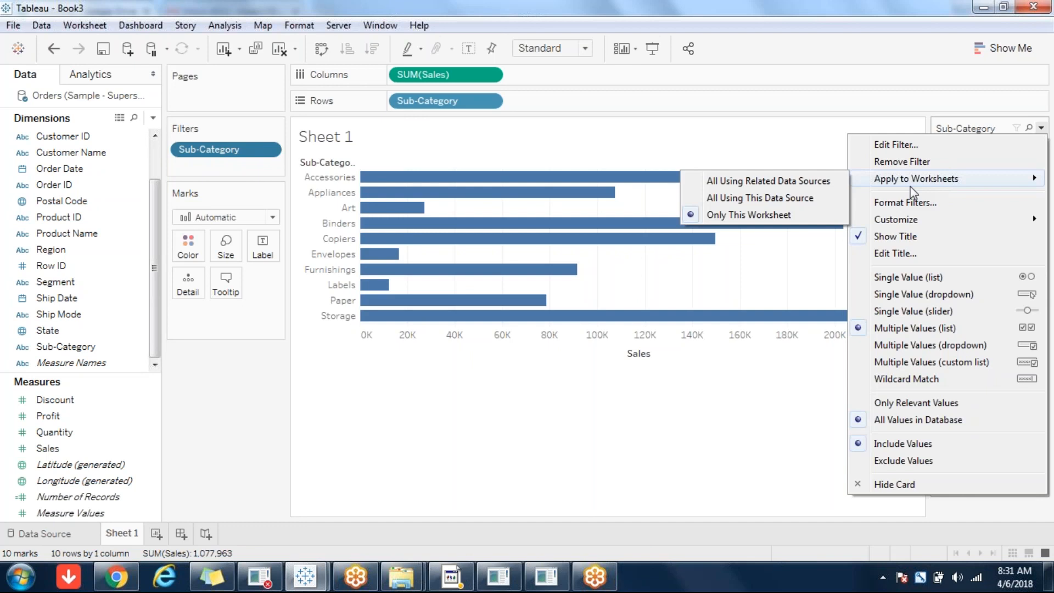
left_click(735, 585)
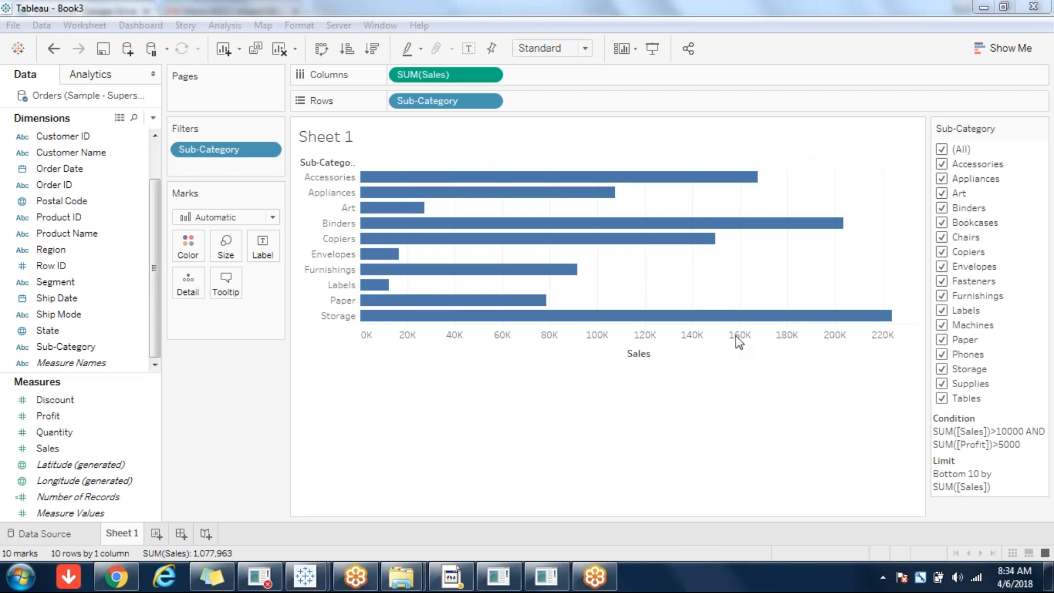
left_click(360, 392)
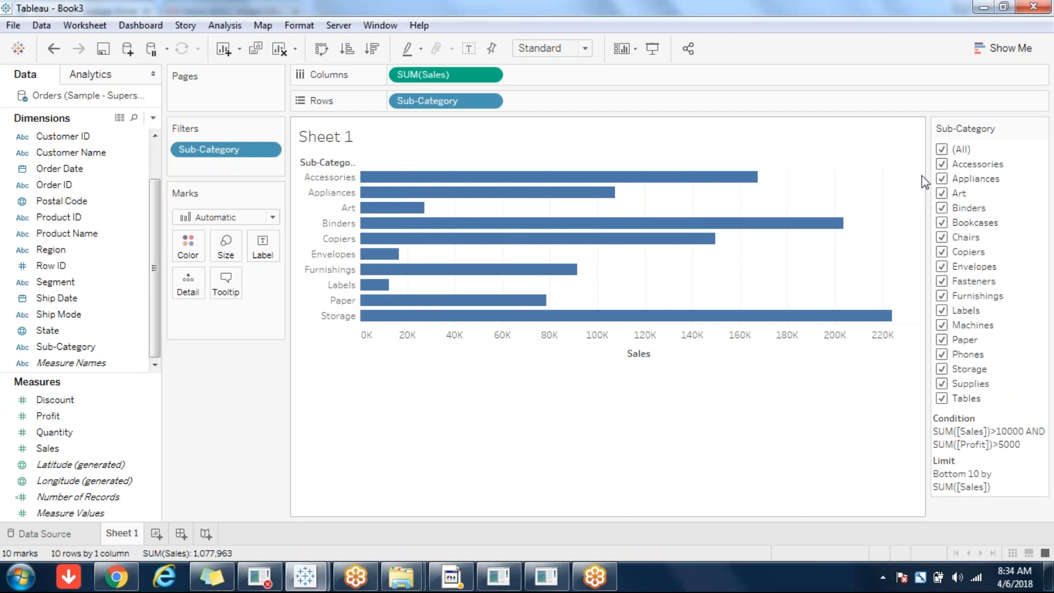
Check the Sub-Category filter's worksheet scope and apply the filter to all worksheets using this data source
left_click(1041, 127)
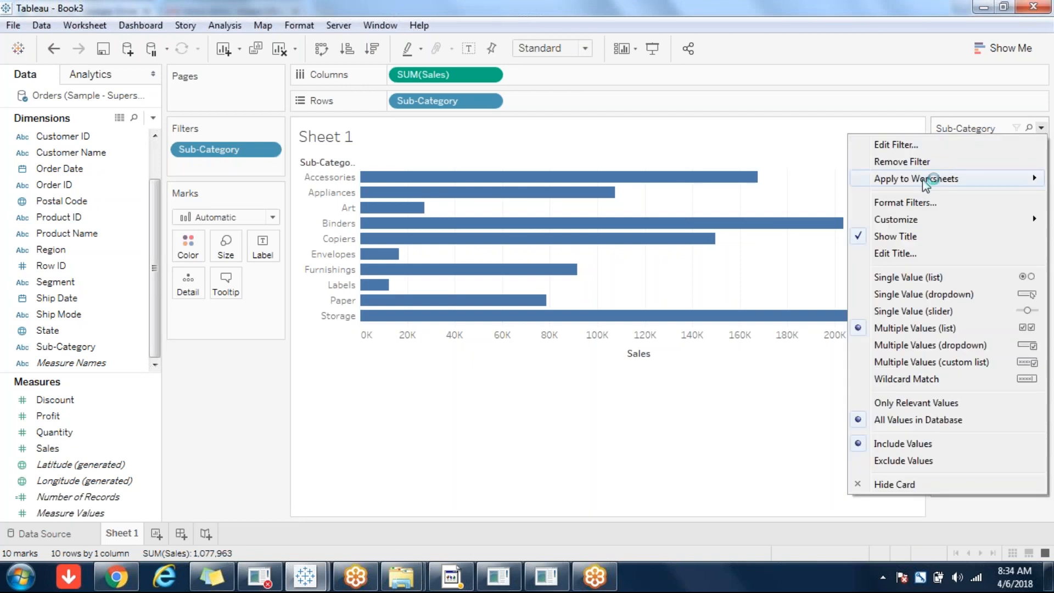
left_click(927, 180)
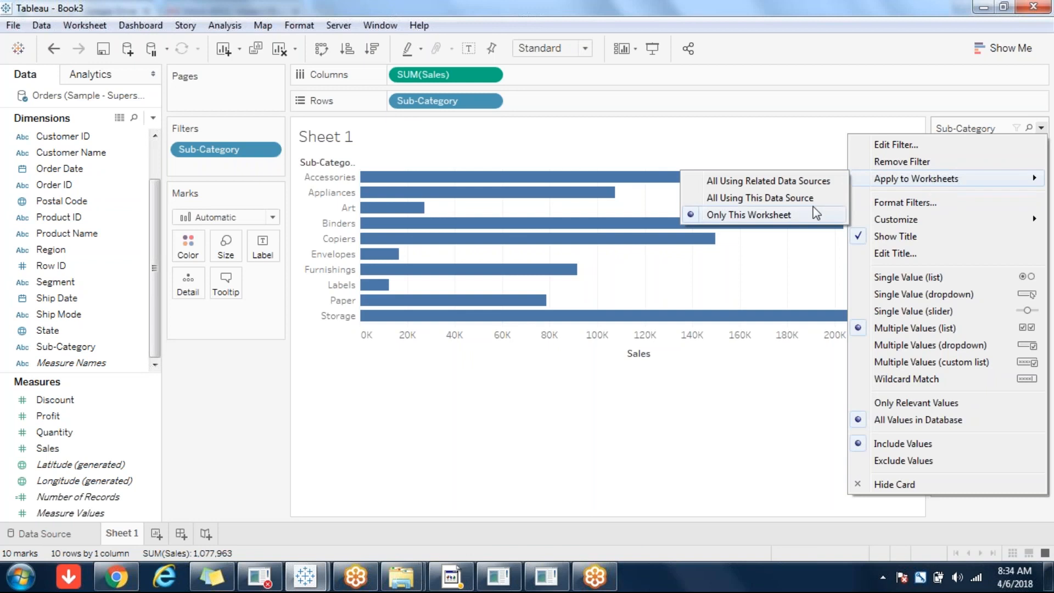
left_click(789, 218)
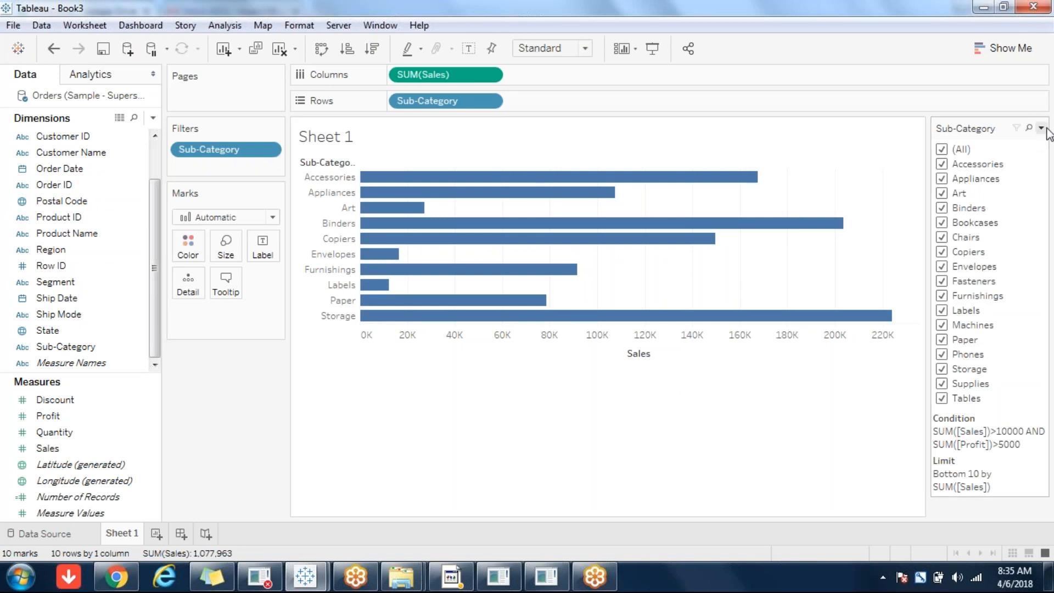
left_click(1043, 128)
mouse_move(904, 182)
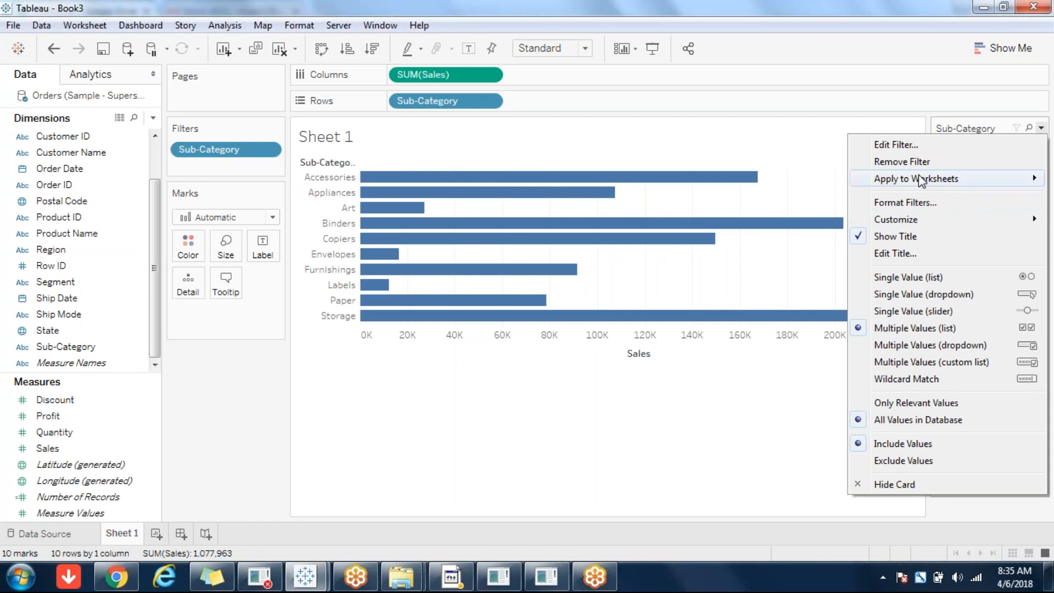
left_click(768, 198)
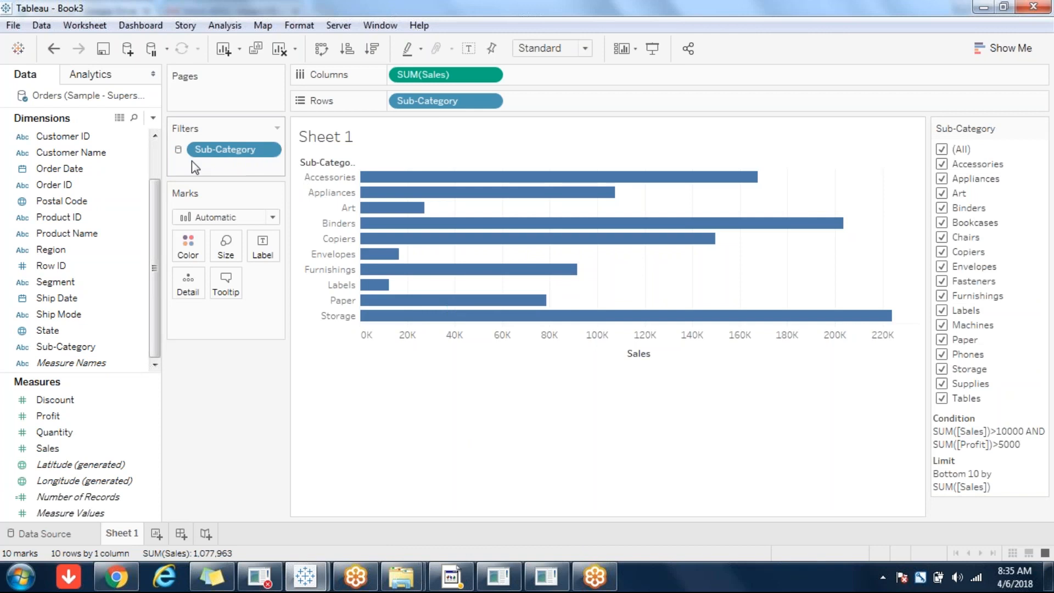
Add a new worksheet charting Profit and another new worksheet mapping State
left_click(157, 535)
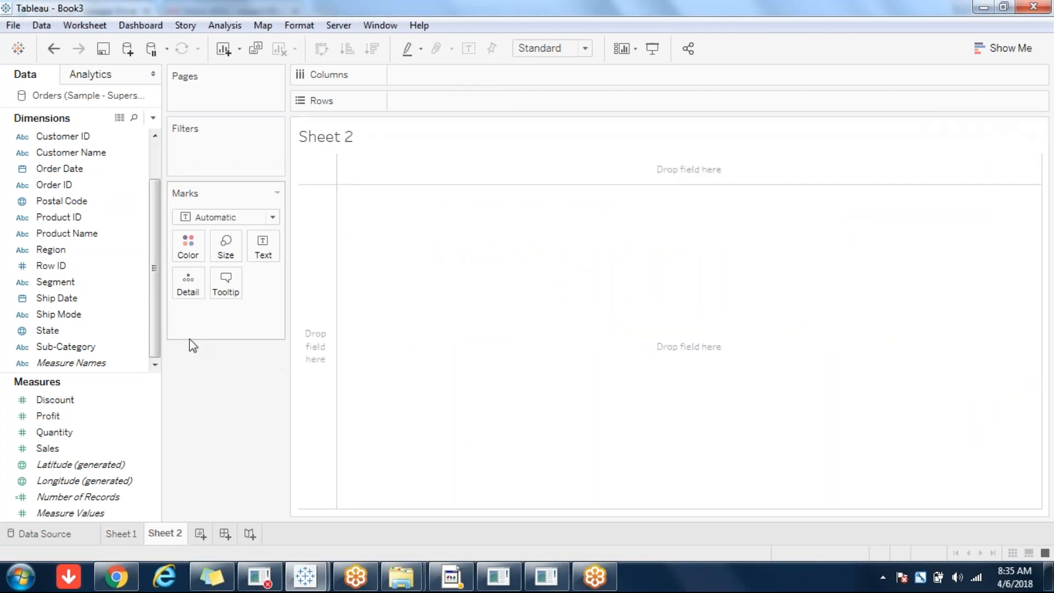
left_click(64, 416)
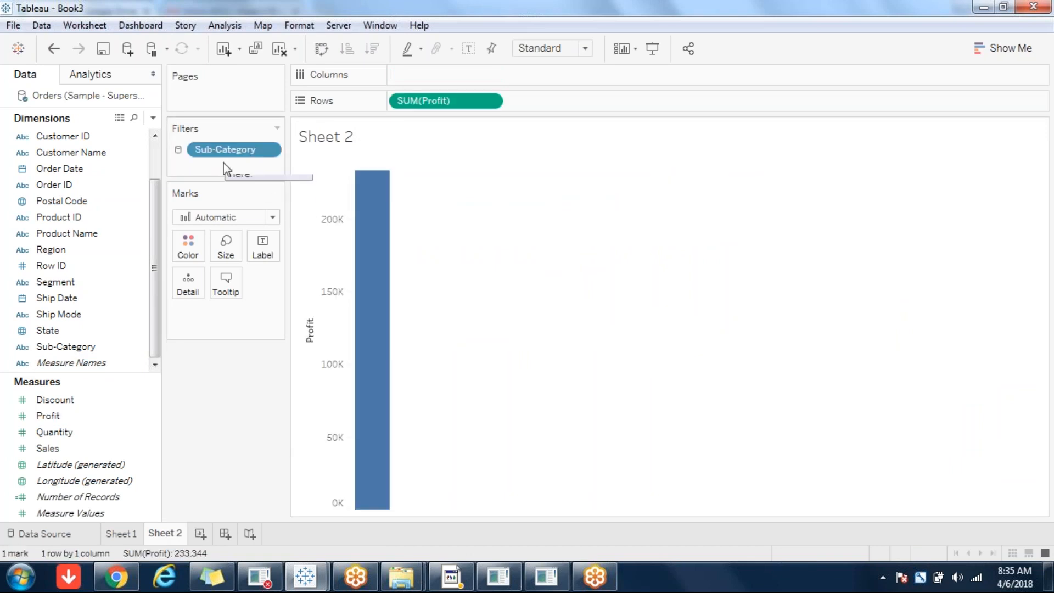
left_click(201, 532)
left_click(55, 329)
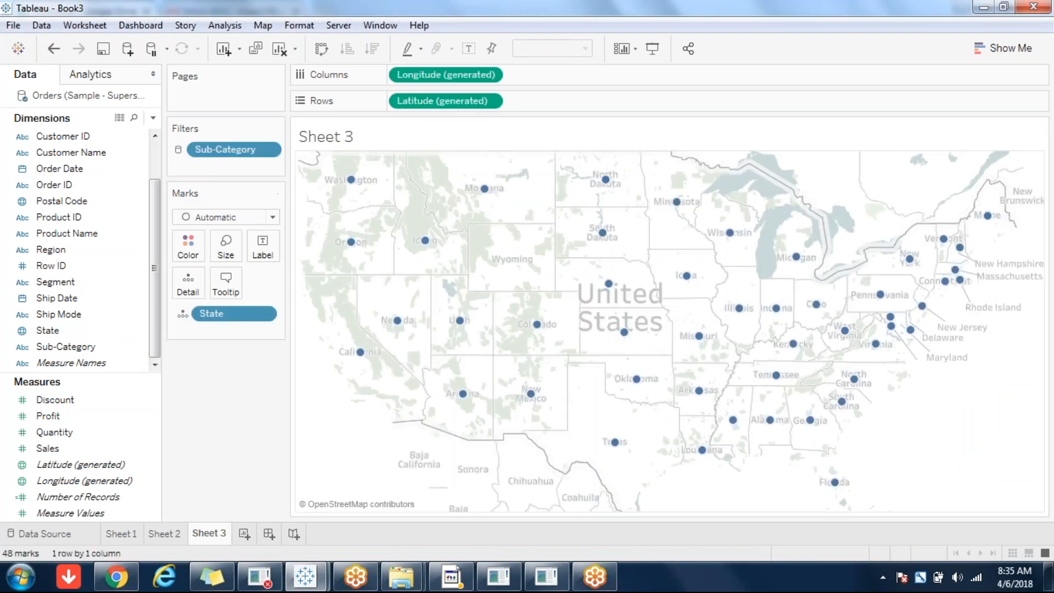
Return to Sheet 1, review which worksheets the Sub-Category filter can apply to, and leave the scope as it is
left_click(120, 533)
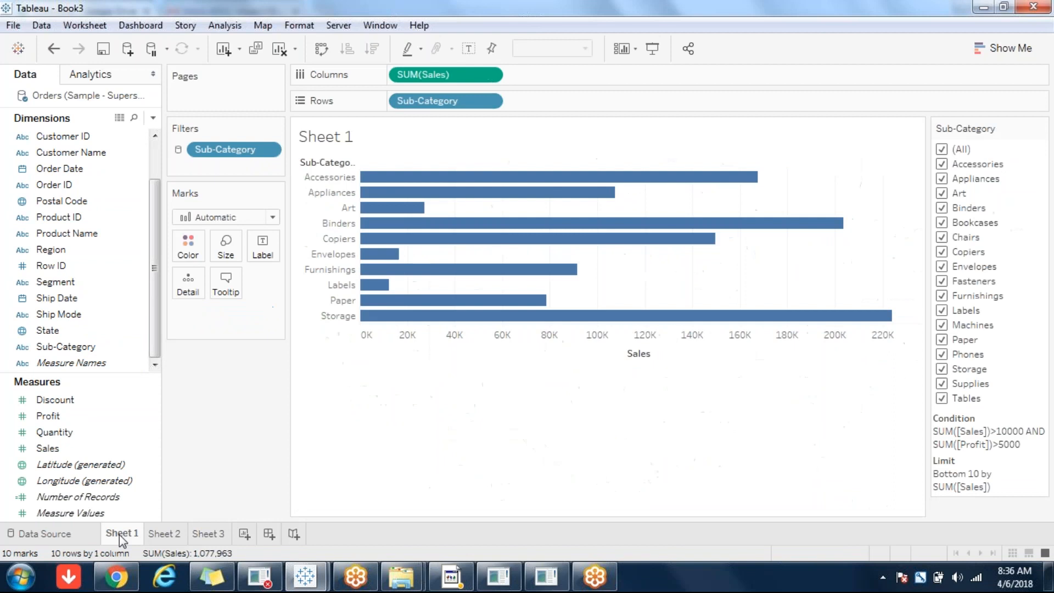
left_click(1041, 130)
mouse_move(943, 179)
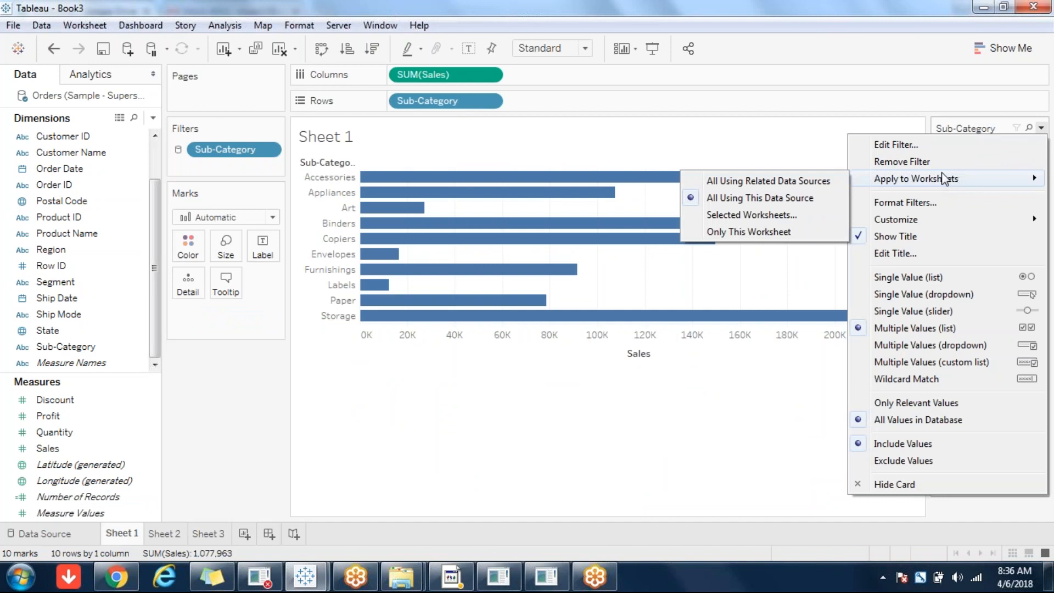
left_click(736, 428)
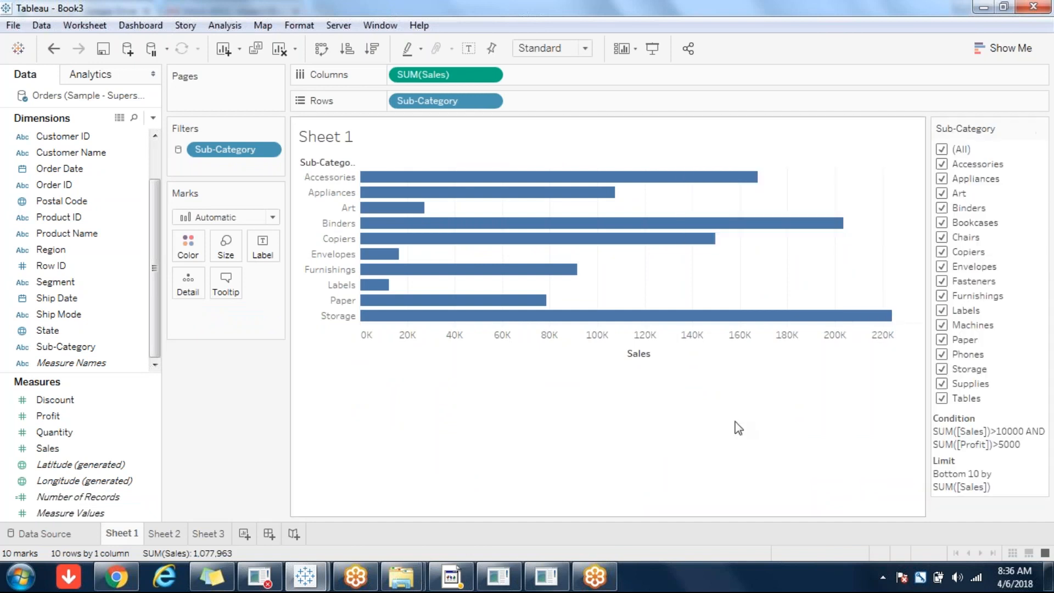
Clear all Sub-Category values on Sheet 1, check the effect on Sheets 2 and 3, and return to Sheet 1
left_click(942, 149)
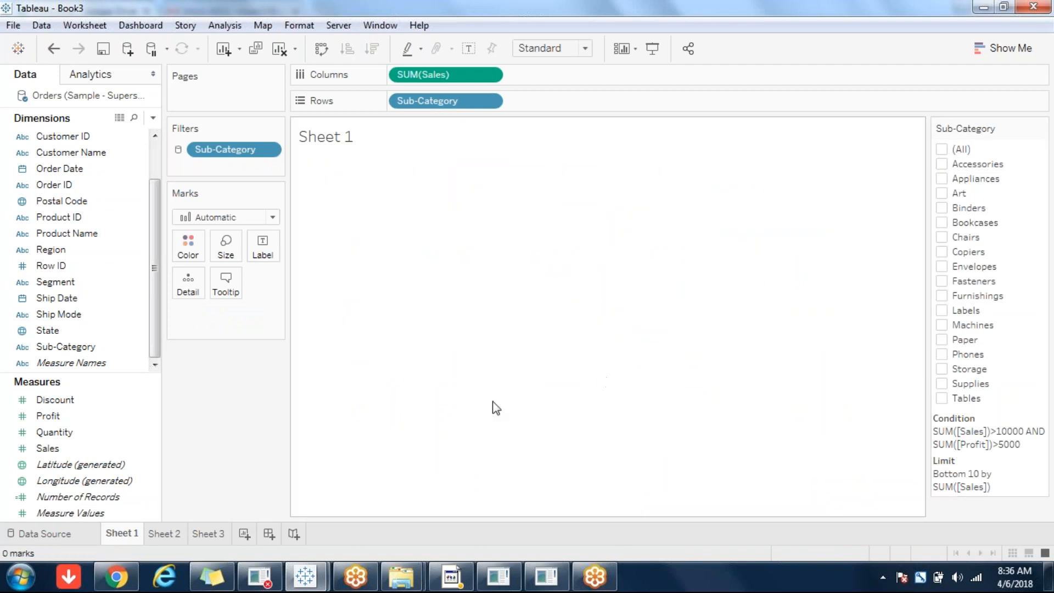
left_click(167, 537)
left_click(207, 535)
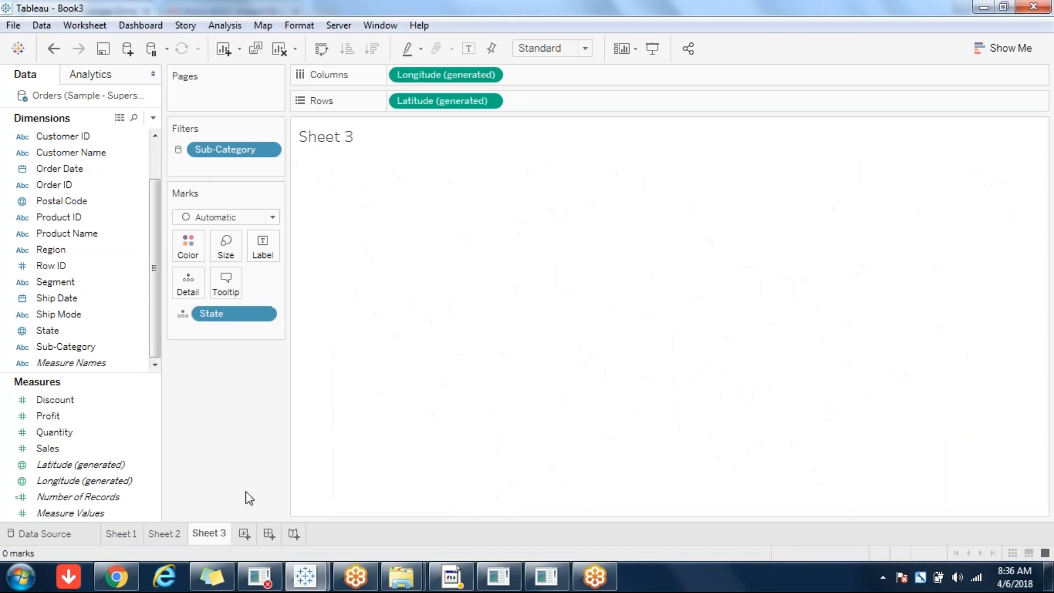
left_click(115, 534)
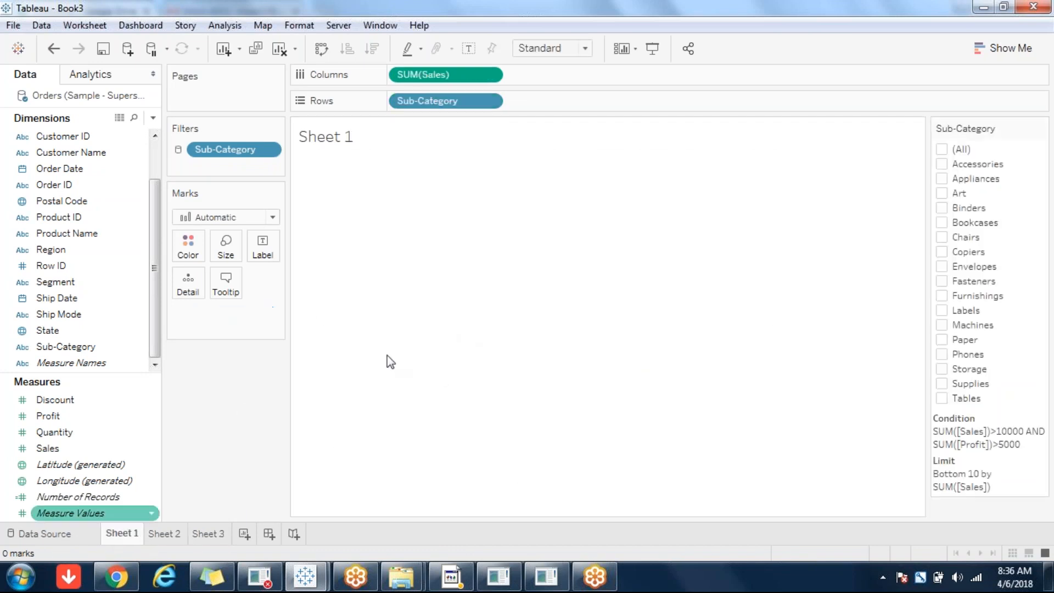
Reselect all Sub-Category values on Sheet 1, check Sheets 2 and 3, and return to Sheet 1
left_click(944, 153)
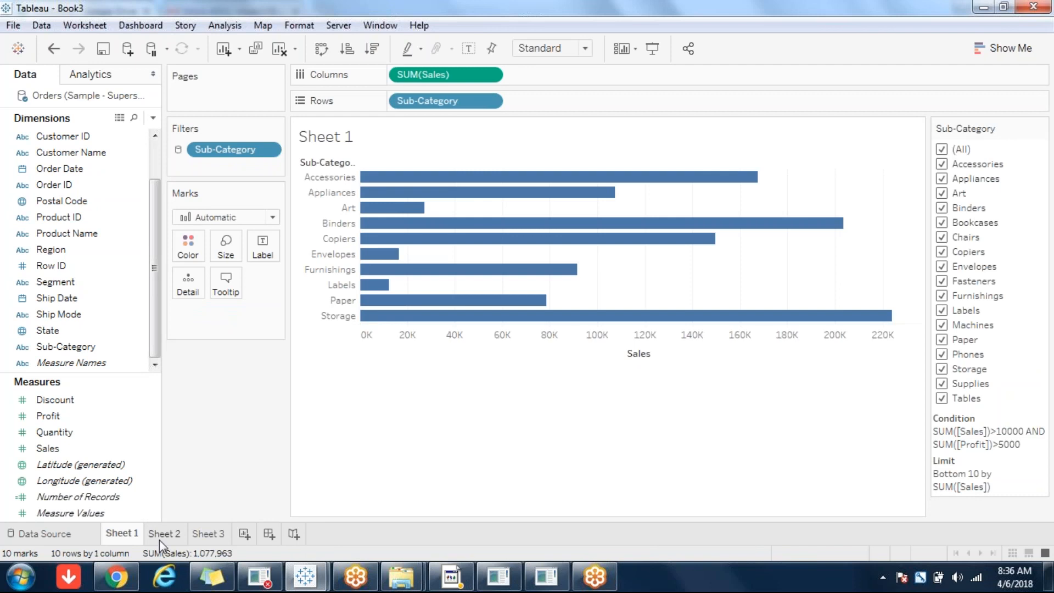
left_click(161, 536)
left_click(206, 534)
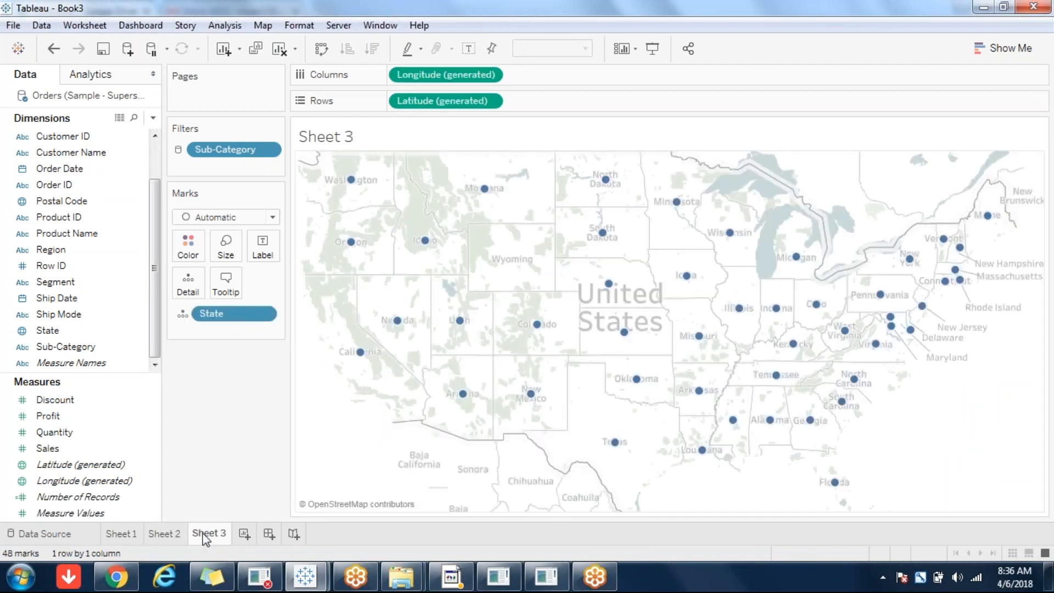
left_click(131, 534)
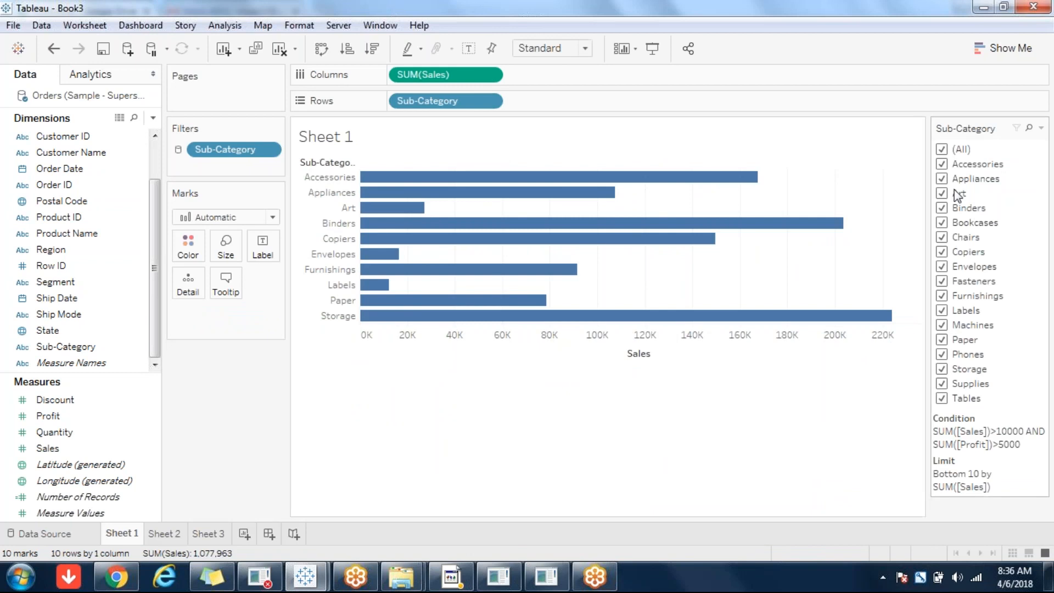
Restrict the Sub-Category filter to only this worksheet and look over the filter card's other options
left_click(1037, 129)
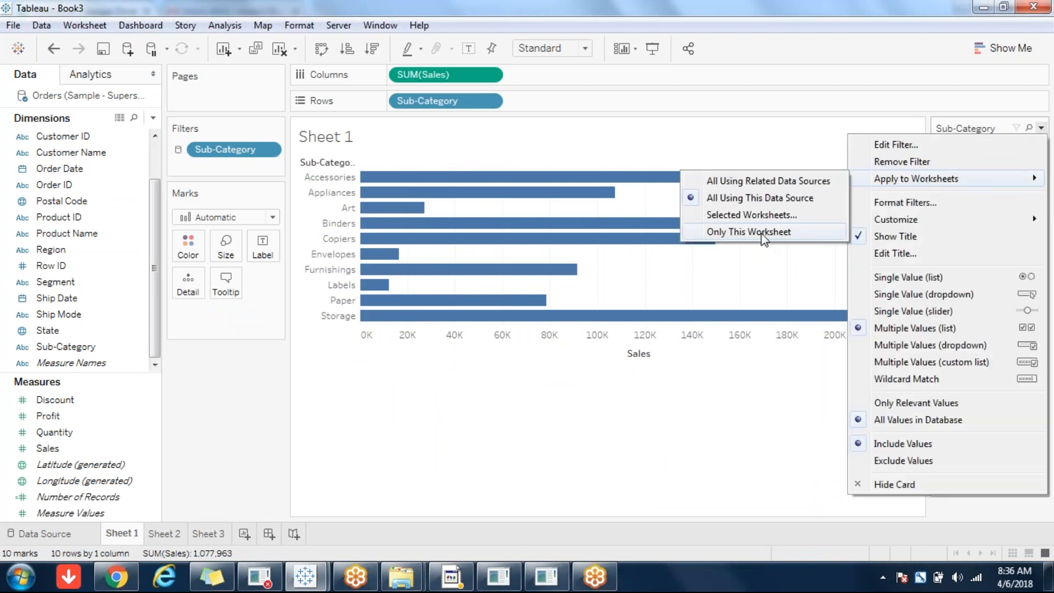
left_click(762, 238)
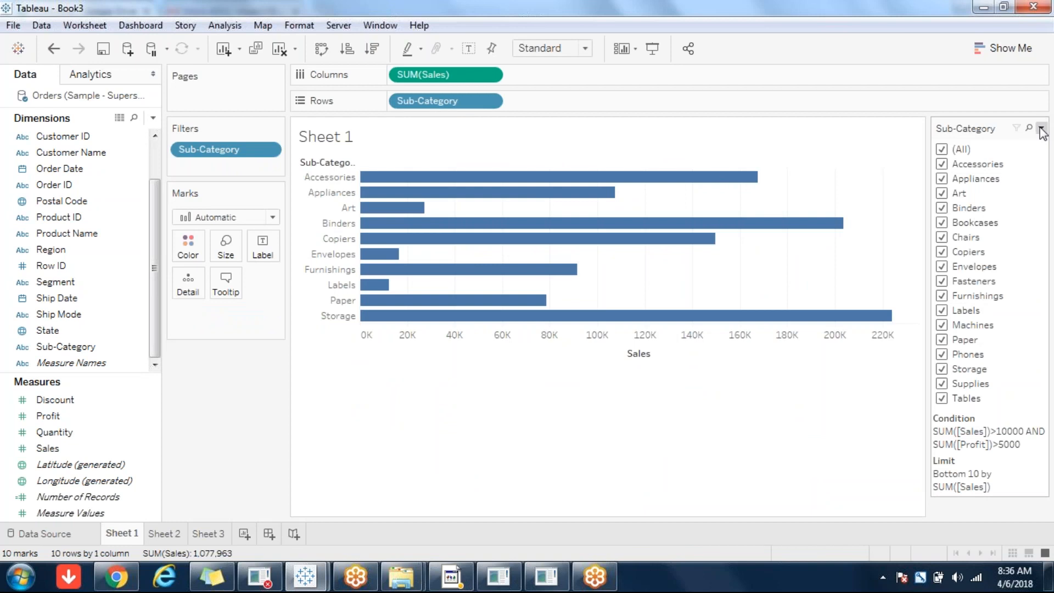
left_click(1040, 127)
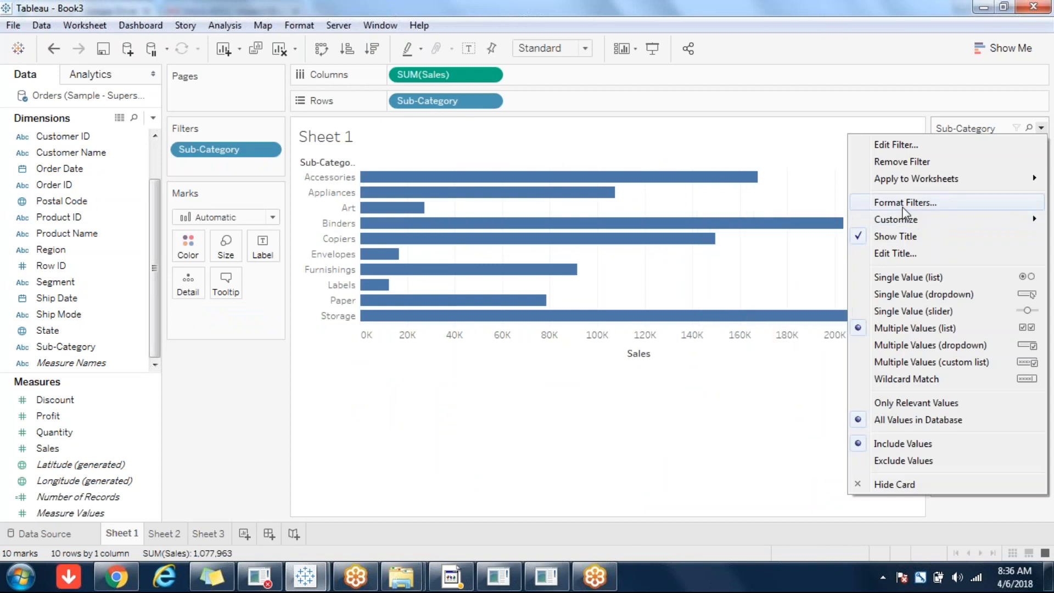
mouse_move(897, 220)
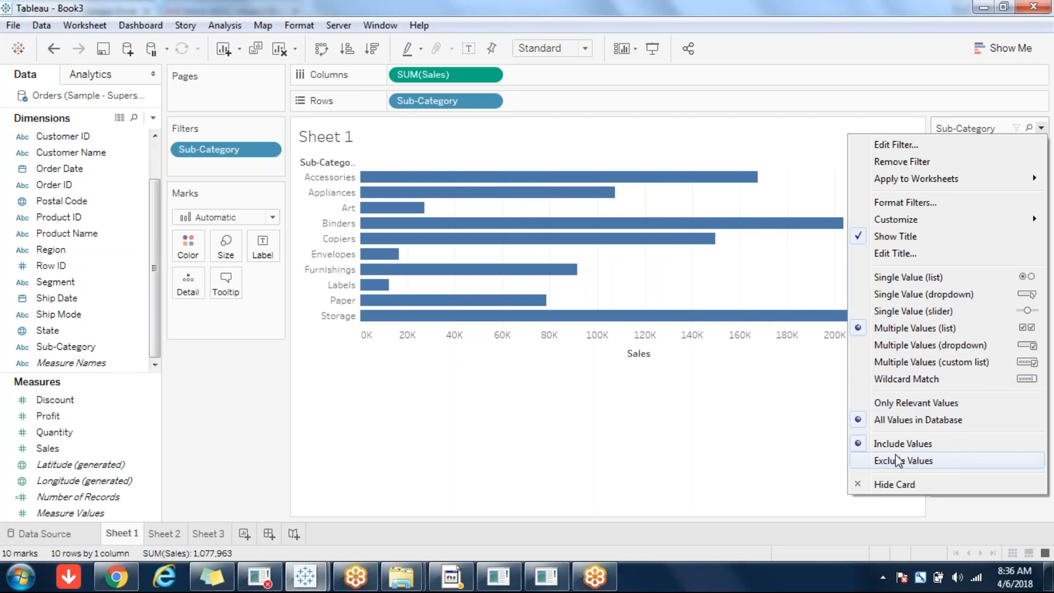
left_click(896, 460)
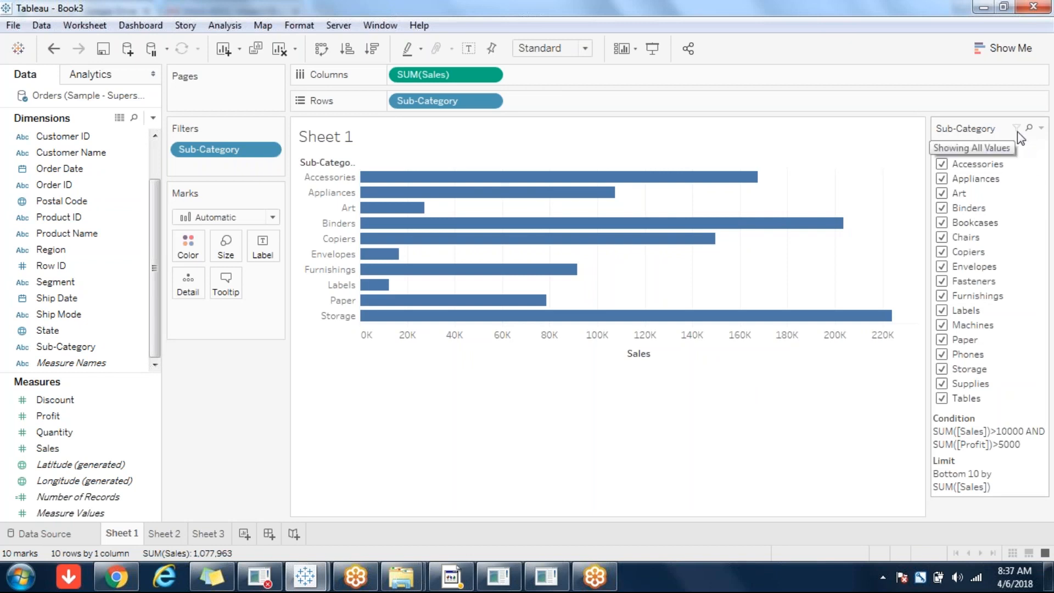
Deselect Appliances, Binders and Bookcases in the Sub-Category filter card and restore all values with its show-all-values control
left_click(941, 178)
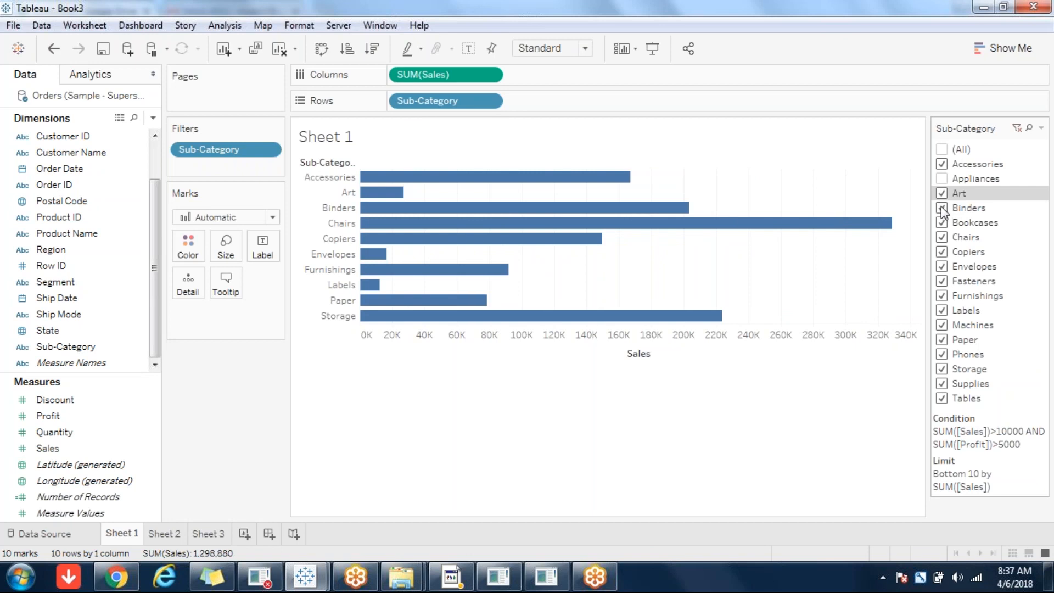
left_click(942, 251)
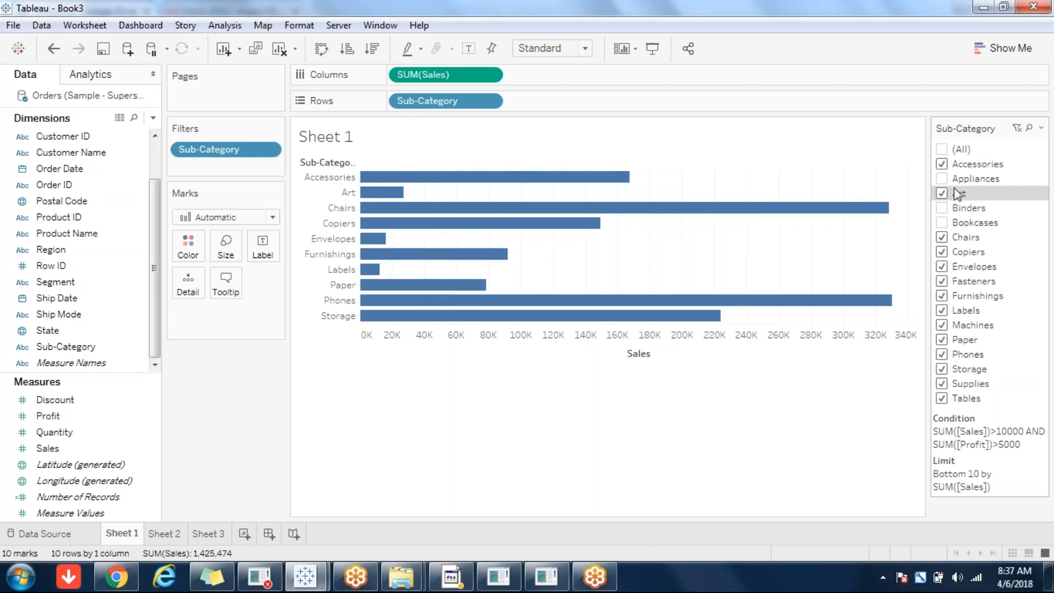
left_click(1018, 129)
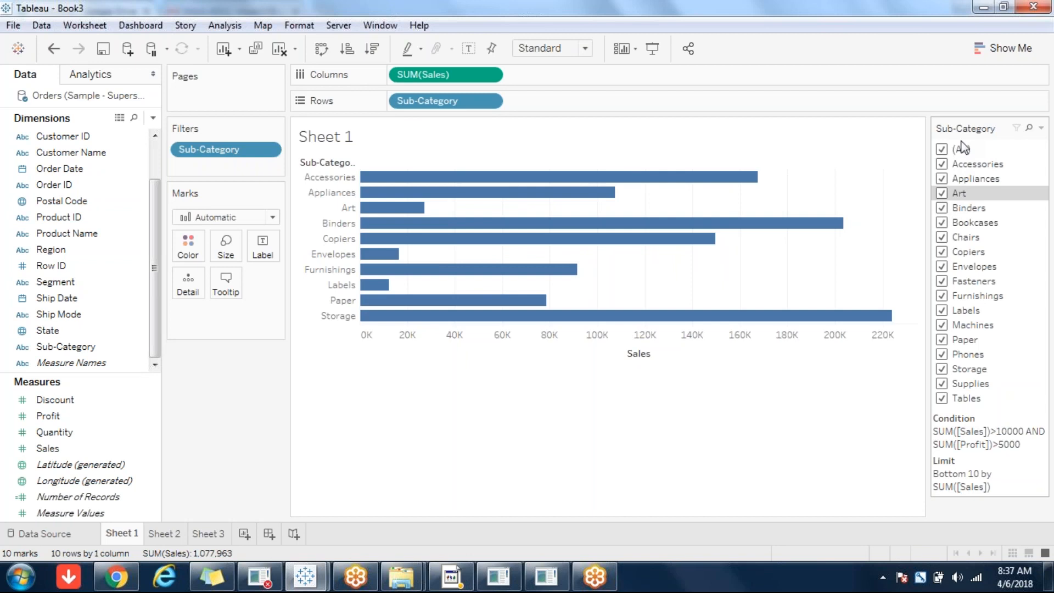
Enable the More/Fewer button on the Sub-Category filter card and use it to switch the list to only relevant values
left_click(1041, 129)
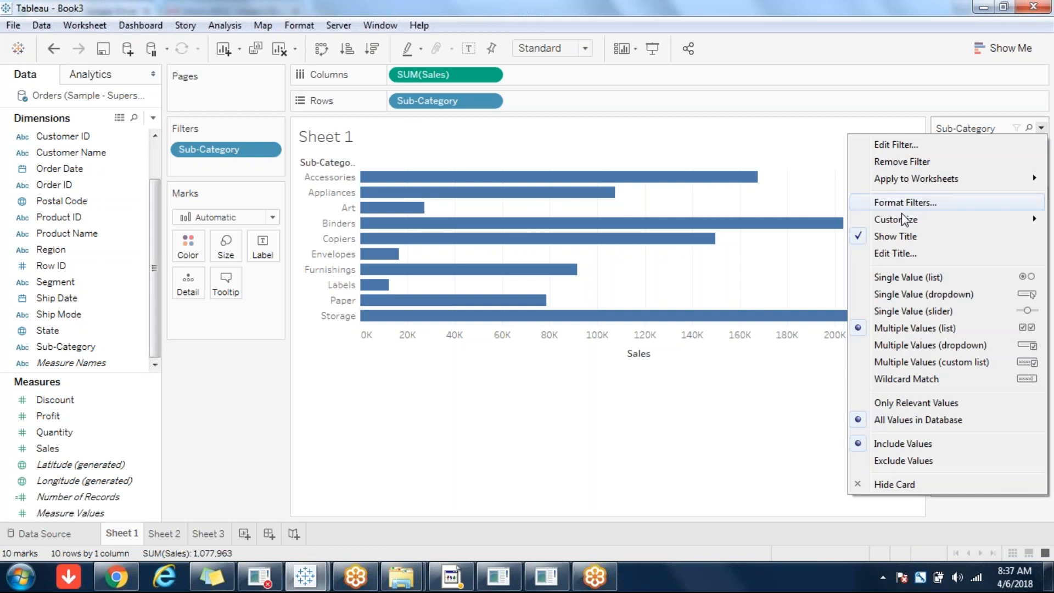
mouse_move(900, 220)
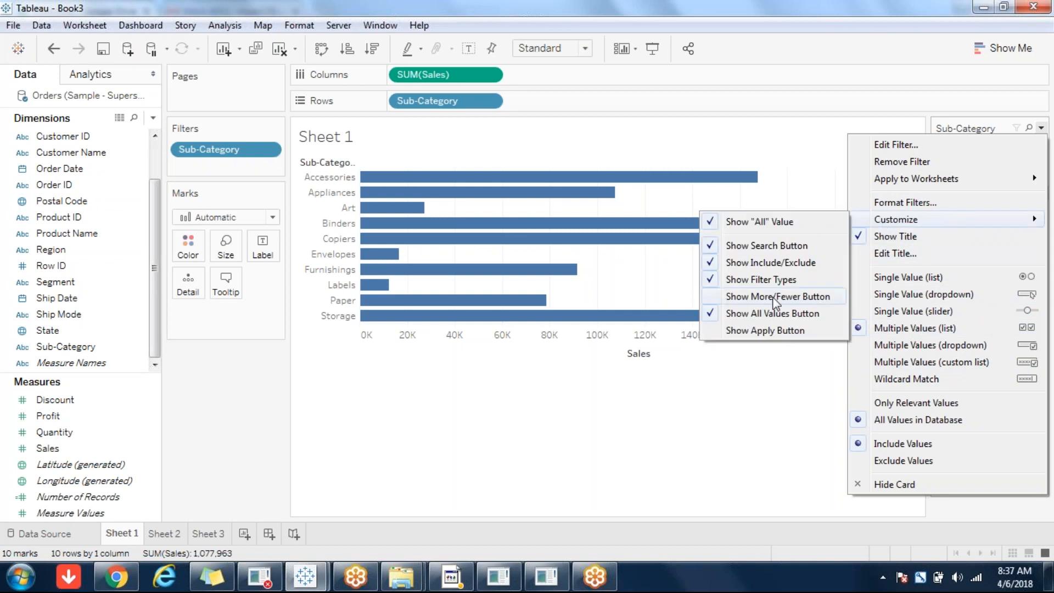
left_click(774, 299)
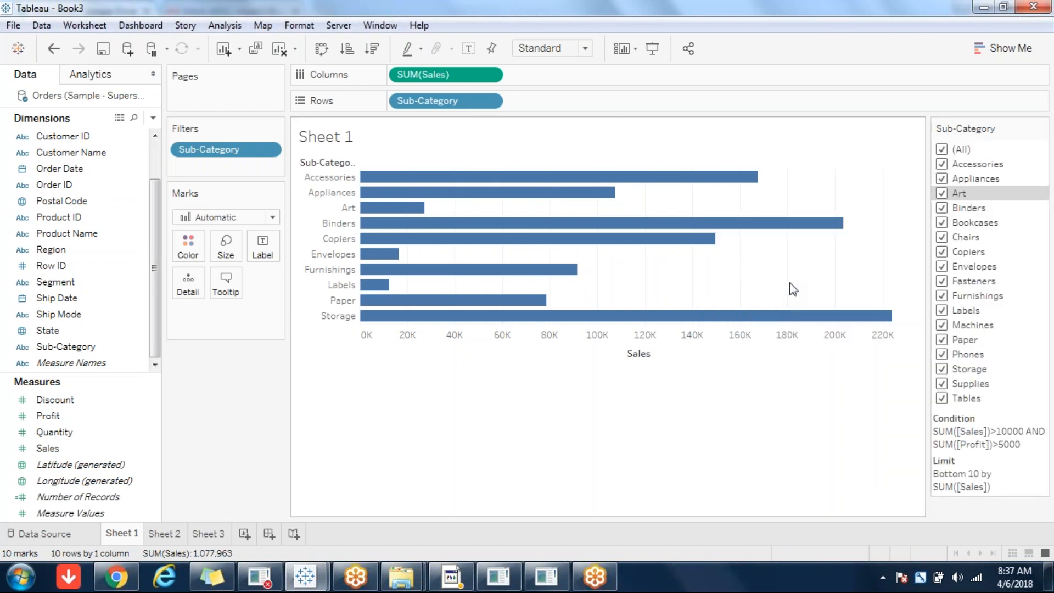
left_click(1030, 129)
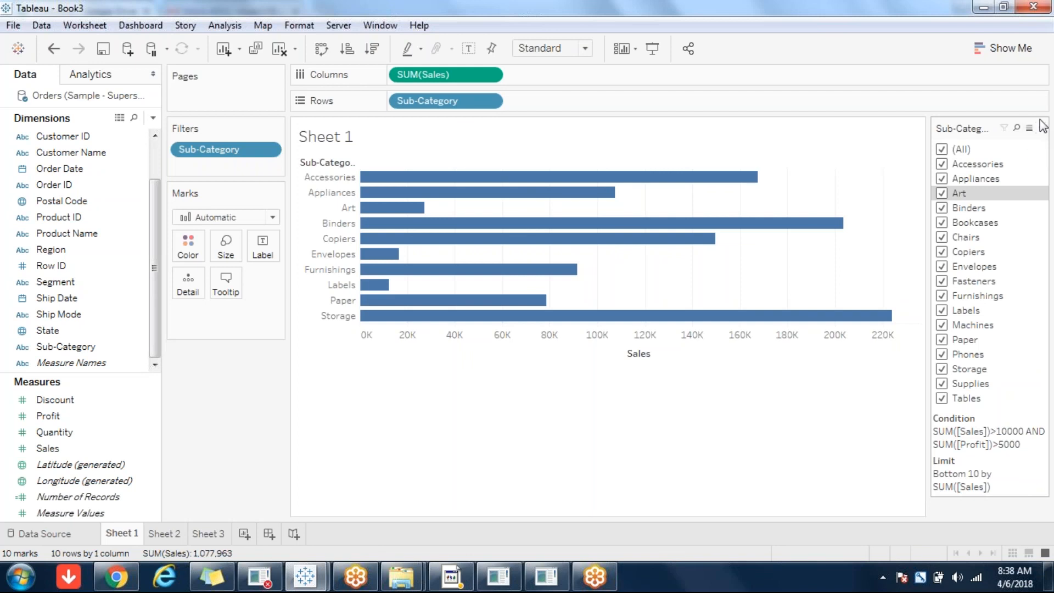
Review the customization options of the Sub-Category filter card, including the apply button
left_click(1041, 130)
mouse_move(900, 222)
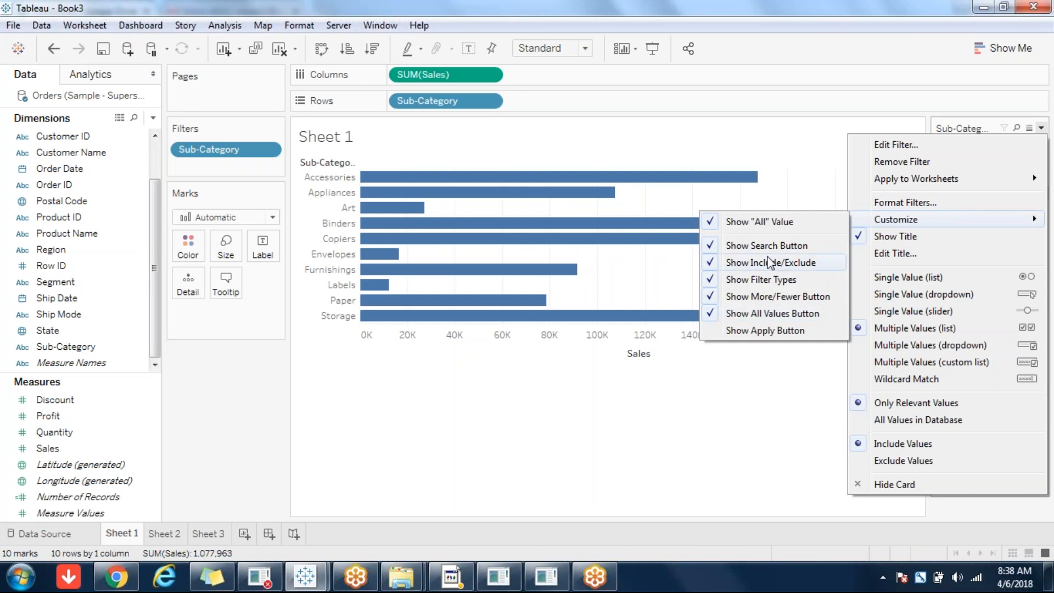
left_click(746, 331)
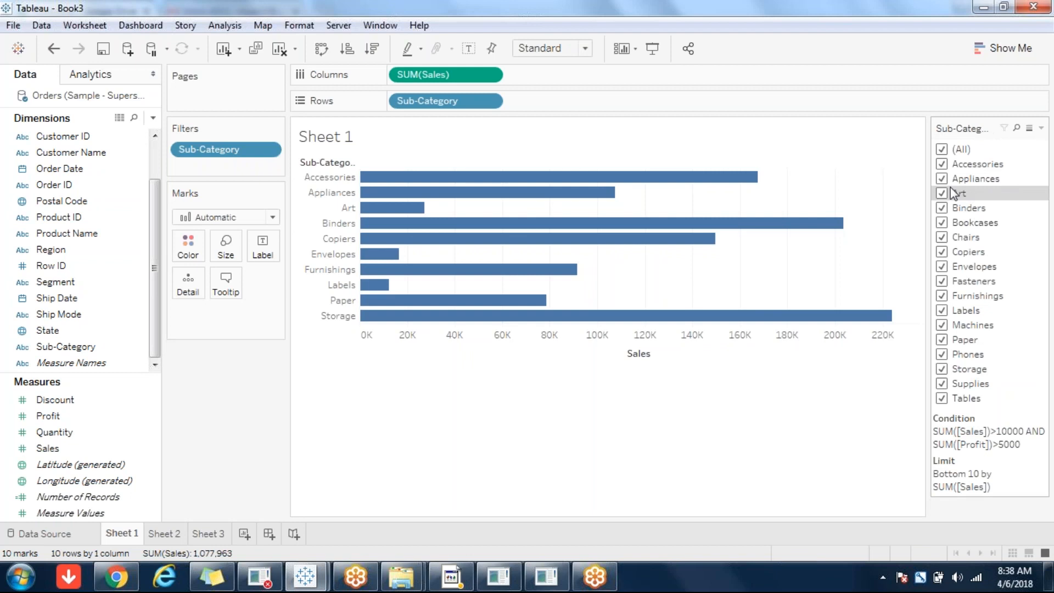
Deselect Appliances, Art, Chairs, Envelopes, Labels and Storage in the Sub-Category filter card, keeping Paper selected
left_click(941, 178)
left_click(942, 193)
left_click(941, 237)
left_click(944, 309)
left_click(941, 339)
left_click(941, 340)
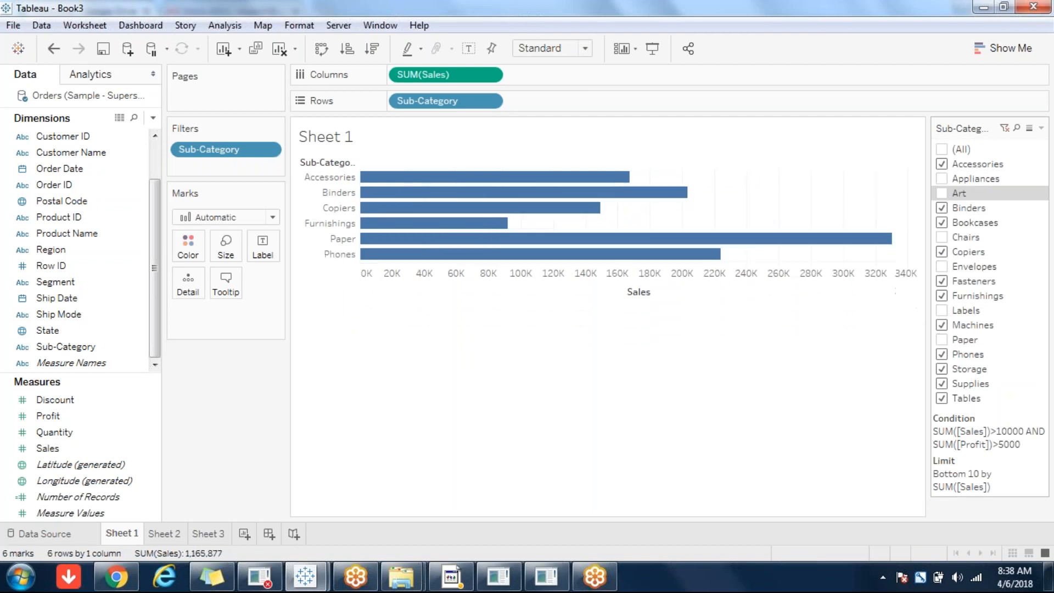
left_click(942, 369)
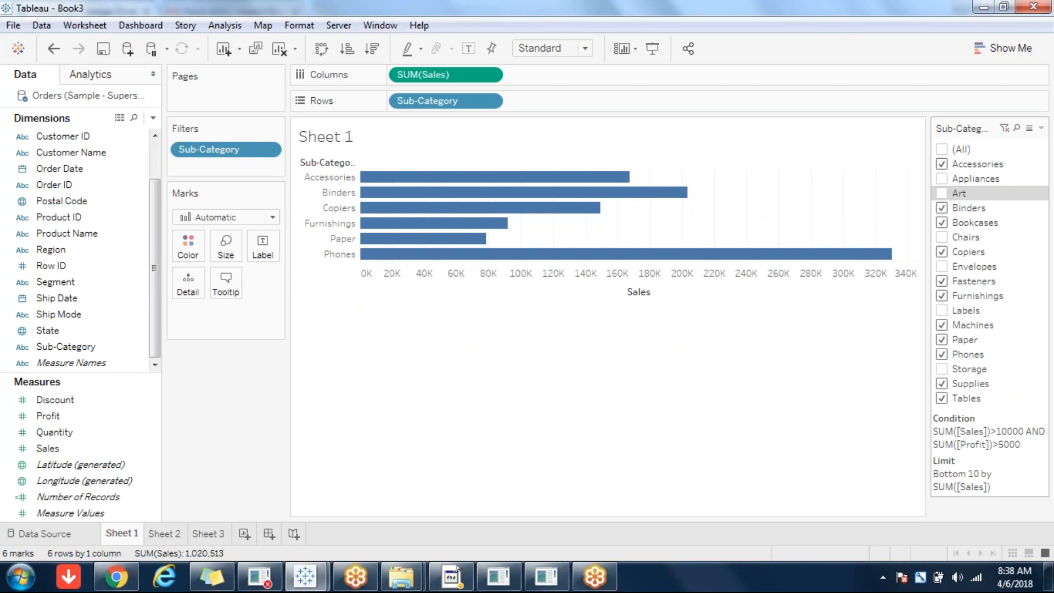
Show the Apply button on the Sub-Category filter card, add Appliances, Art, Chairs and Envelopes to the selection, and apply it
left_click(1040, 127)
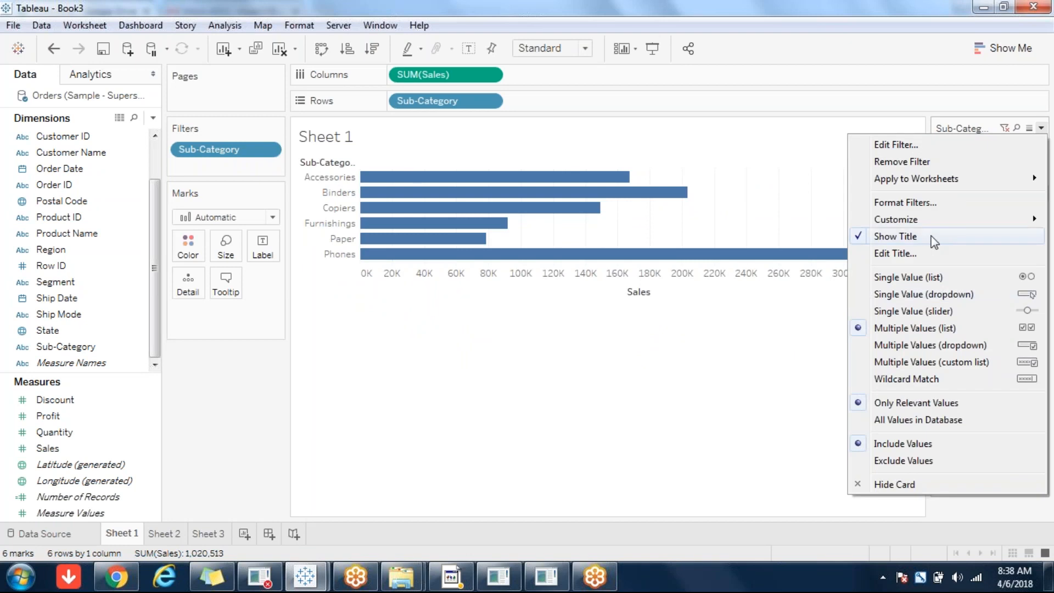
mouse_move(919, 221)
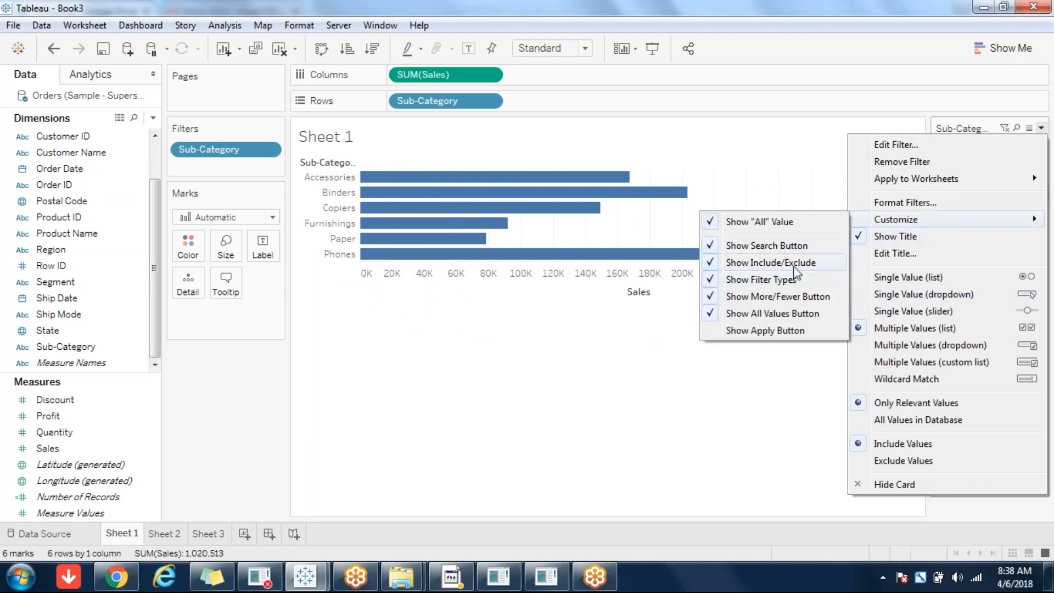
left_click(743, 330)
left_click(942, 267)
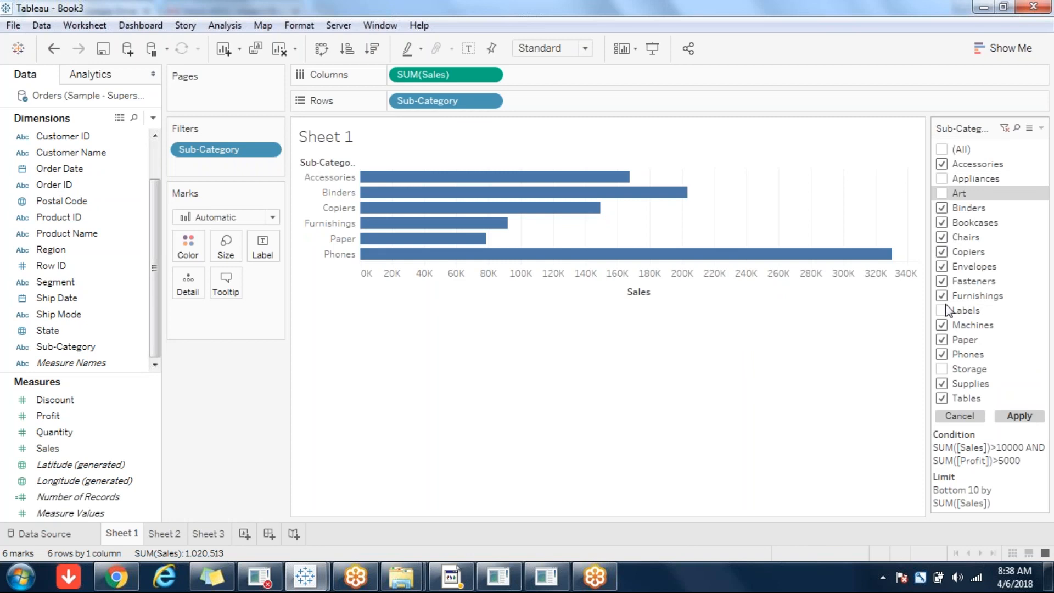
left_click(942, 179)
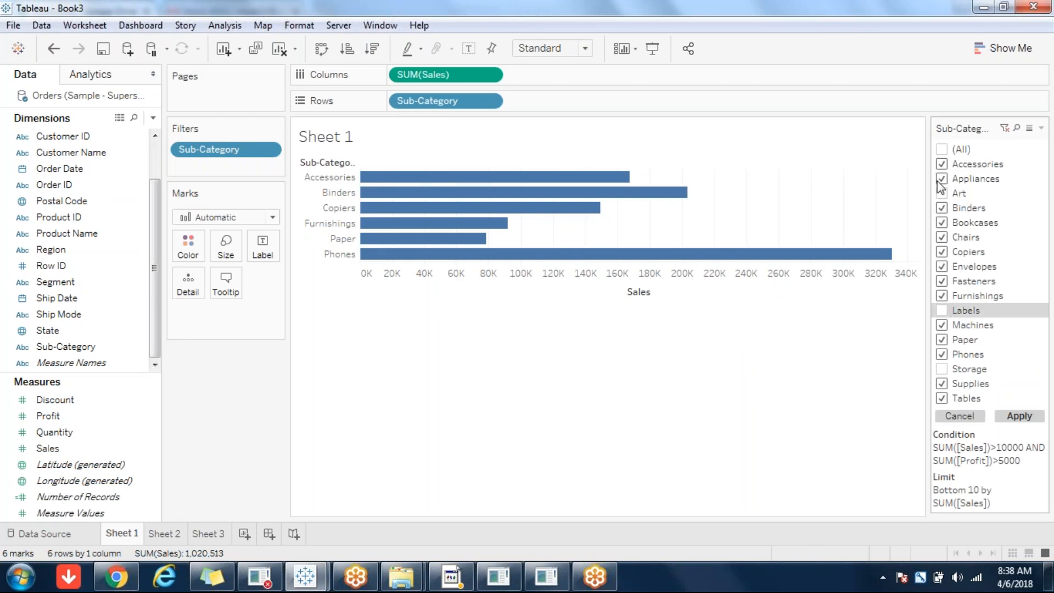
left_click(941, 193)
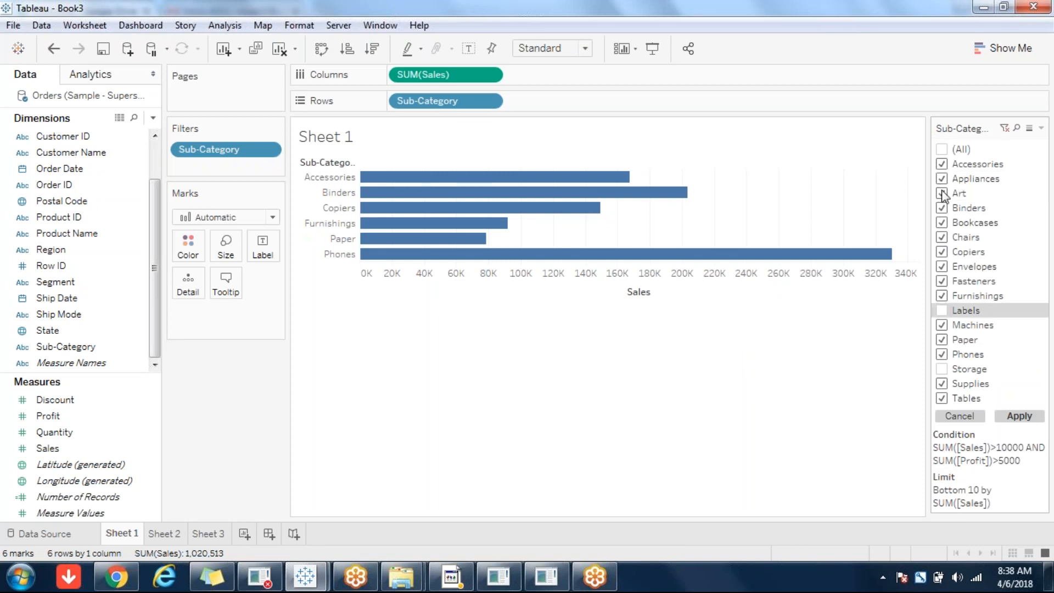
left_click(1021, 419)
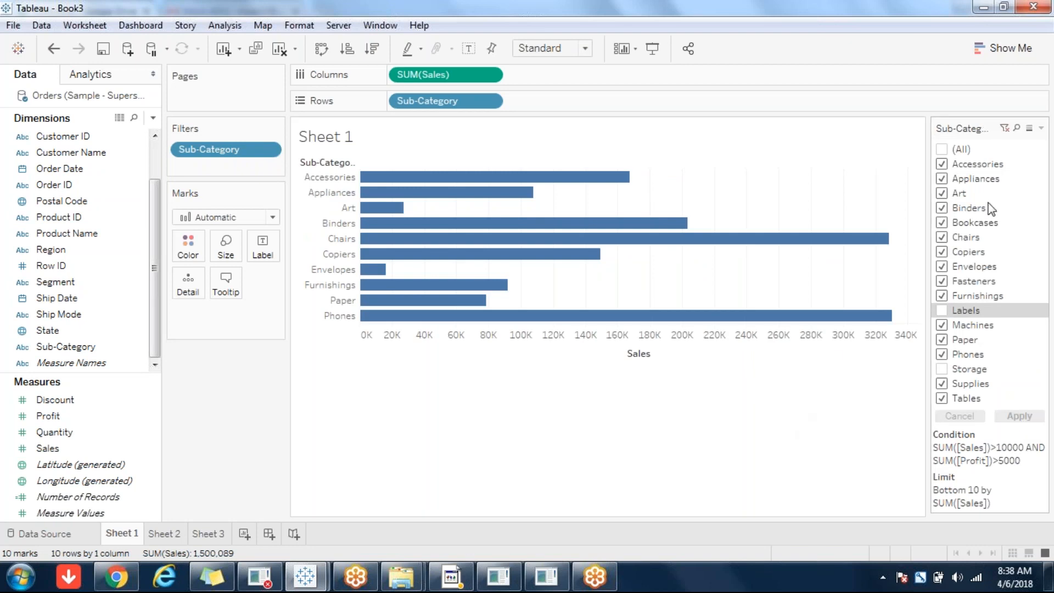
Switch the Sub-Category filter card to a single-value list, choose all values and change the choice to Appliances
left_click(1041, 128)
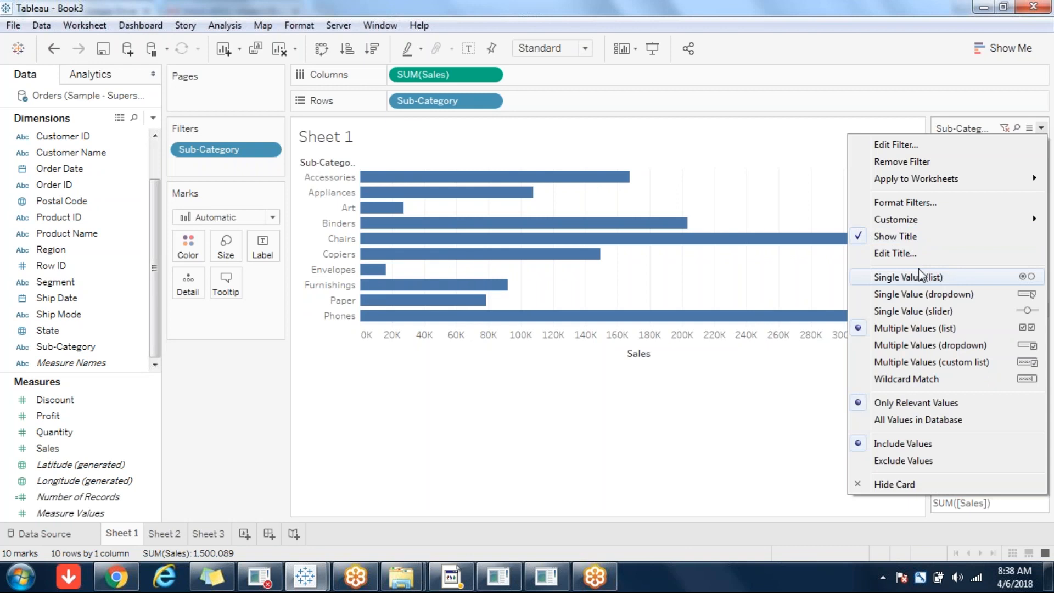
left_click(916, 283)
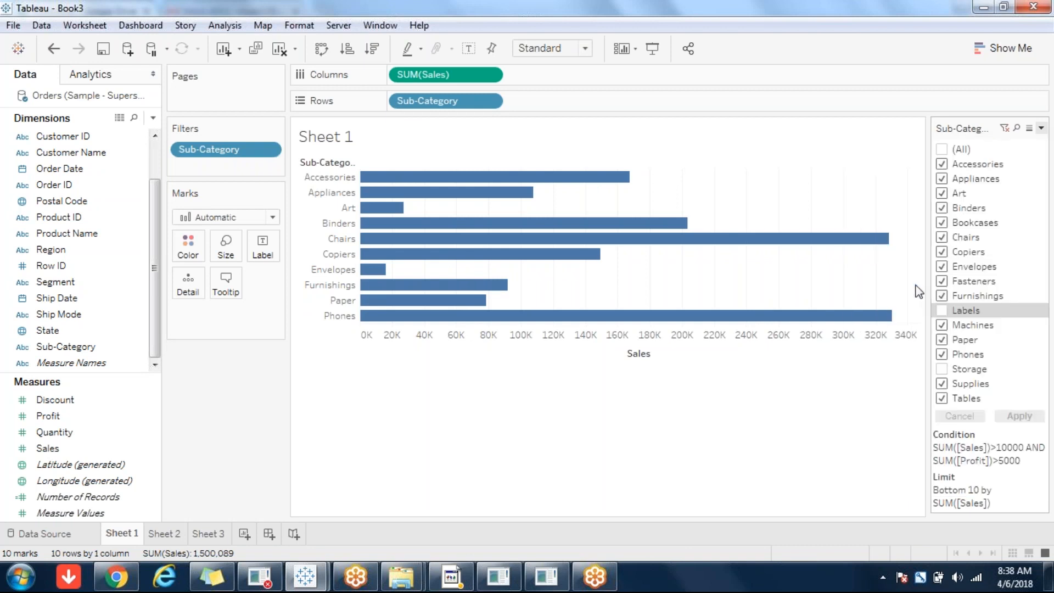
left_click(940, 150)
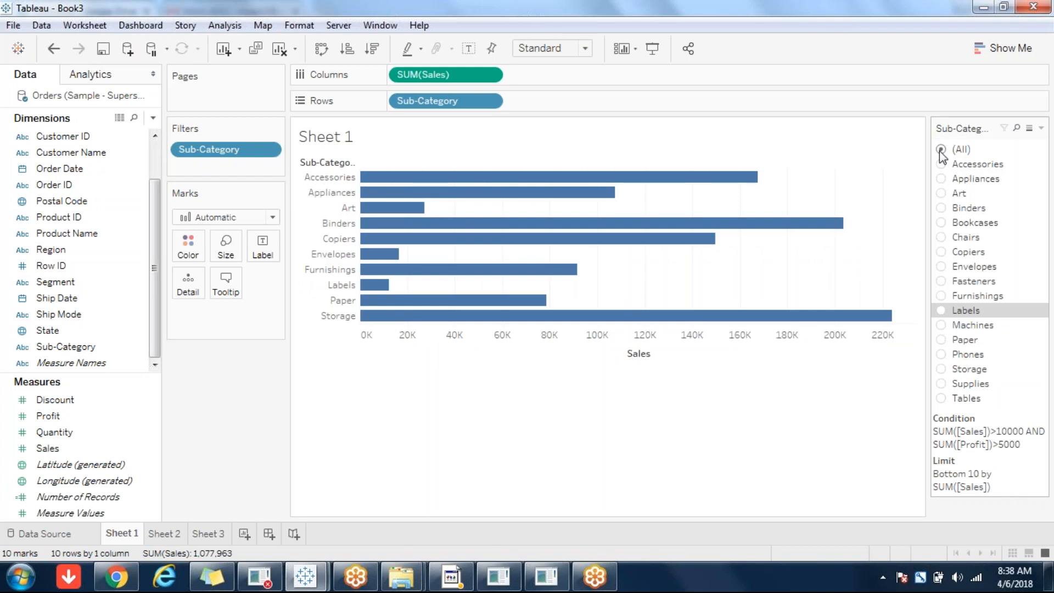
left_click(941, 179)
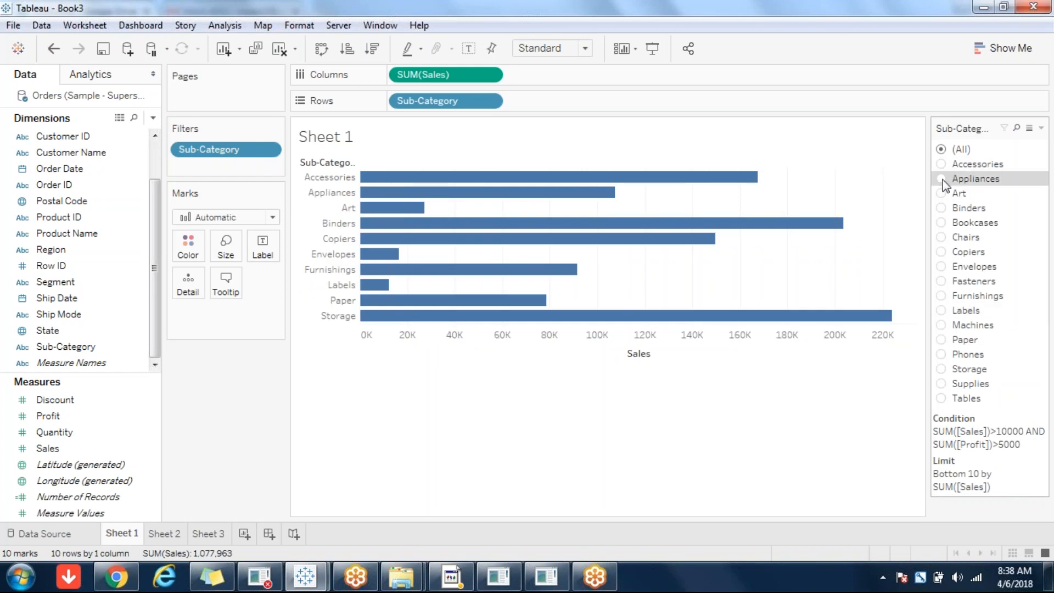
Change the Sub-Category filter card to a single-value dropdown and choose Bookcases
left_click(1041, 129)
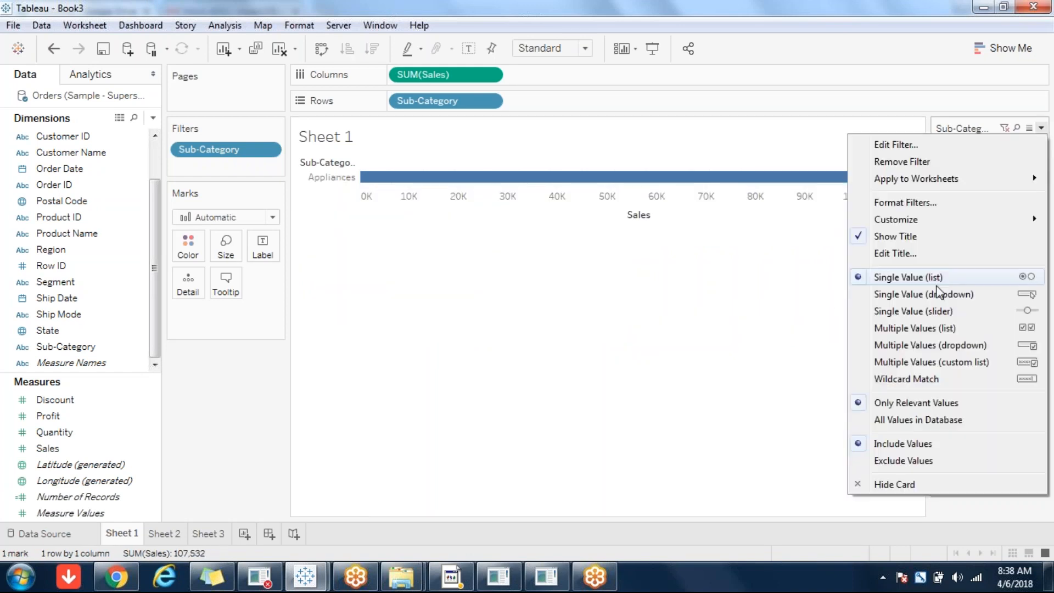
left_click(932, 294)
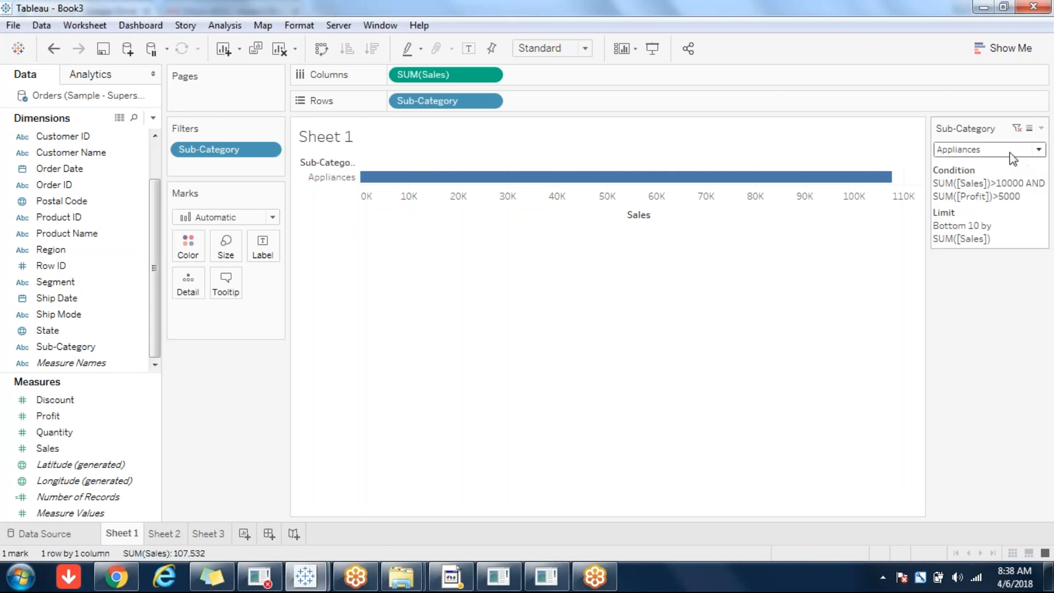
left_click(1010, 153)
left_click(967, 260)
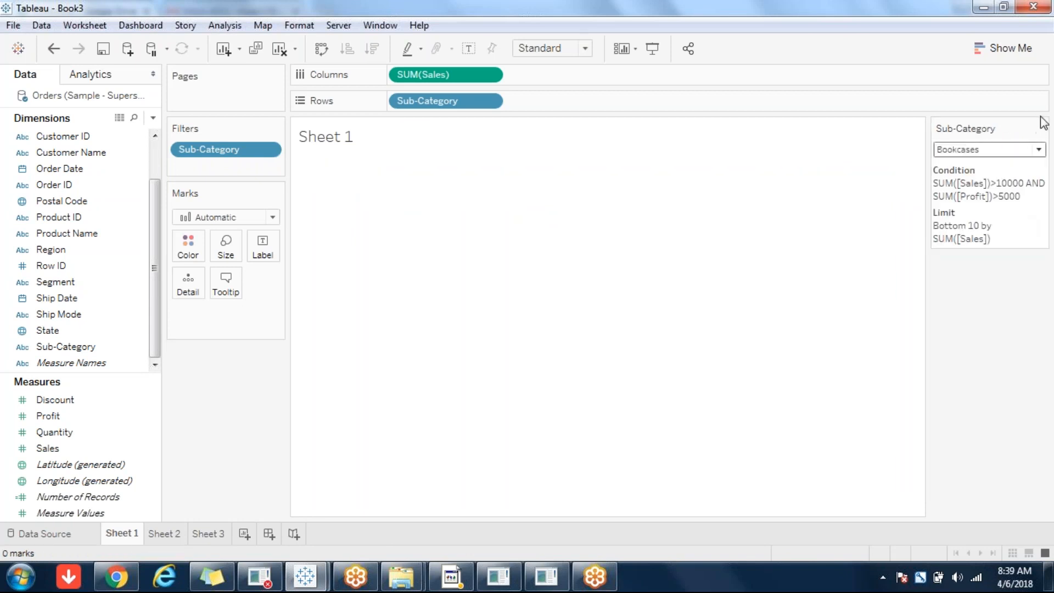
Change the Sub-Category filter card to a single-value slider and step through the values to Envelopes
left_click(1042, 129)
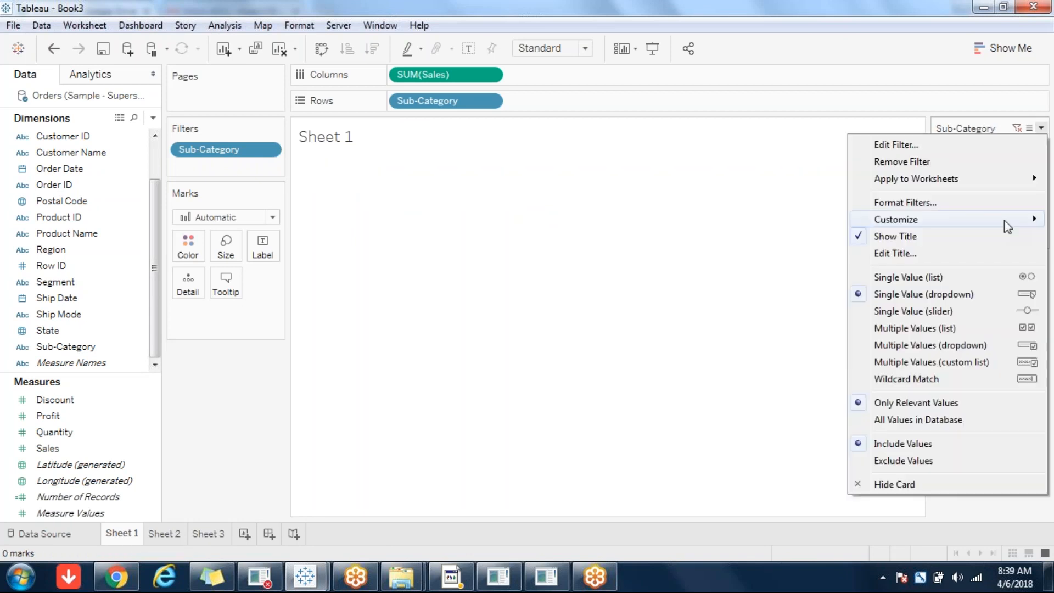
left_click(933, 309)
left_click(1038, 167)
left_click(1038, 166)
left_click(1038, 166)
left_click(1025, 166)
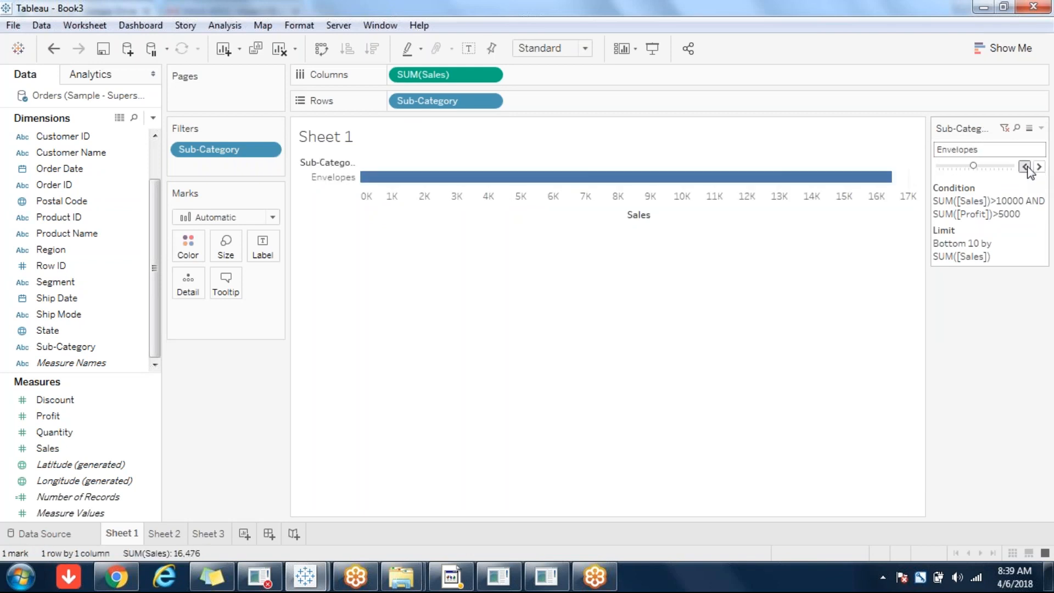
Change the filter card to a multiple-values list and tick Appliances, Art, Bookcases, Labels, Paper, Phones, Storage and Supplies without applying
left_click(1041, 128)
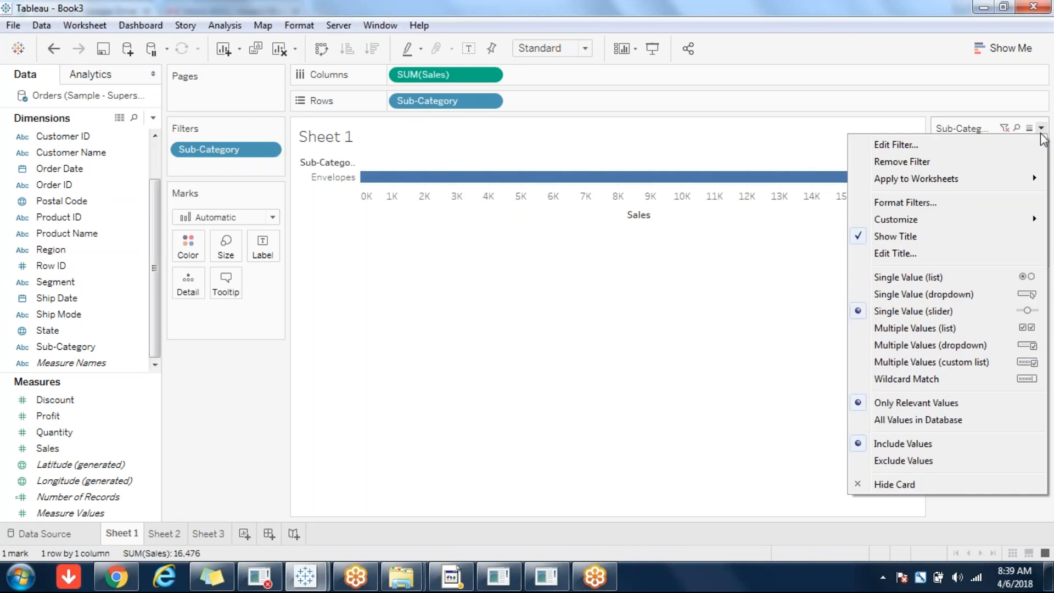
left_click(927, 329)
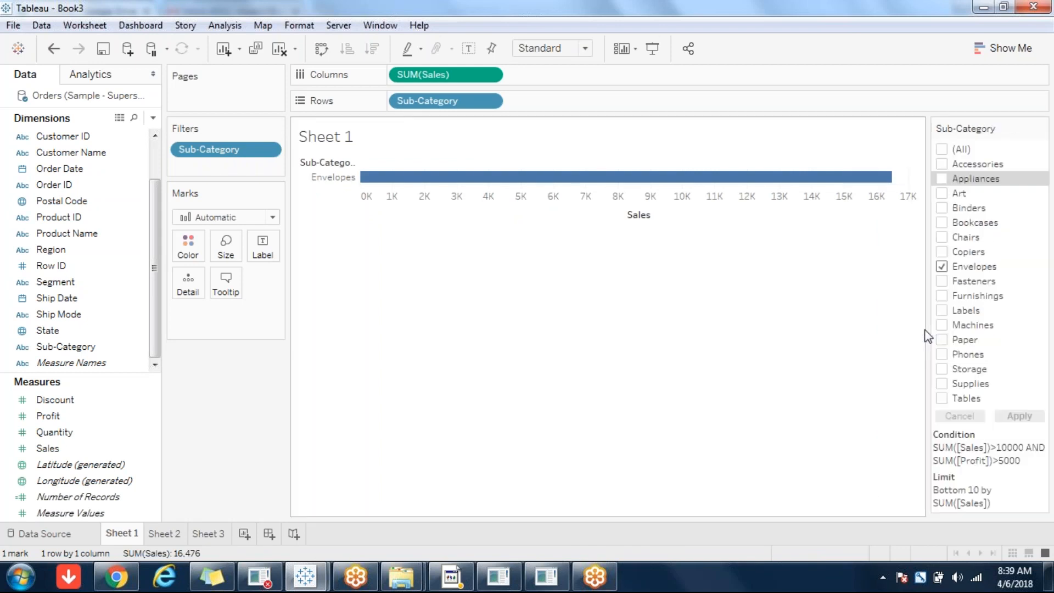
left_click(942, 180)
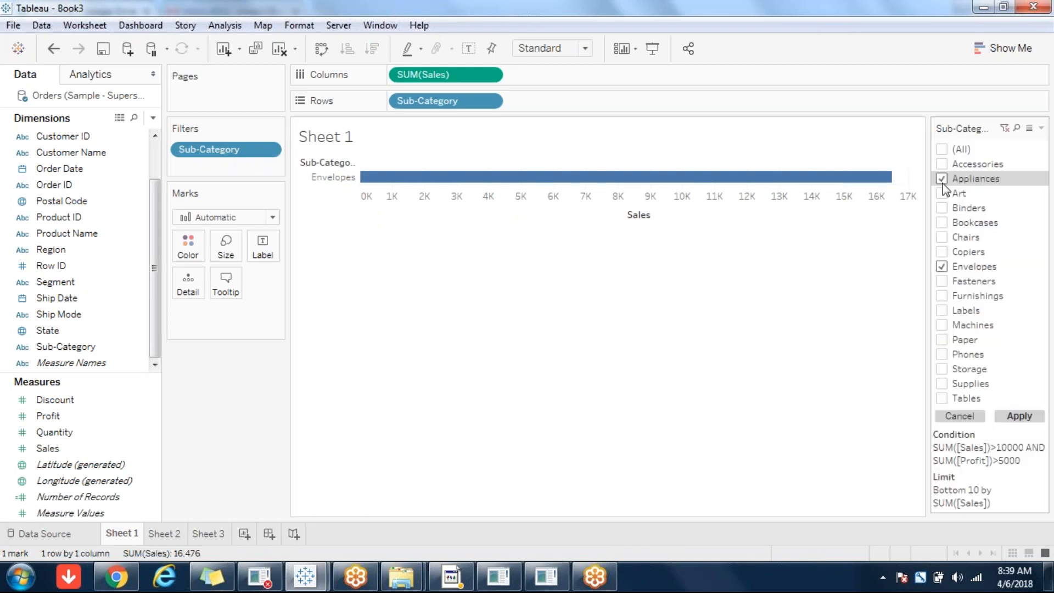
left_click(942, 193)
left_click(942, 223)
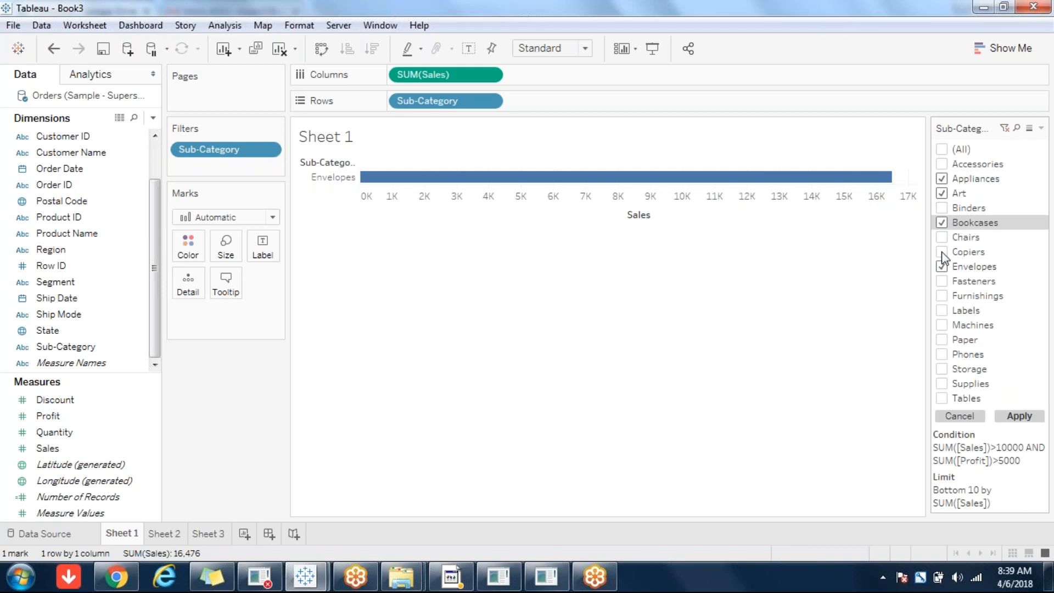
left_click(943, 311)
left_click(941, 340)
left_click(942, 355)
left_click(940, 370)
left_click(940, 382)
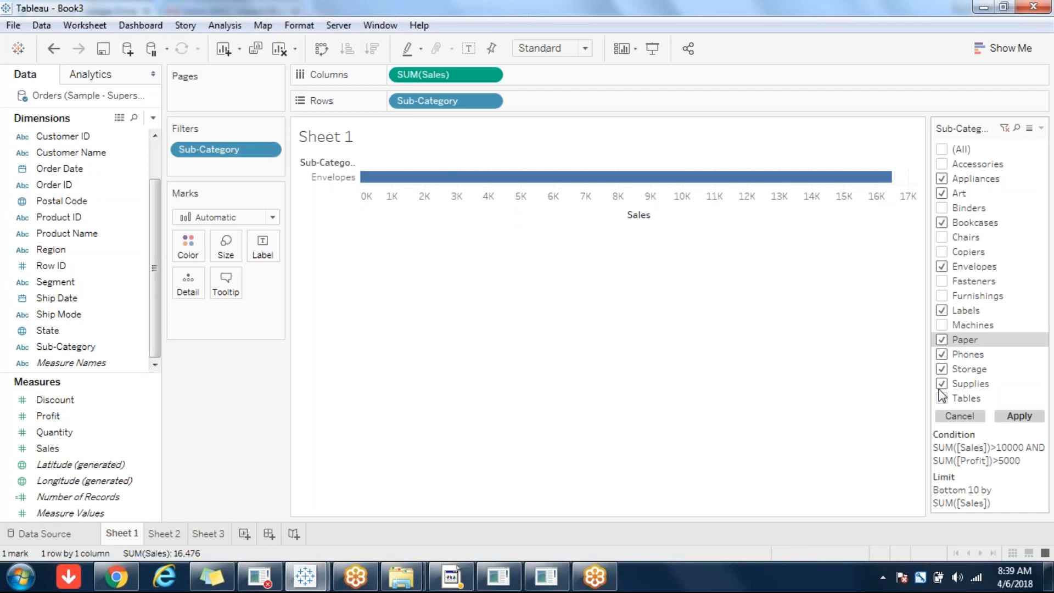
Change the Sub-Category filter card to a multiple-values dropdown, view its value list, and switch the card to a custom list
left_click(1041, 130)
left_click(938, 349)
left_click(1019, 151)
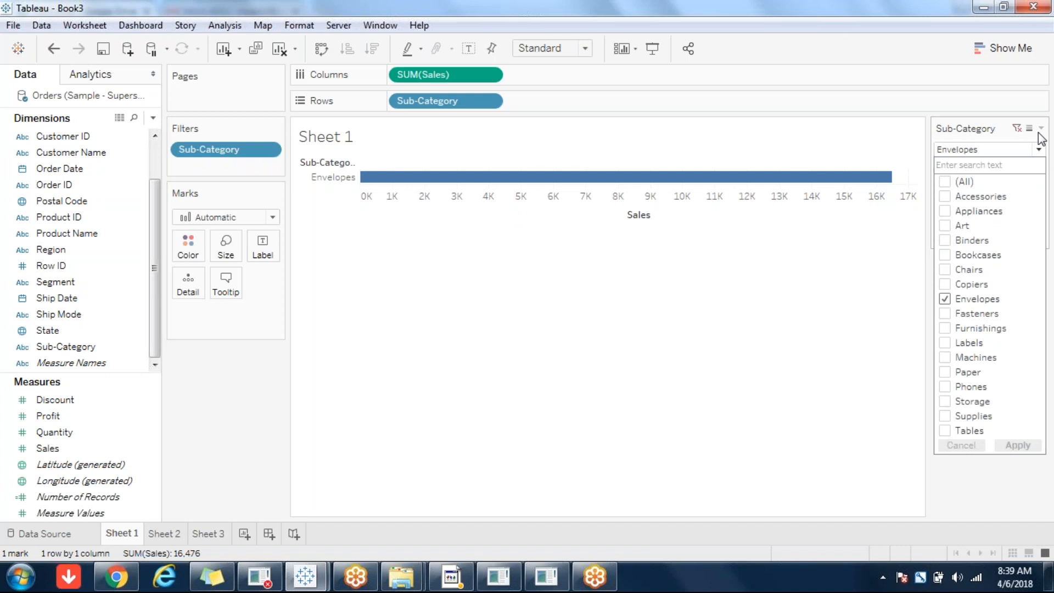
left_click(1040, 129)
left_click(1040, 129)
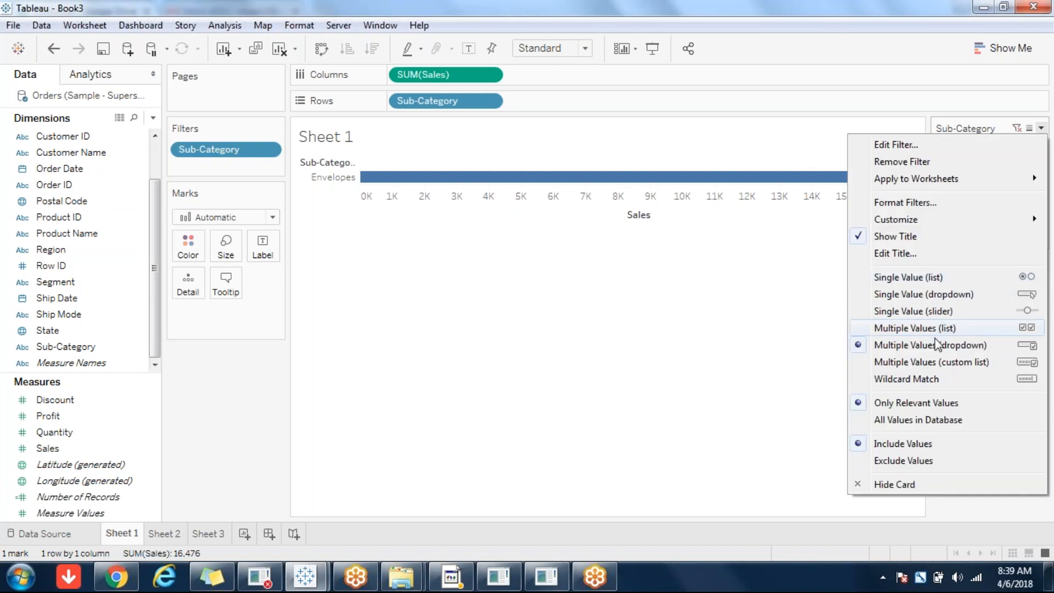
left_click(922, 363)
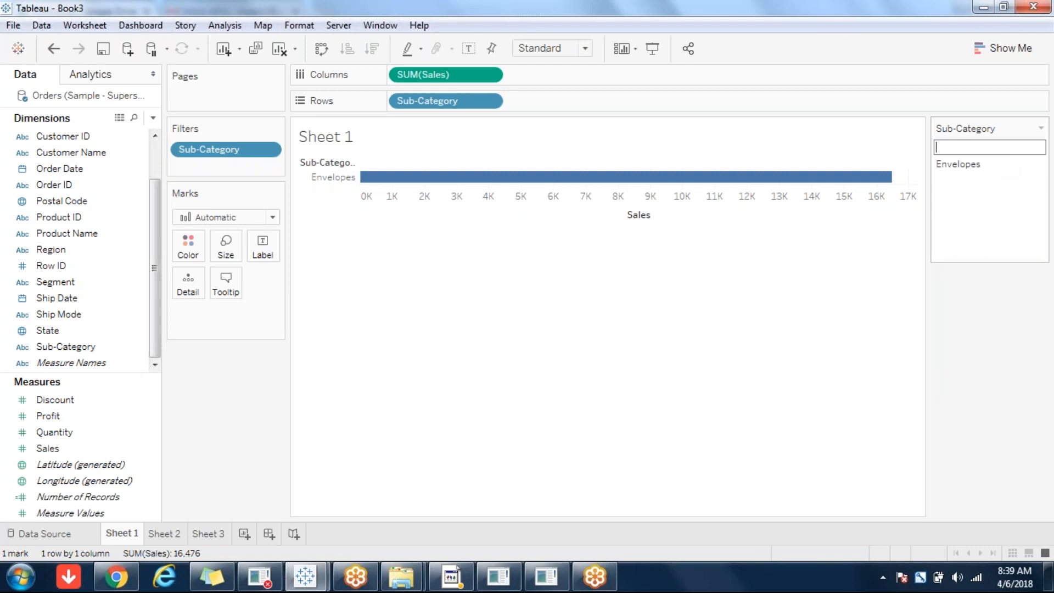
Switch the Sub-Category filter card to wildcard match, filter by "es", and base it on all values in the database
left_click(1040, 128)
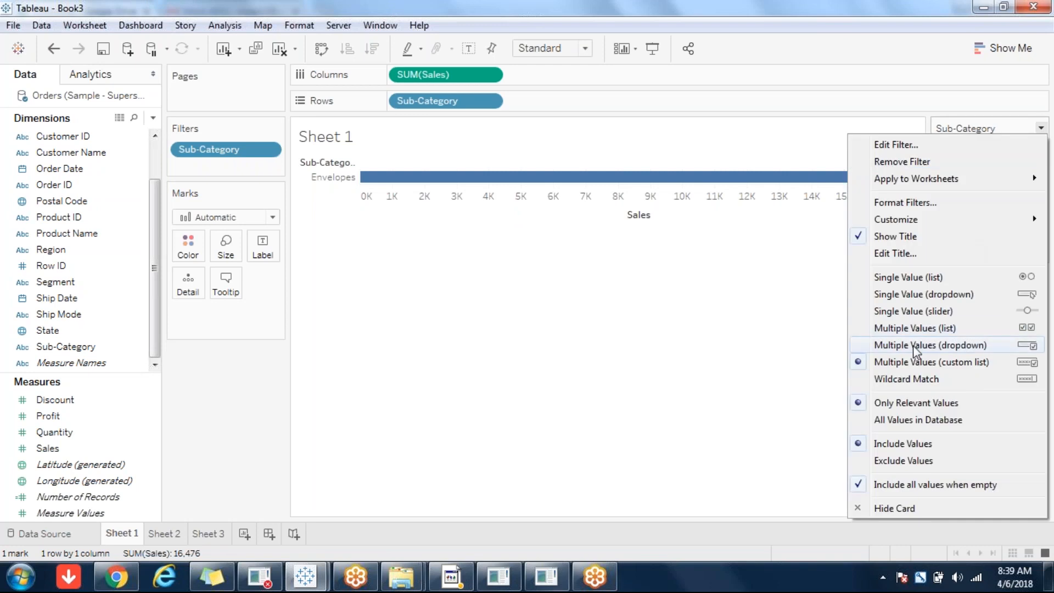
left_click(903, 379)
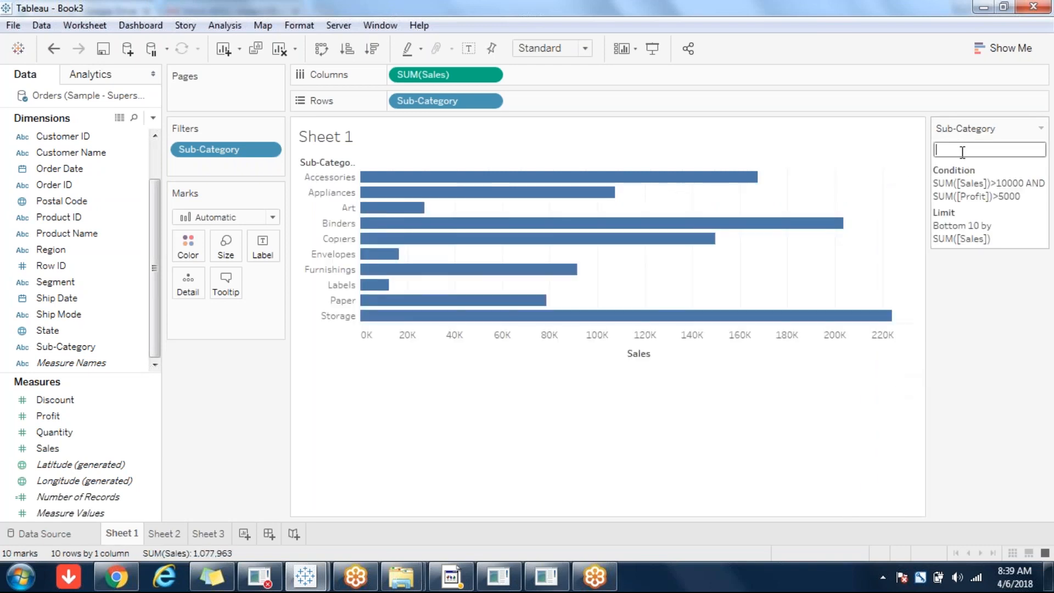
type("es")
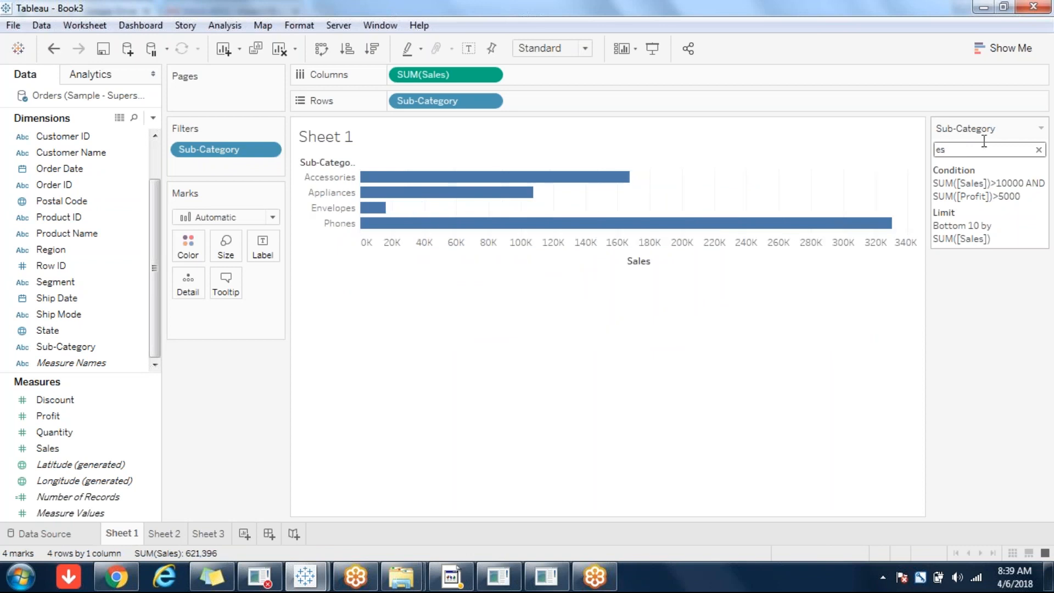
left_click(1040, 130)
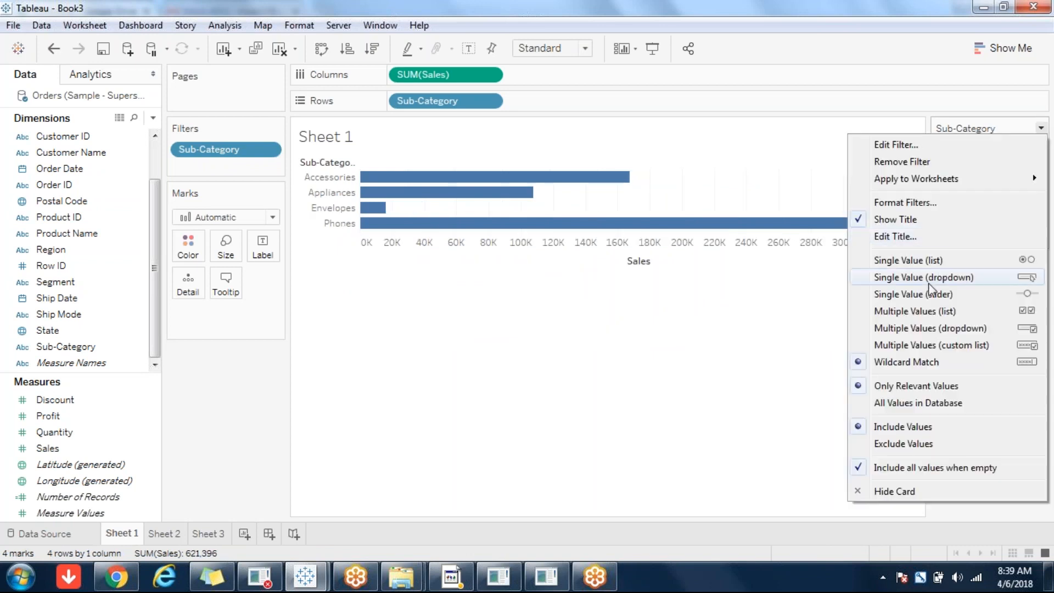
left_click(897, 403)
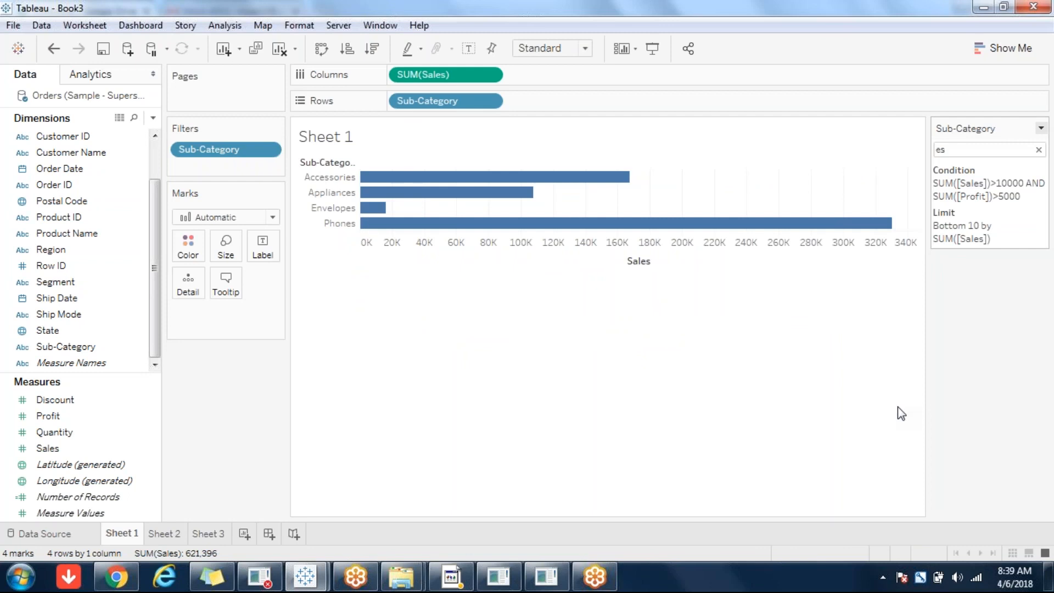
Return the Sub-Category filter card to a multiple-values list and remove the Sub-Category filter from the worksheet
left_click(1040, 129)
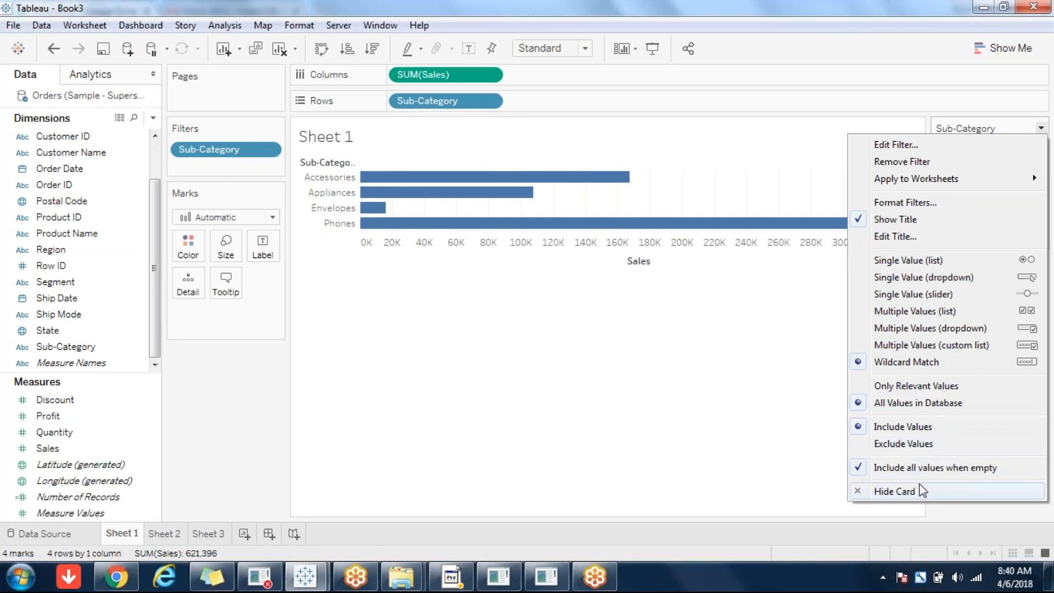
left_click(759, 449)
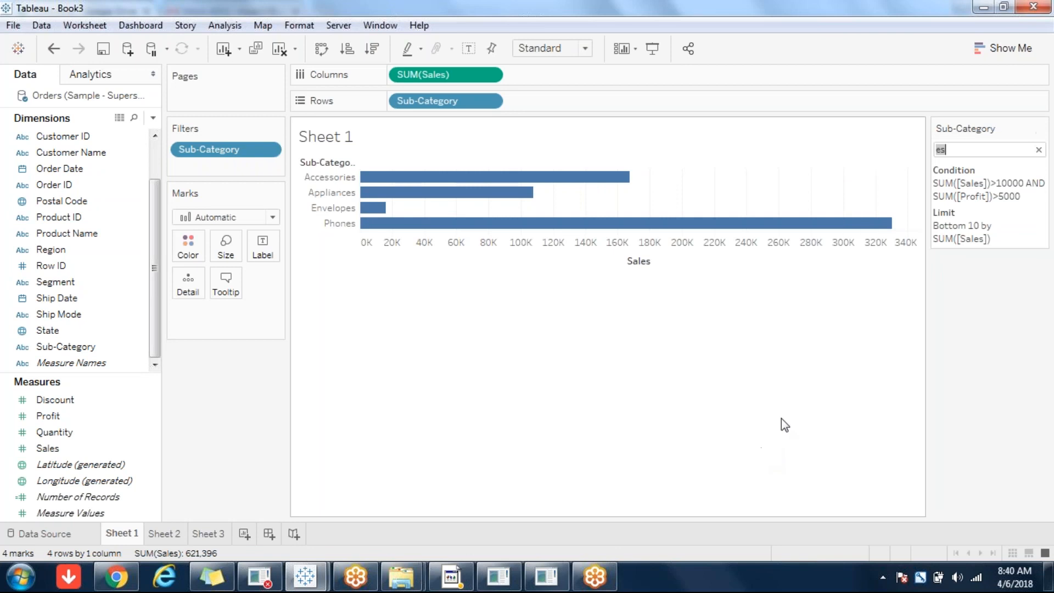
left_click(1041, 128)
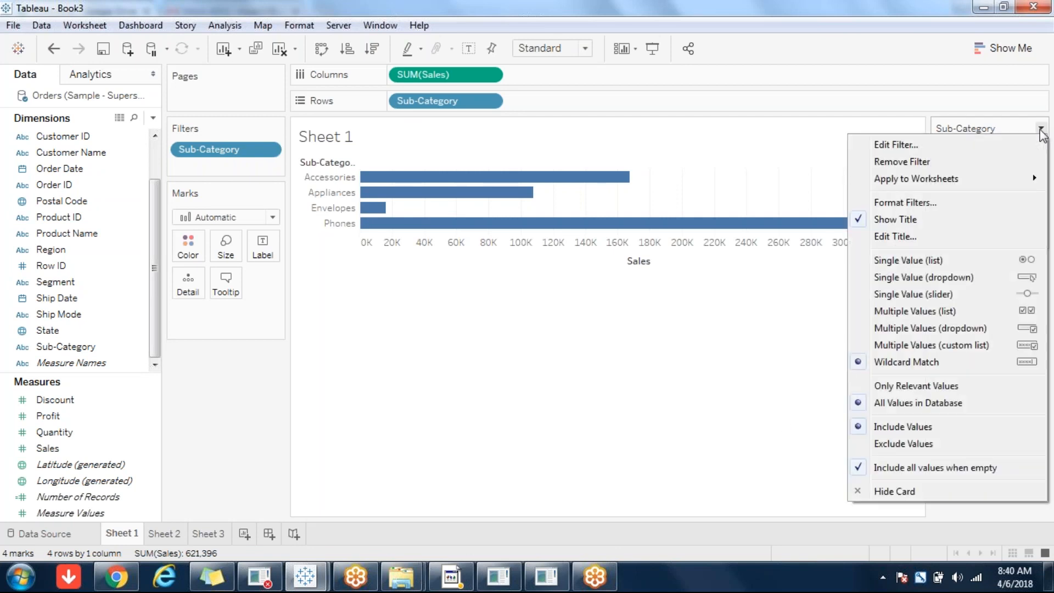
left_click(725, 354)
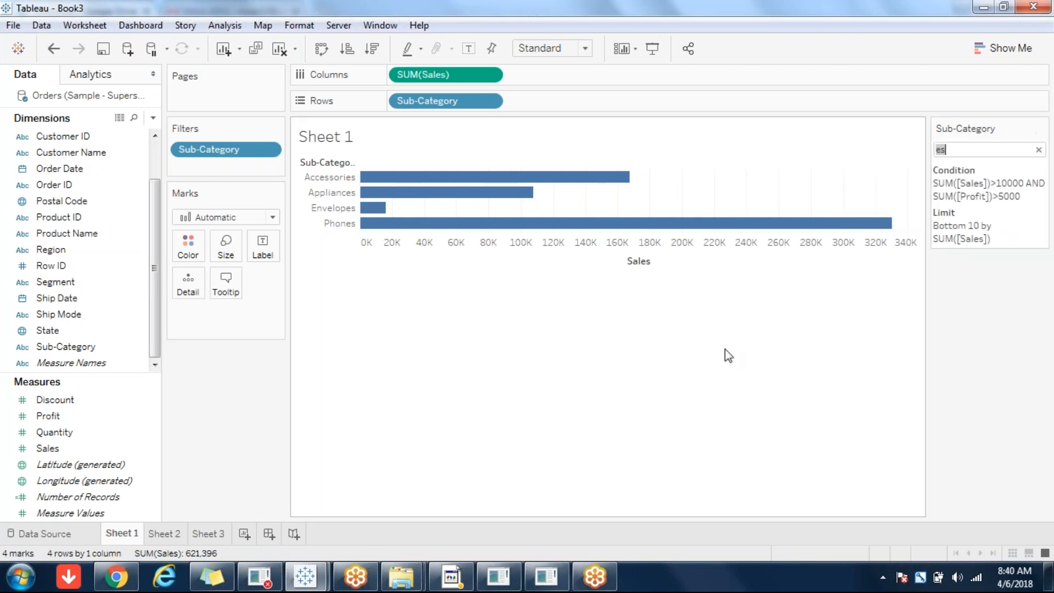
left_click(1040, 128)
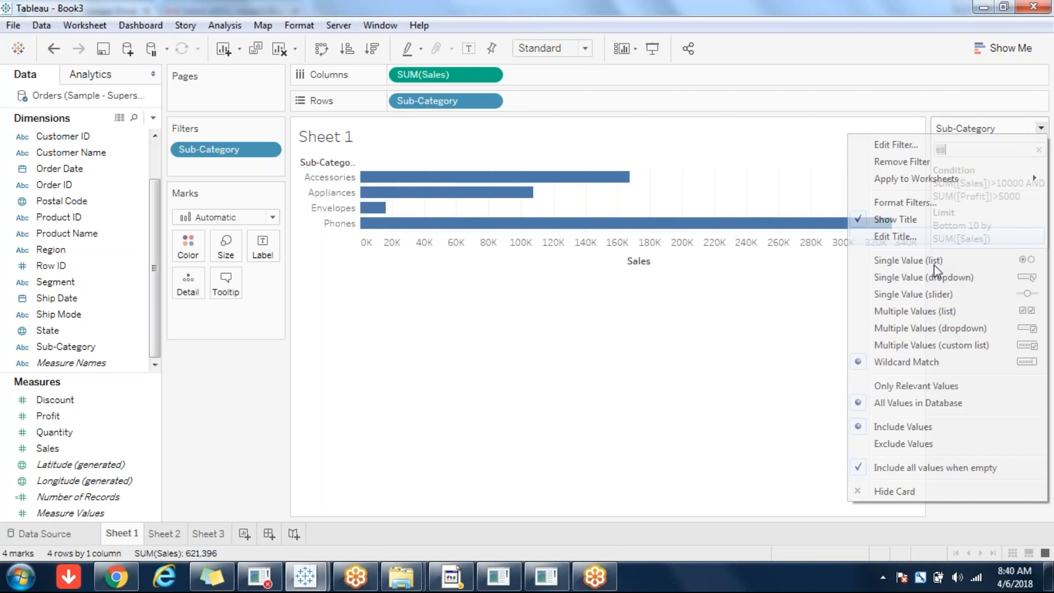
left_click(921, 313)
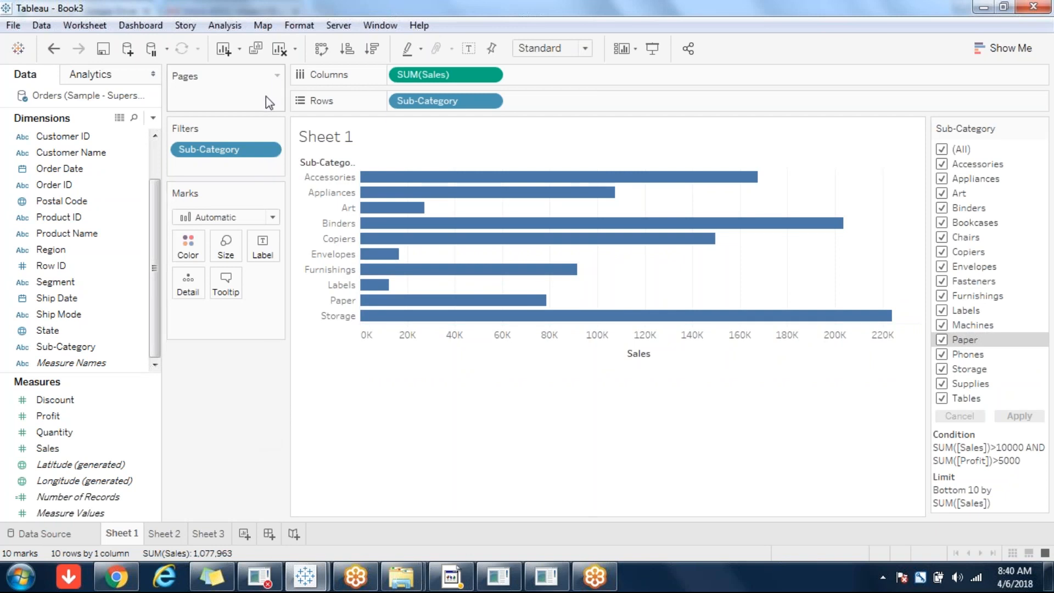
left_click_drag(209, 157, 242, 431)
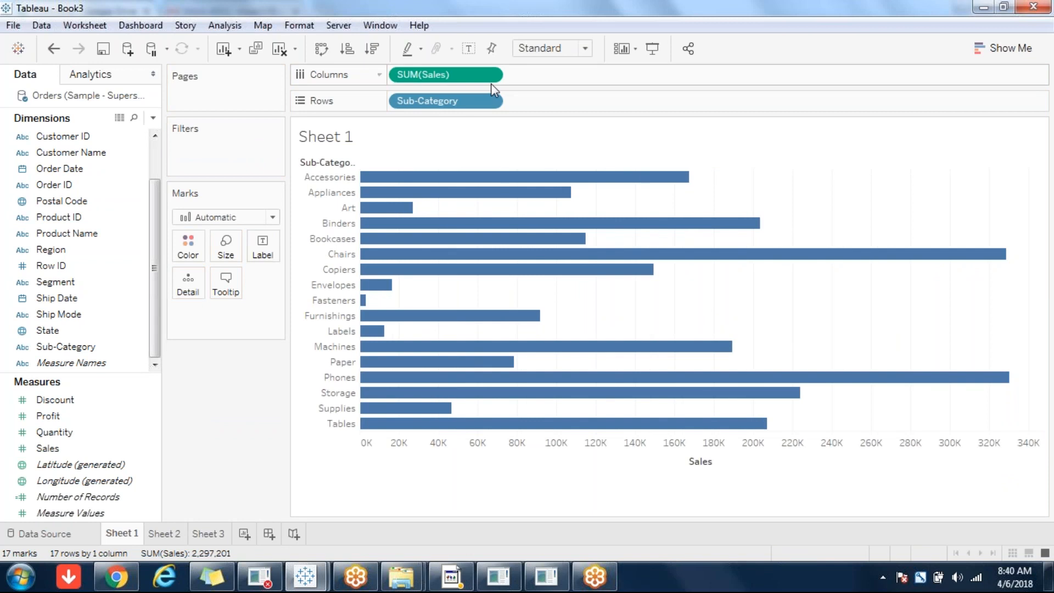
Add a range-of-values filter for SUM(Sales) over the full range, after viewing the At least, At most and Special filter types
left_click(489, 76)
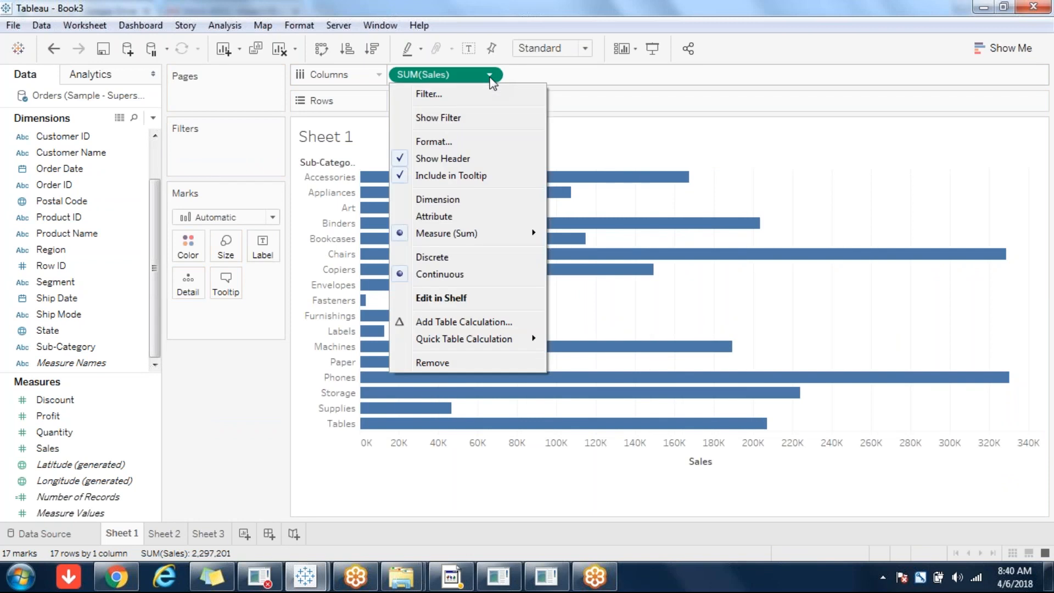
left_click(458, 93)
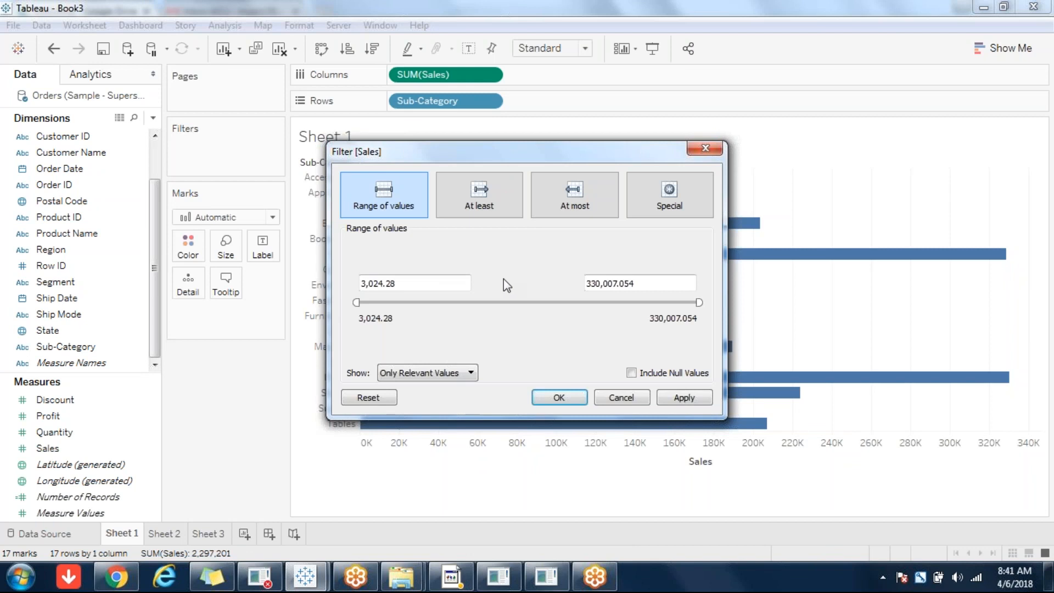
left_click(492, 193)
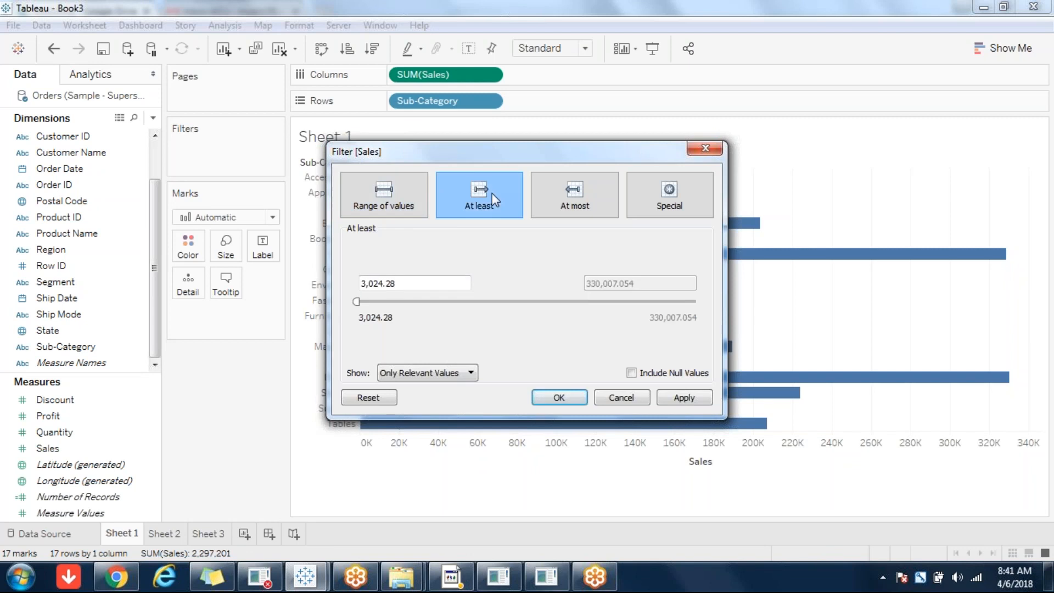
left_click(576, 196)
left_click(669, 193)
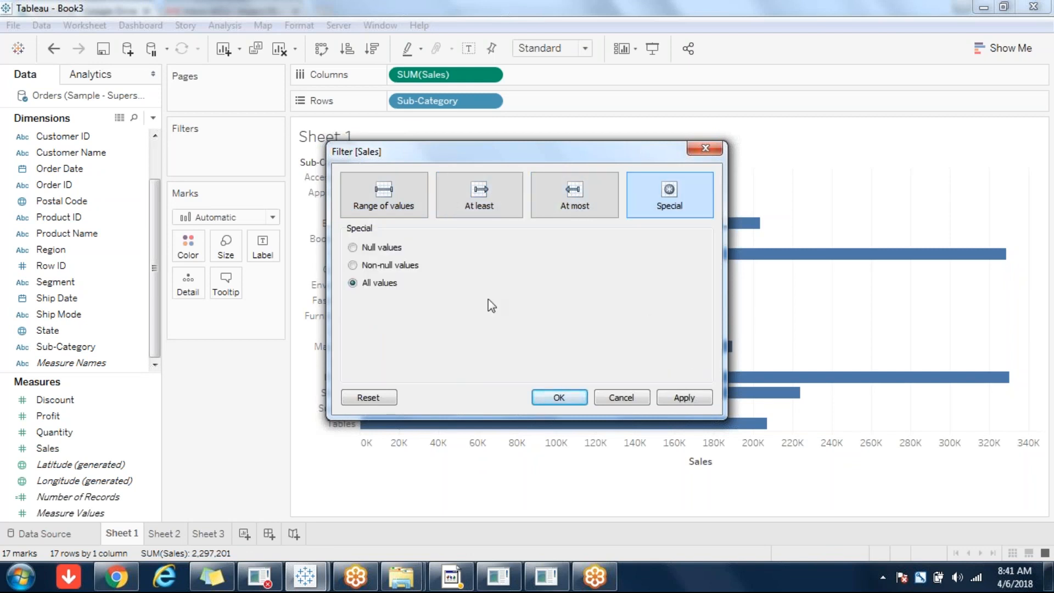
left_click(399, 209)
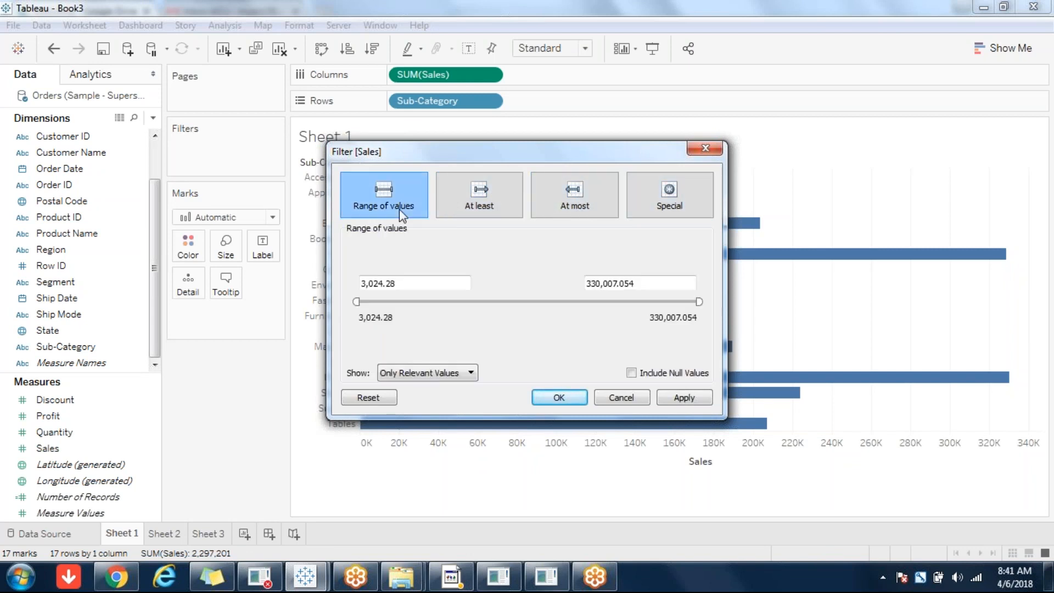
left_click(559, 396)
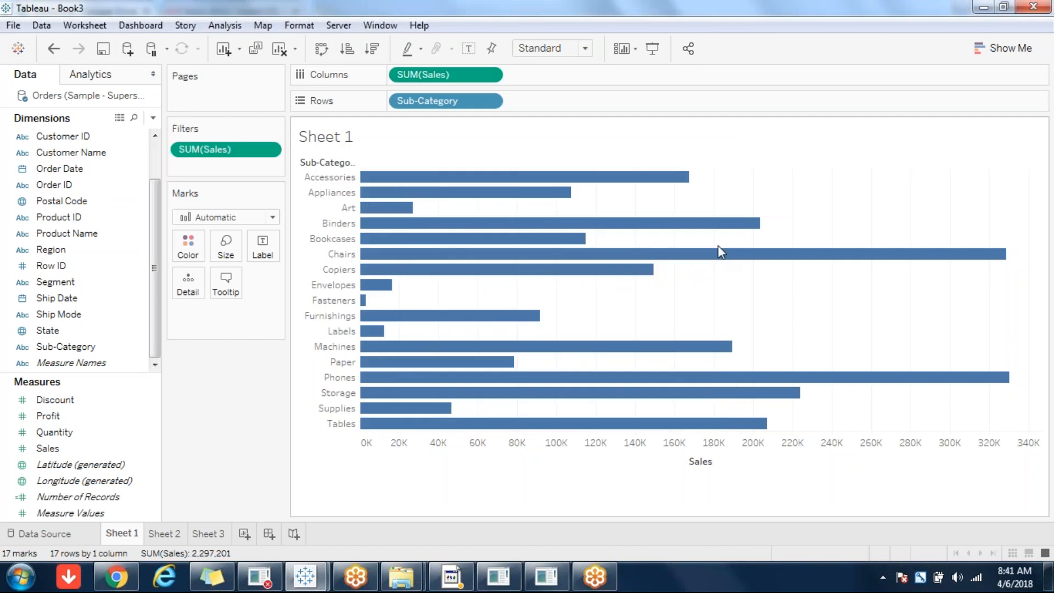
Show the SUM(Sales) filter card on the worksheet, then view its filter settings and close them without changes
left_click(269, 149)
left_click(240, 196)
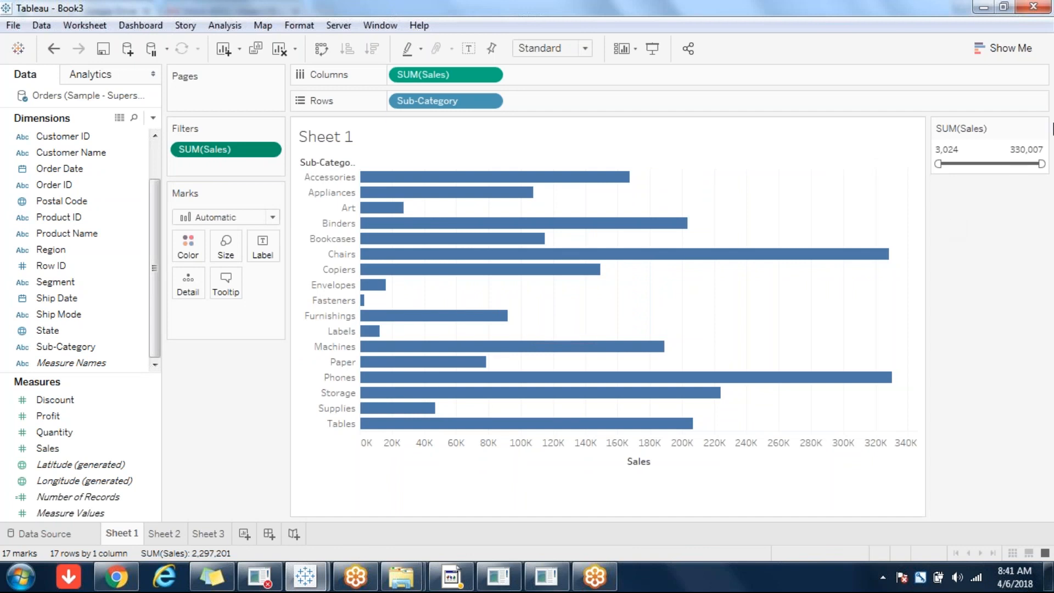
left_click(1041, 127)
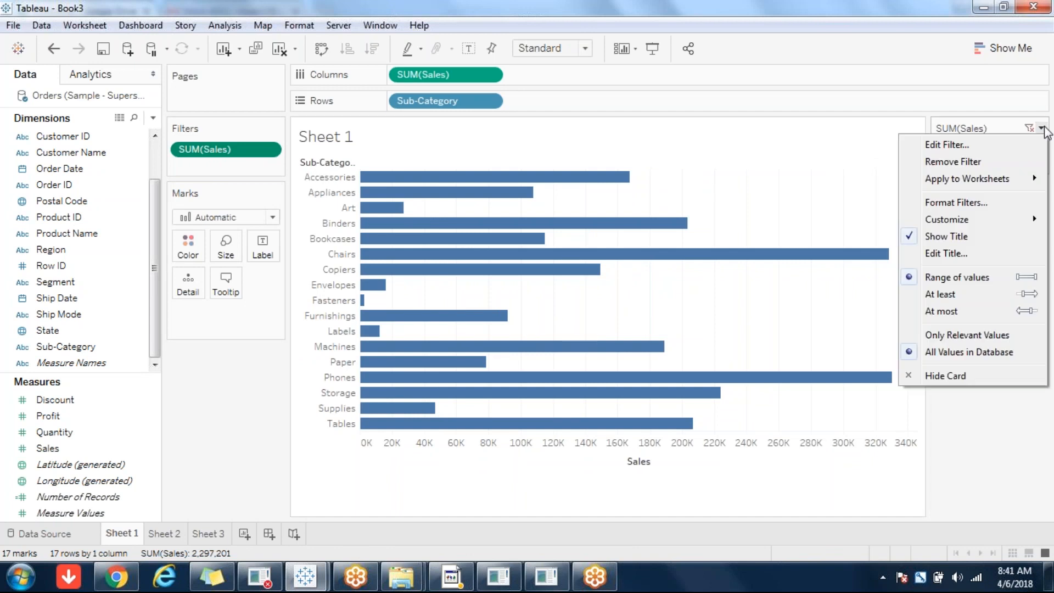
left_click(945, 145)
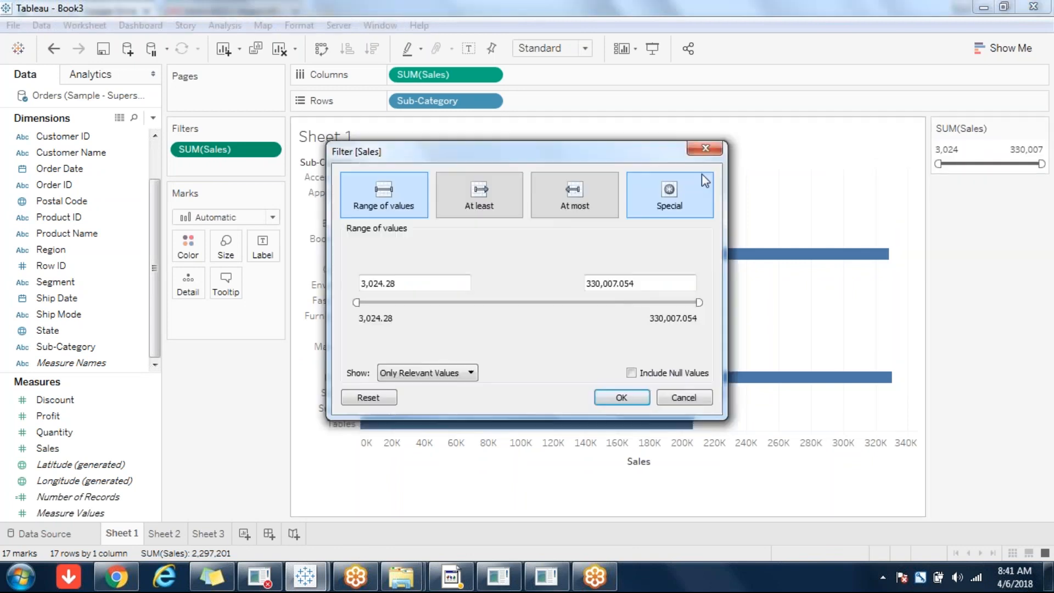
left_click(706, 148)
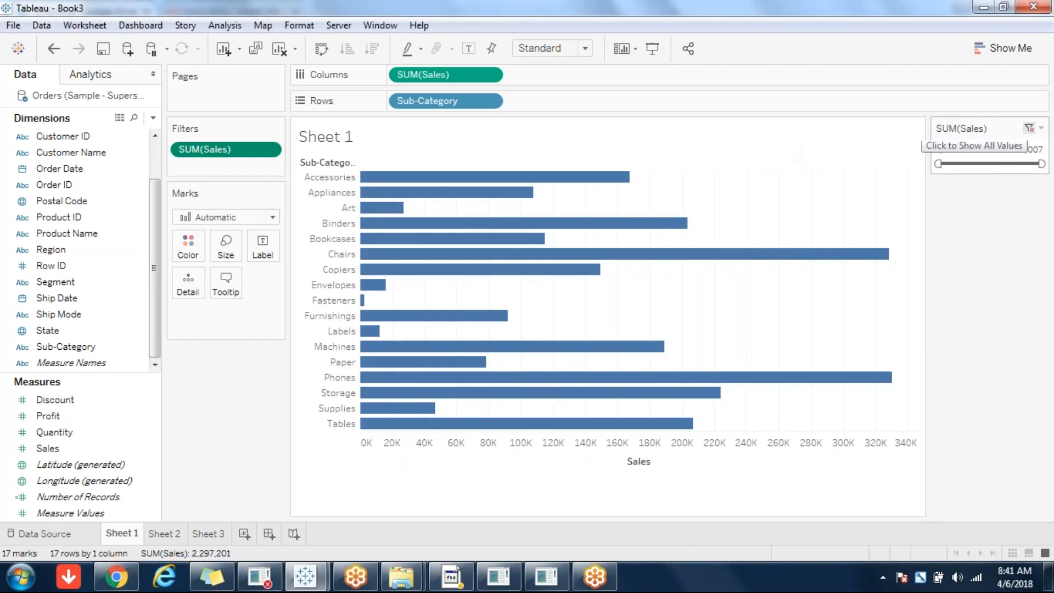
Examine the SUM(Sales) card's Apply to Worksheets and Customize options, and open its minimum value for editing
left_click(1040, 128)
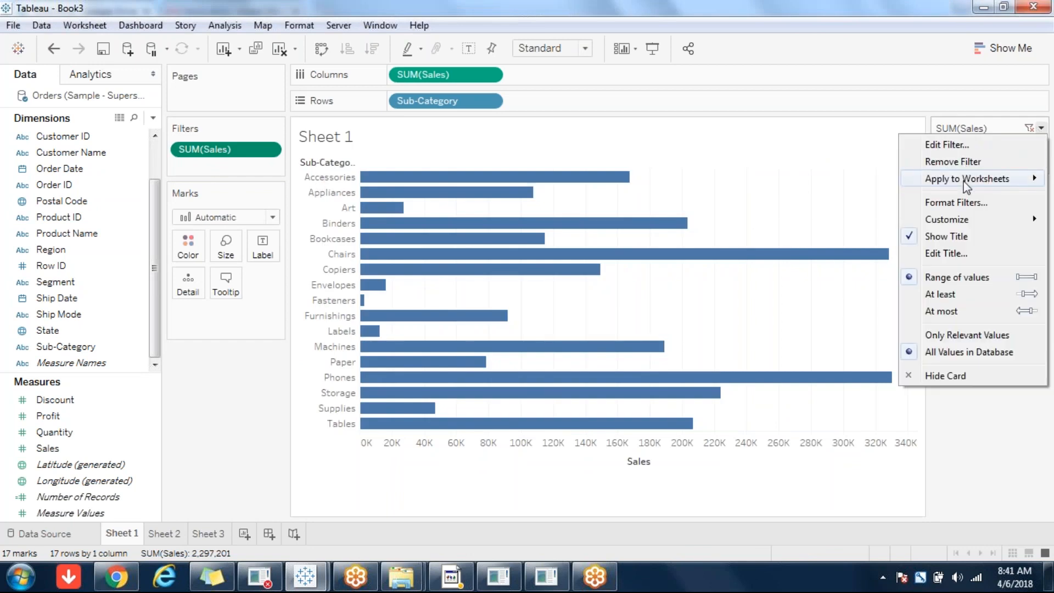
mouse_move(967, 187)
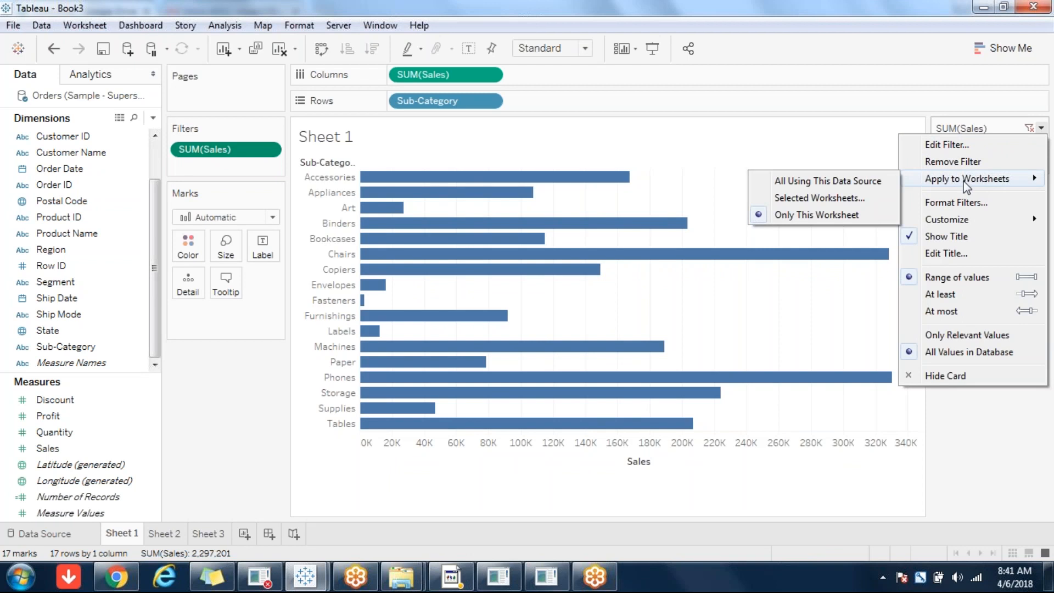
mouse_move(956, 223)
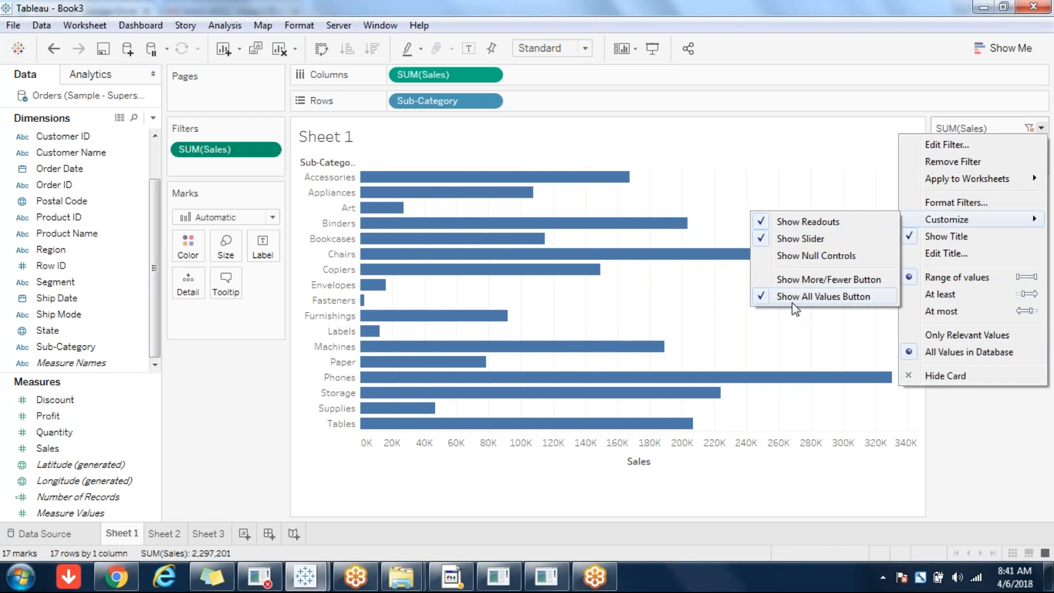
left_click(889, 125)
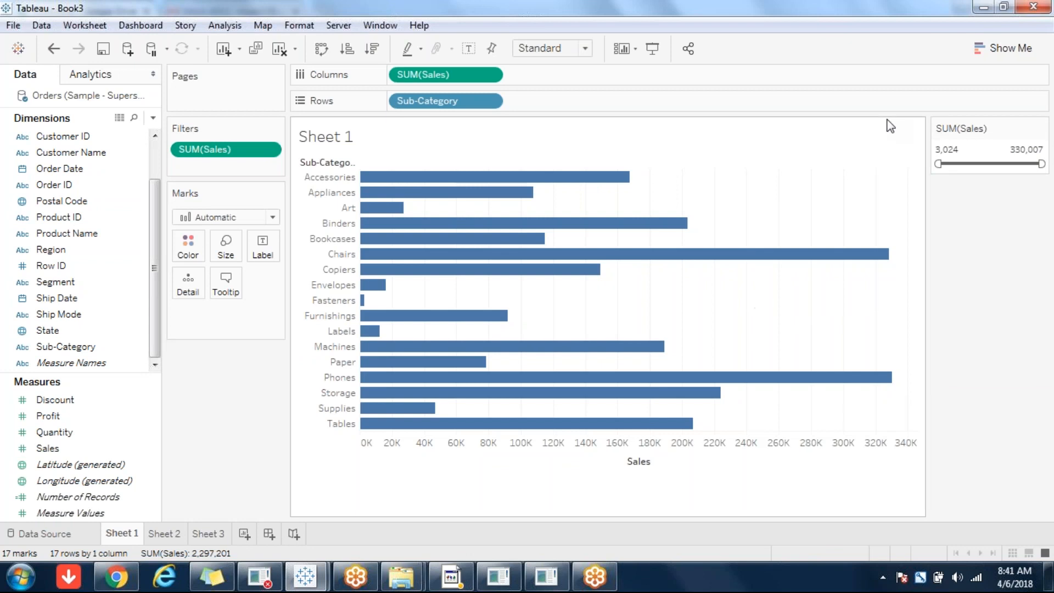
left_click(951, 149)
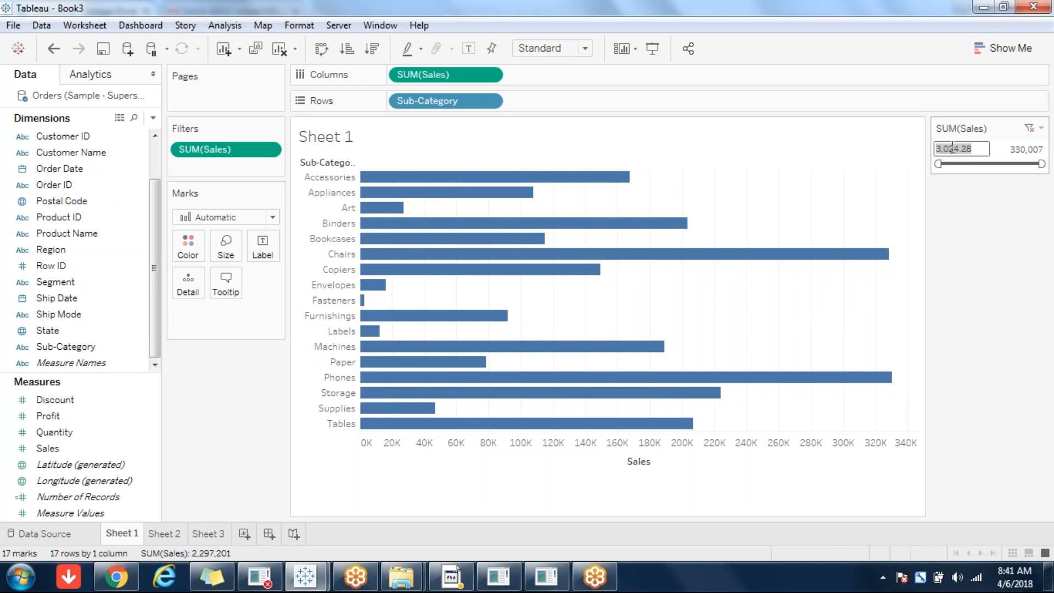
Enable null controls on the SUM(Sales) filter card and try Null Values Only, Non-Null Values Only and All Values before returning to Values in Range
left_click(1039, 131)
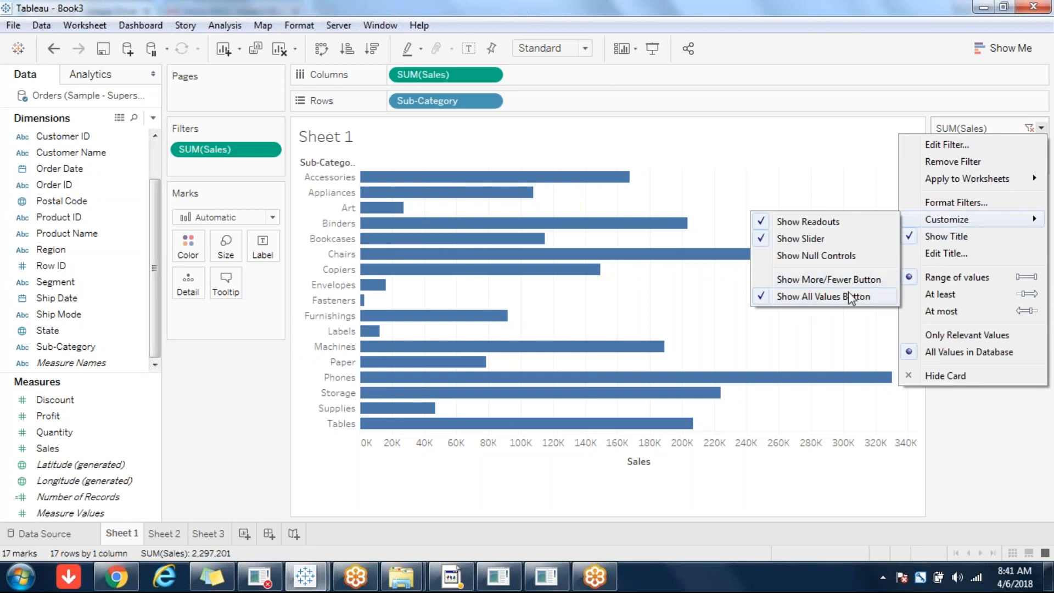
left_click(804, 256)
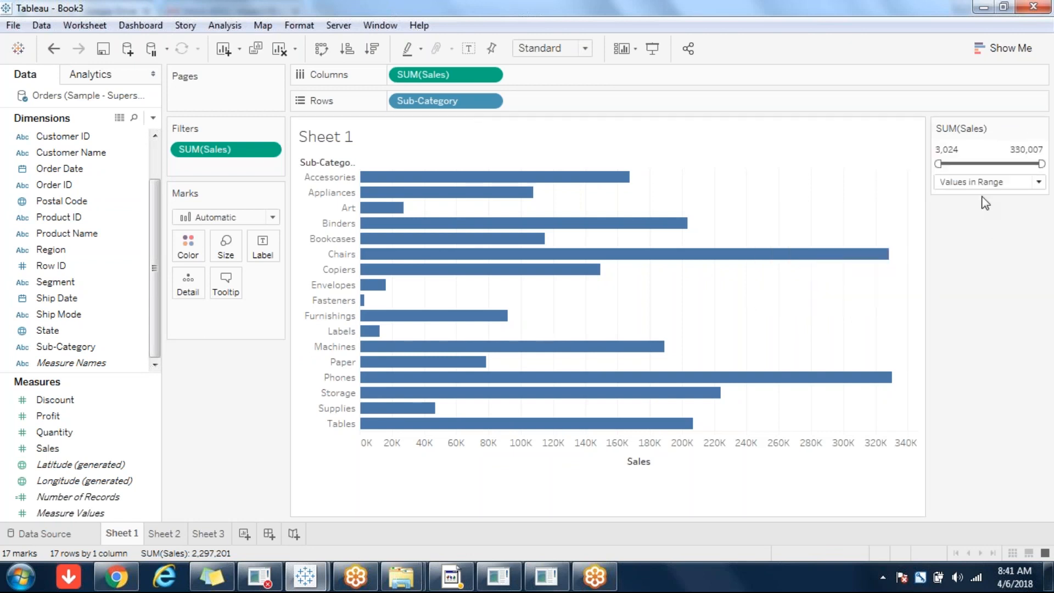
left_click(976, 180)
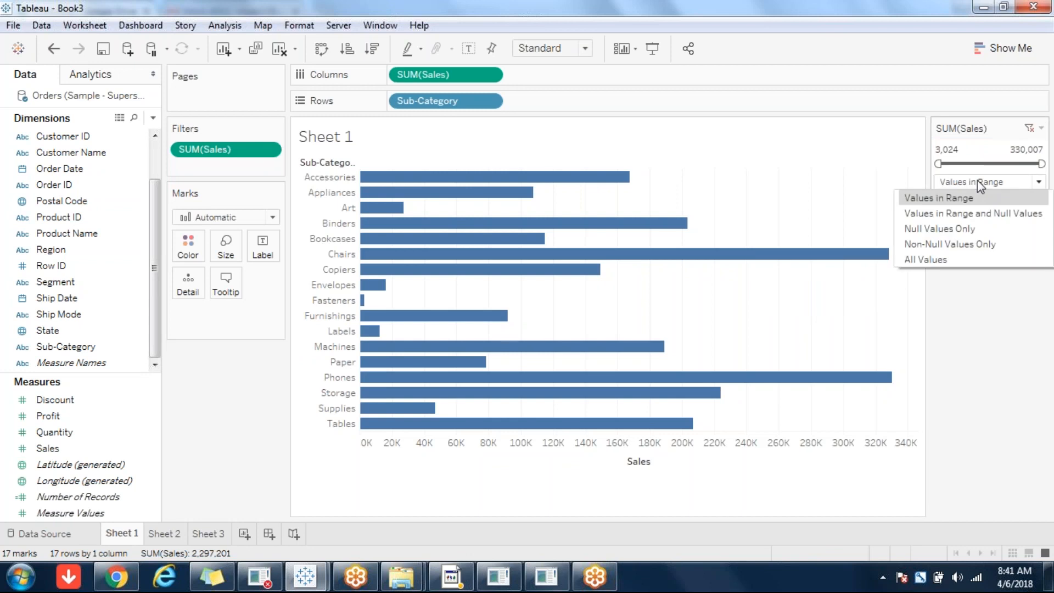
left_click(953, 227)
left_click(1003, 186)
left_click(949, 243)
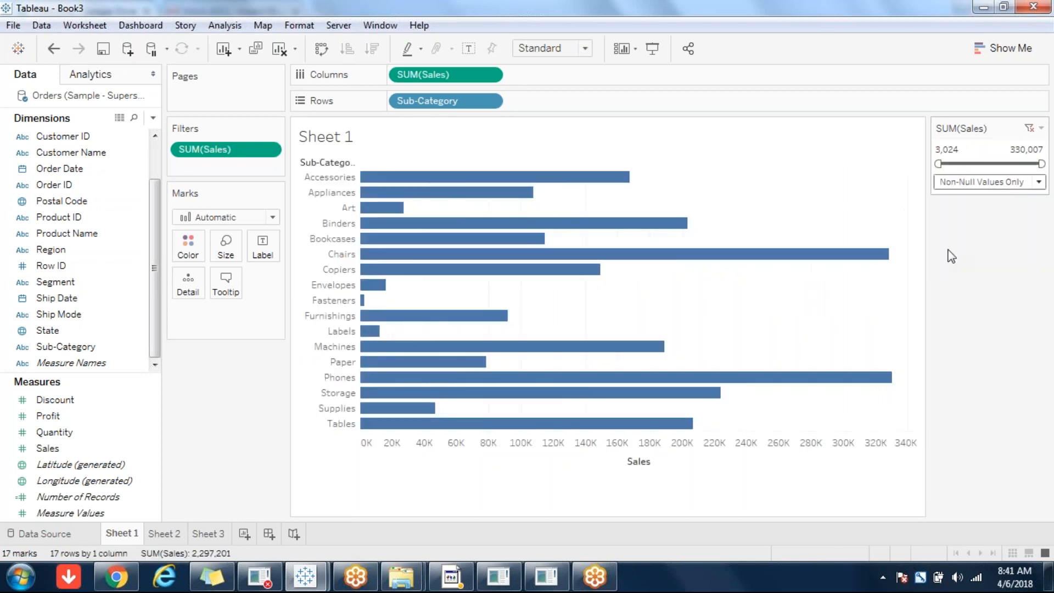
left_click(1002, 183)
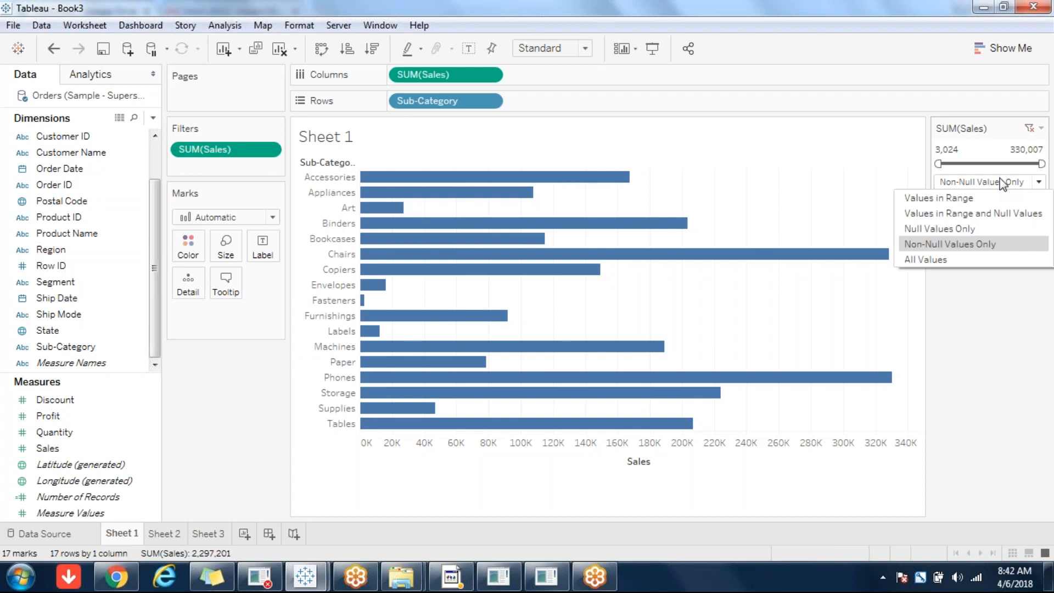
left_click(942, 257)
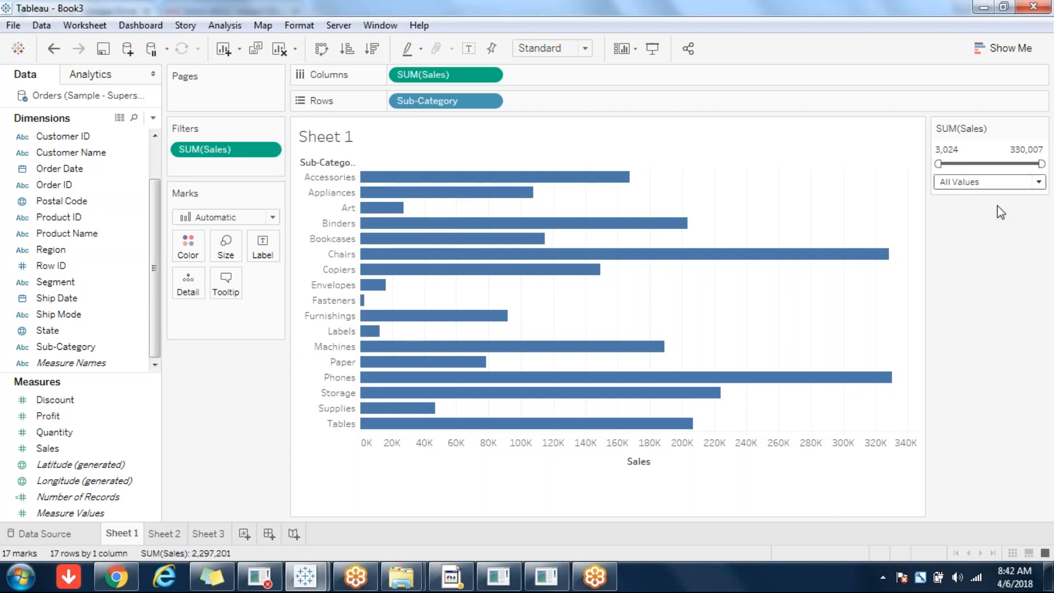
left_click(999, 185)
left_click(962, 201)
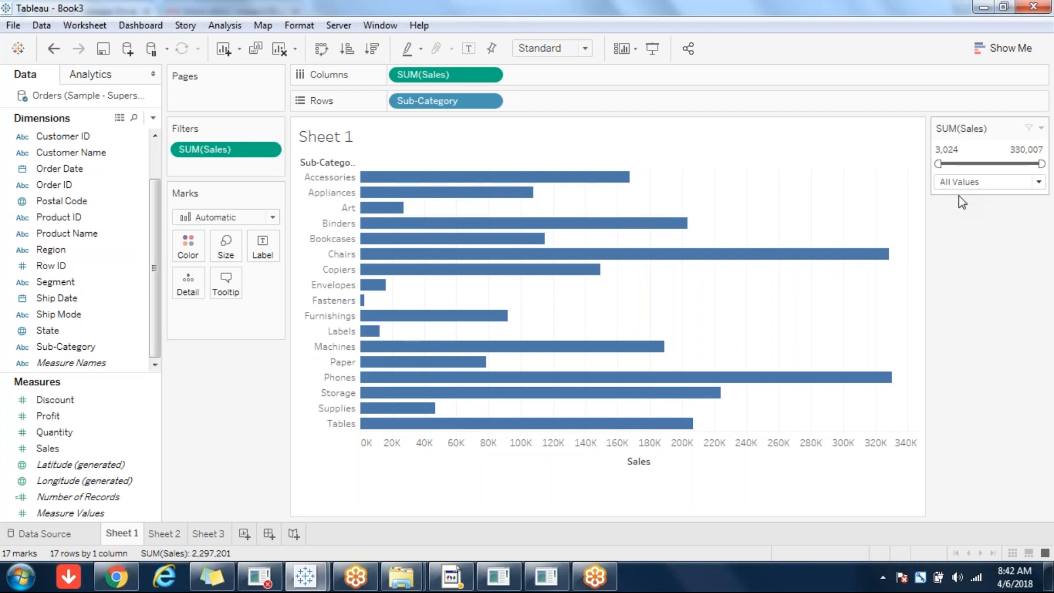
Review the SUM(Sales) filter card's Customize options and reset the card to show all values
left_click(1041, 128)
mouse_move(967, 224)
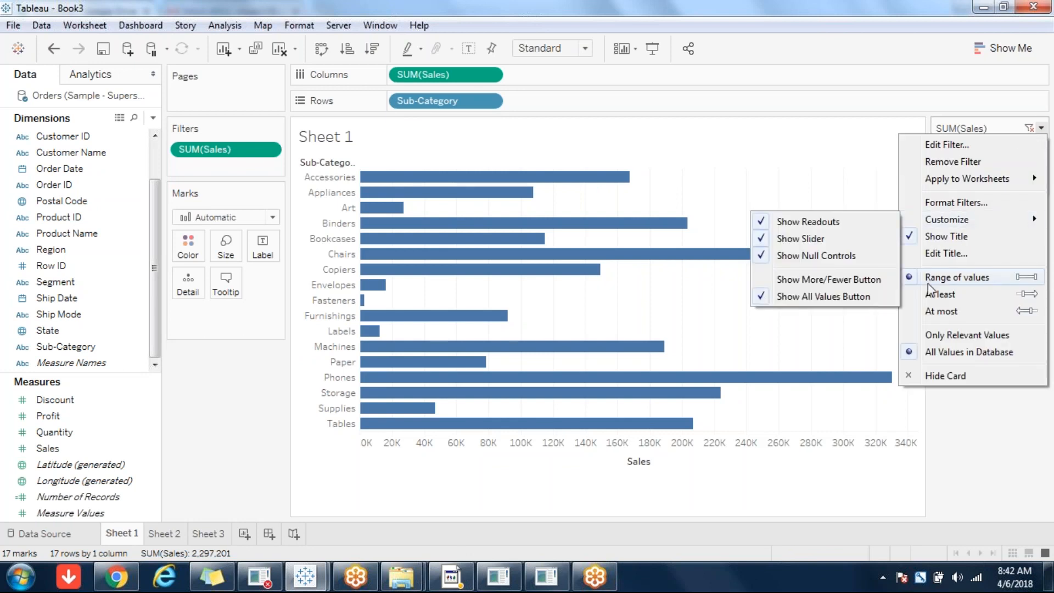
left_click(1015, 130)
left_click(1028, 129)
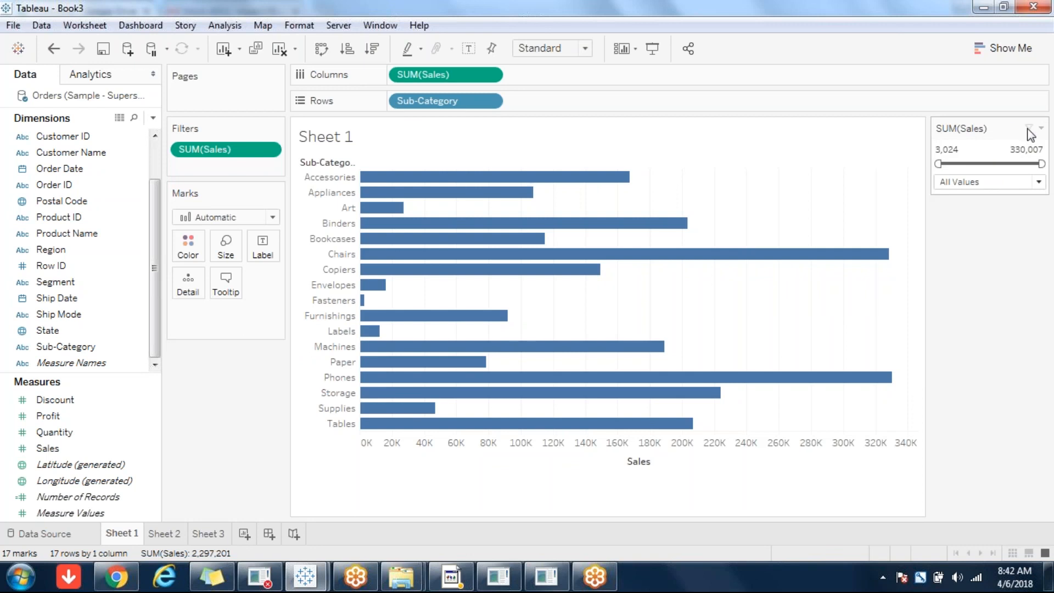
Switch the SUM(Sales) filter card to At least and limit it to only relevant values
left_click(1040, 128)
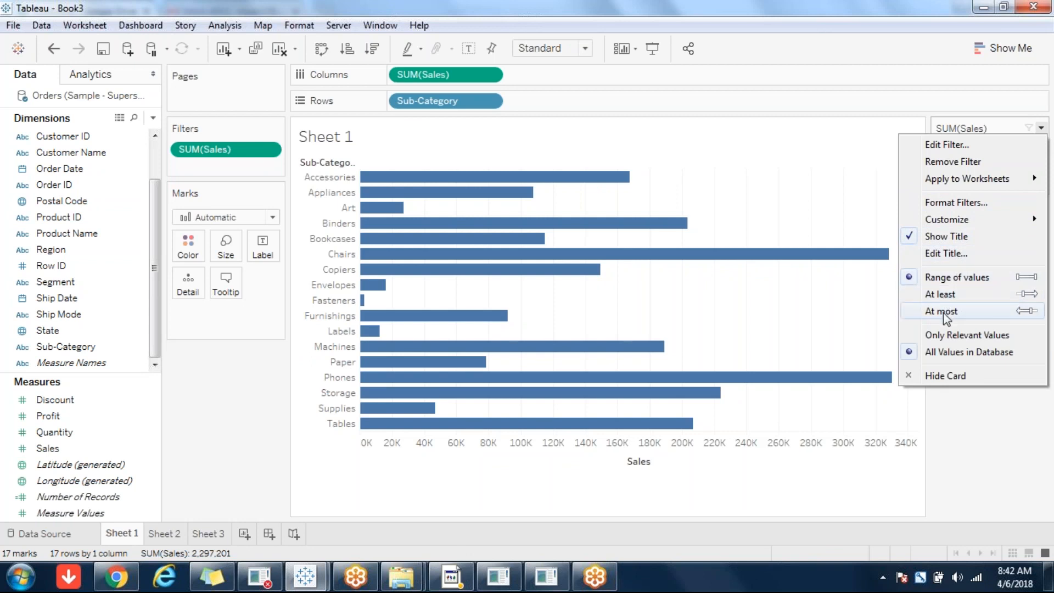
left_click(943, 297)
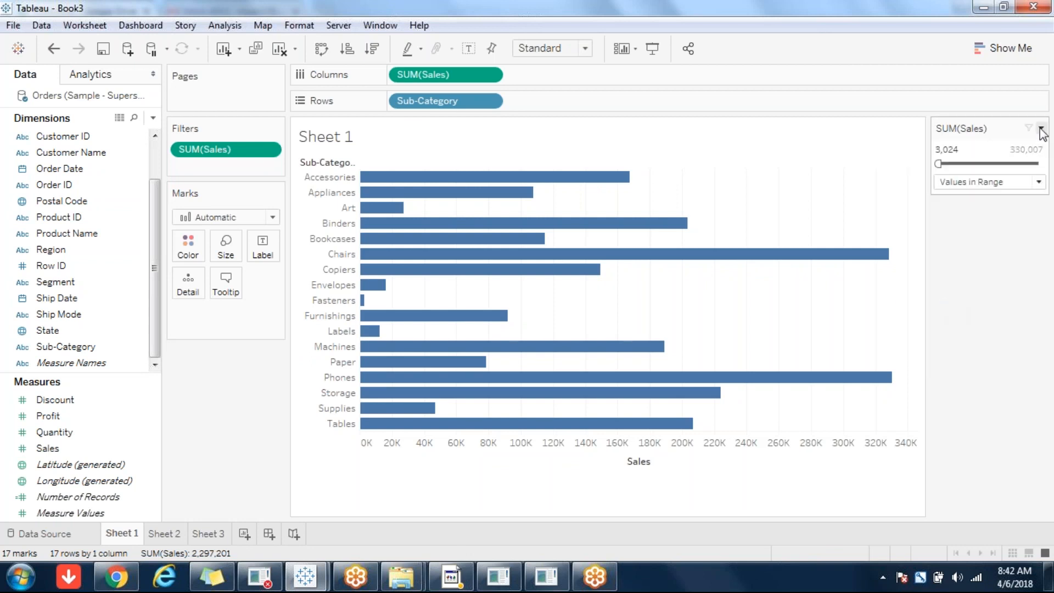
left_click(1041, 130)
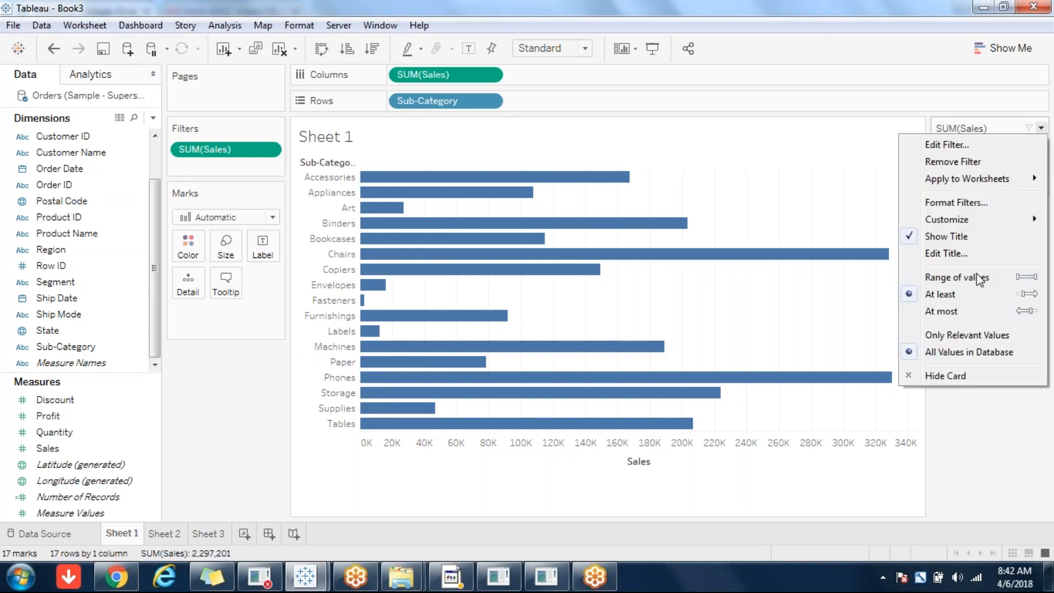
left_click(997, 336)
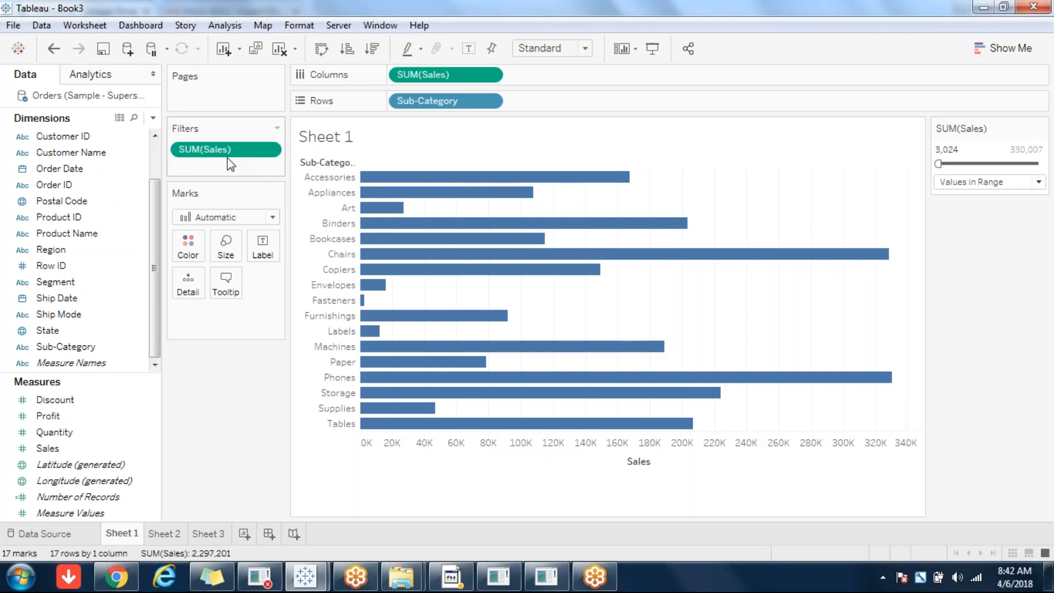
Remove the SUM(Sales) filter from the worksheet and clear the whole sheet
left_click_drag(224, 152, 217, 420)
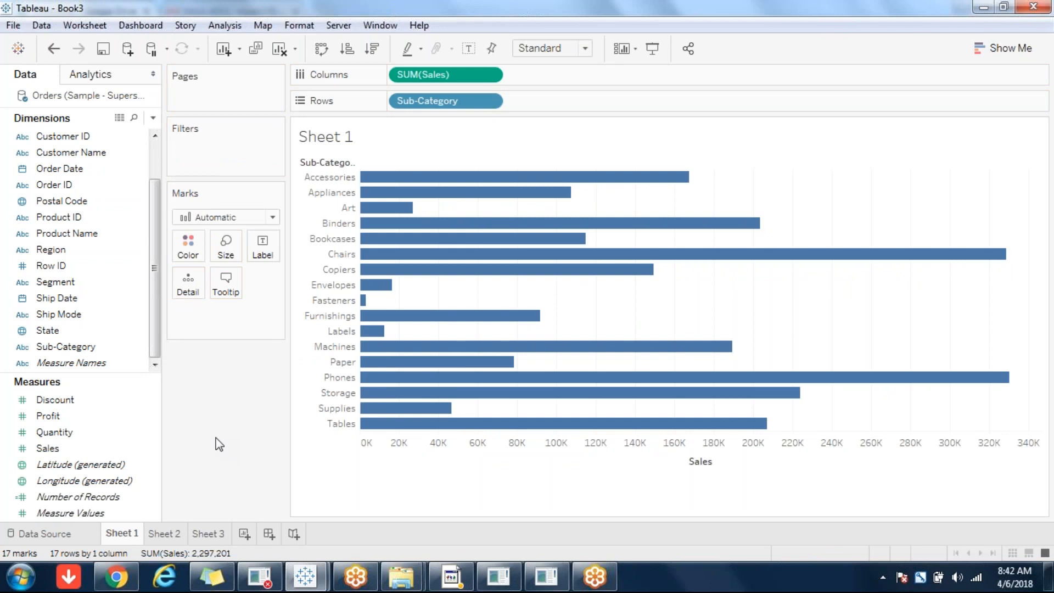
left_click(280, 49)
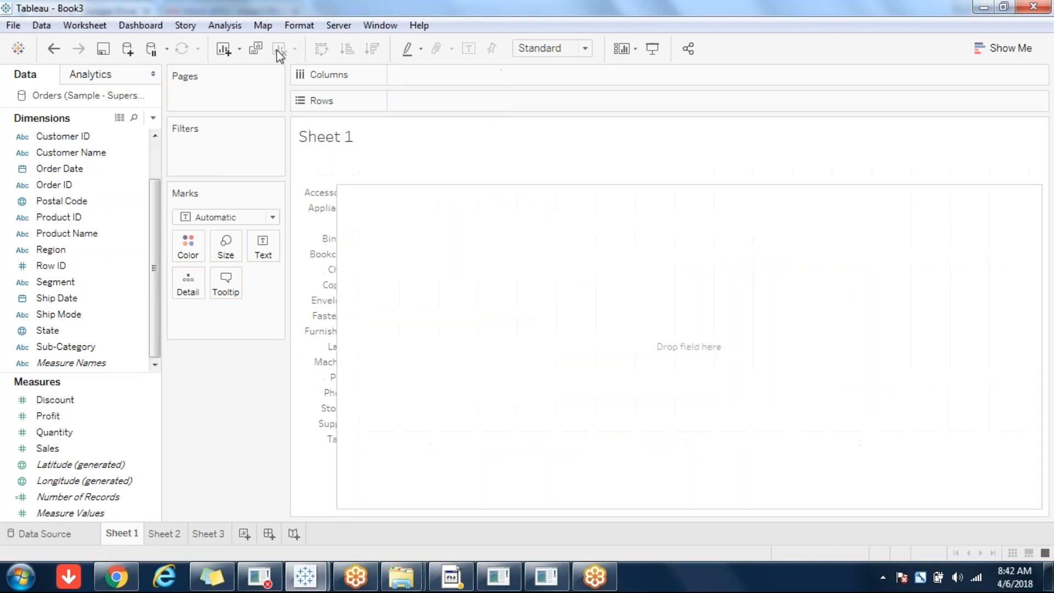
Build a line chart of SUM(Sales) by YEAR(Order Date) on the empty sheet
left_click(88, 436)
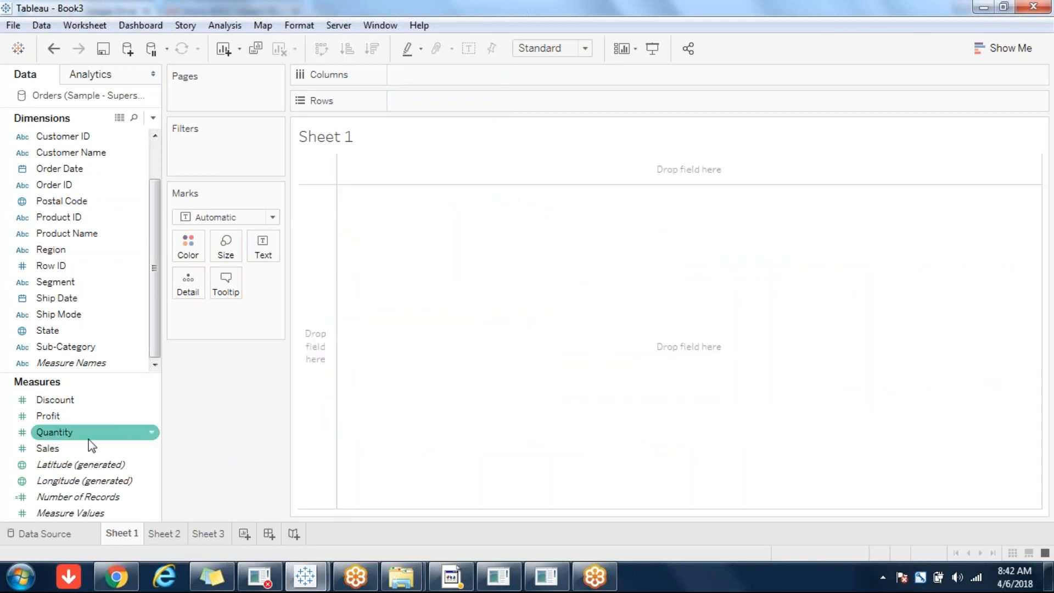
double_click(73, 448)
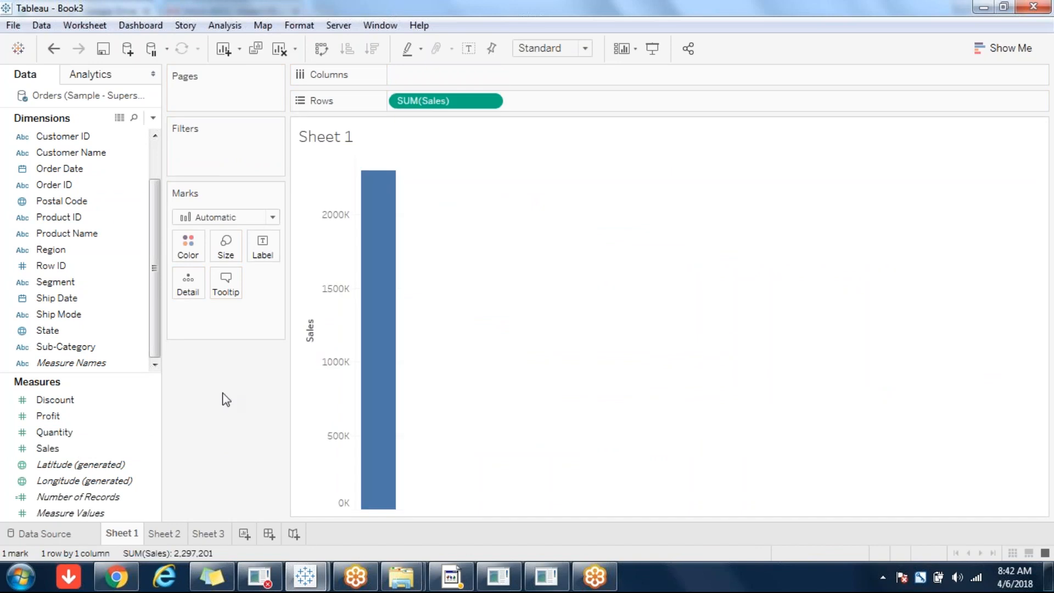
left_click(72, 176)
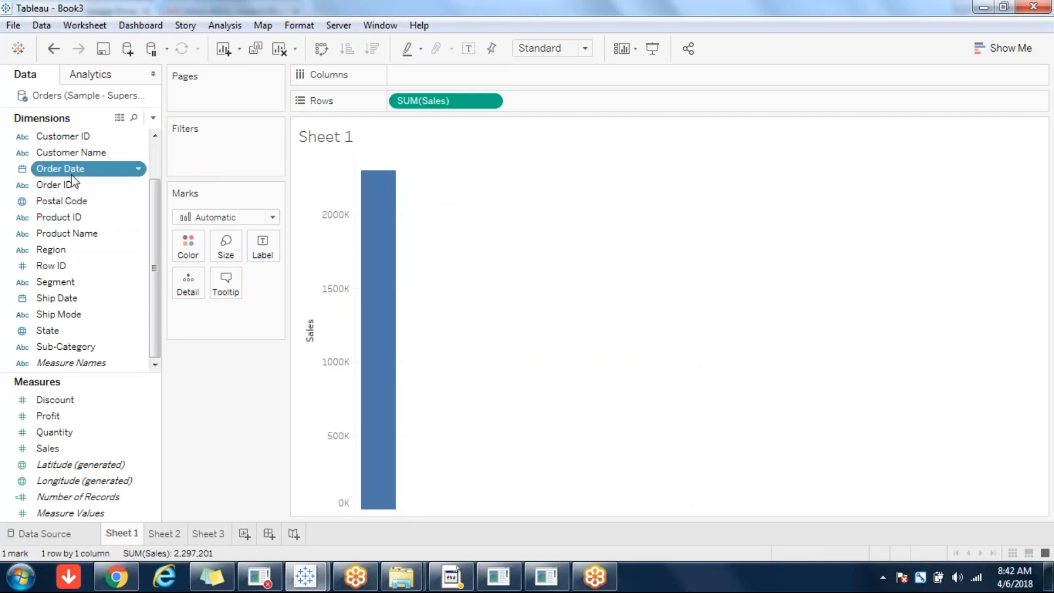
double_click(71, 175)
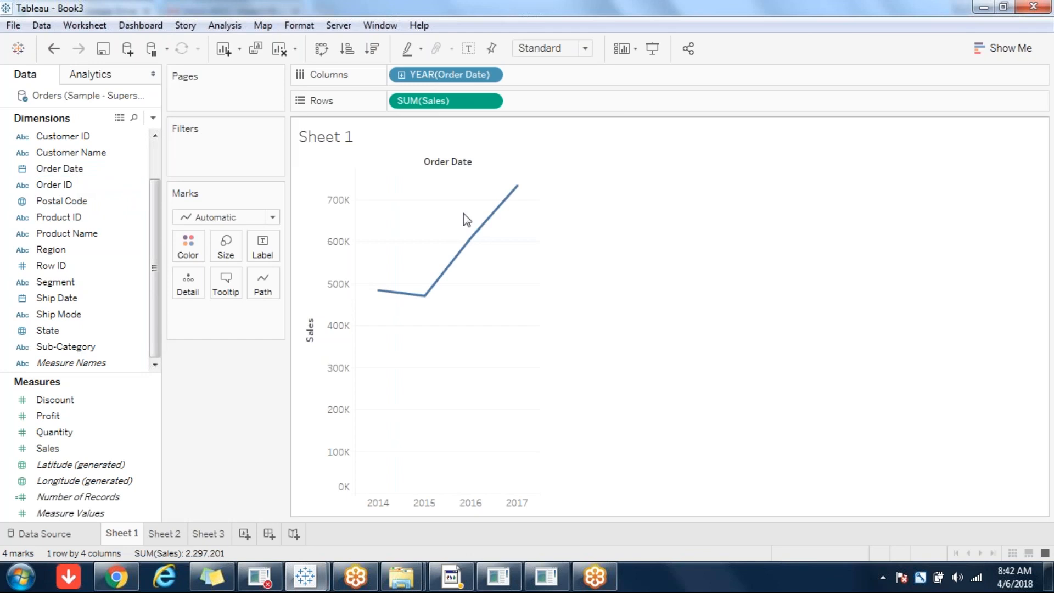
Show the YEAR(Order Date) filter card, review its options and remove the filter from the worksheet
left_click(489, 75)
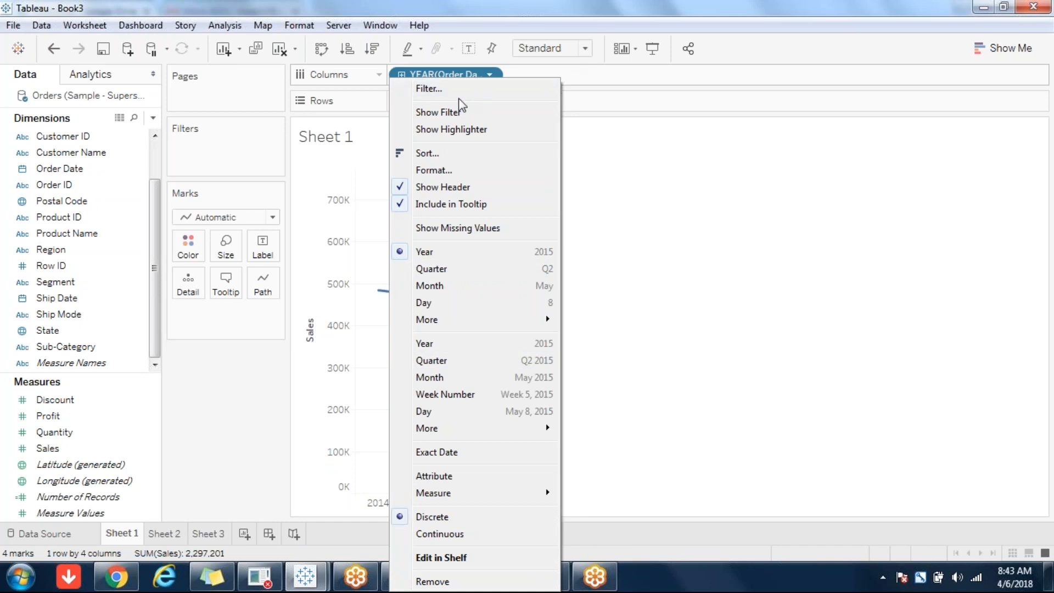
left_click(442, 112)
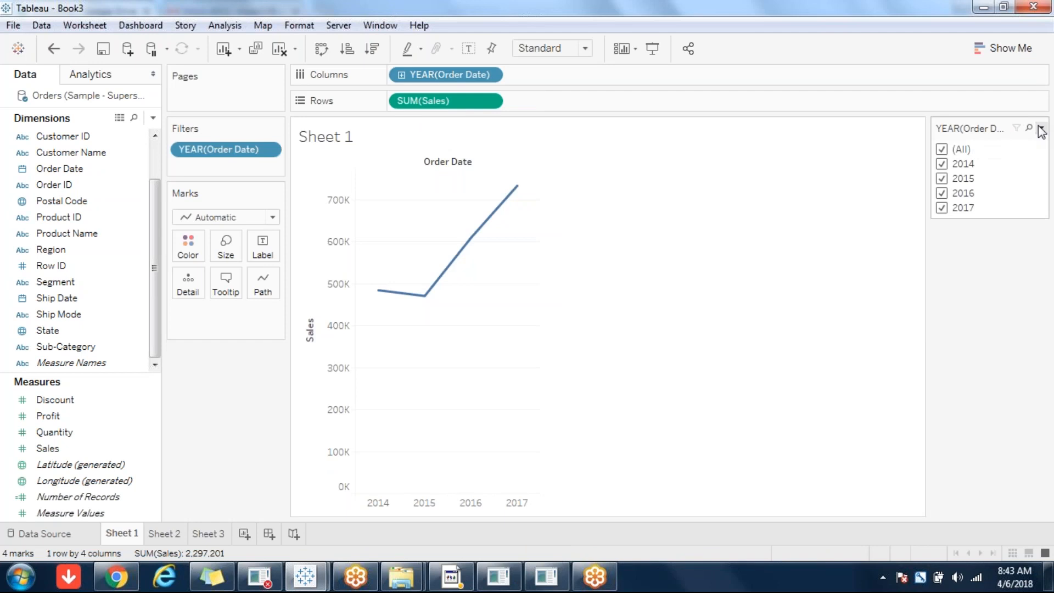
left_click(1041, 128)
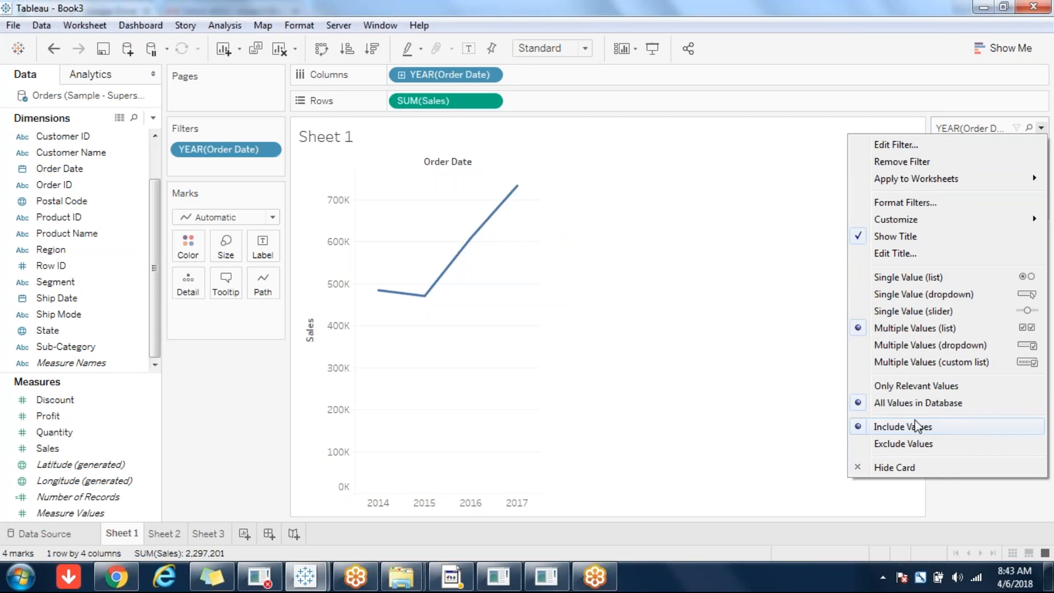
left_click(690, 265)
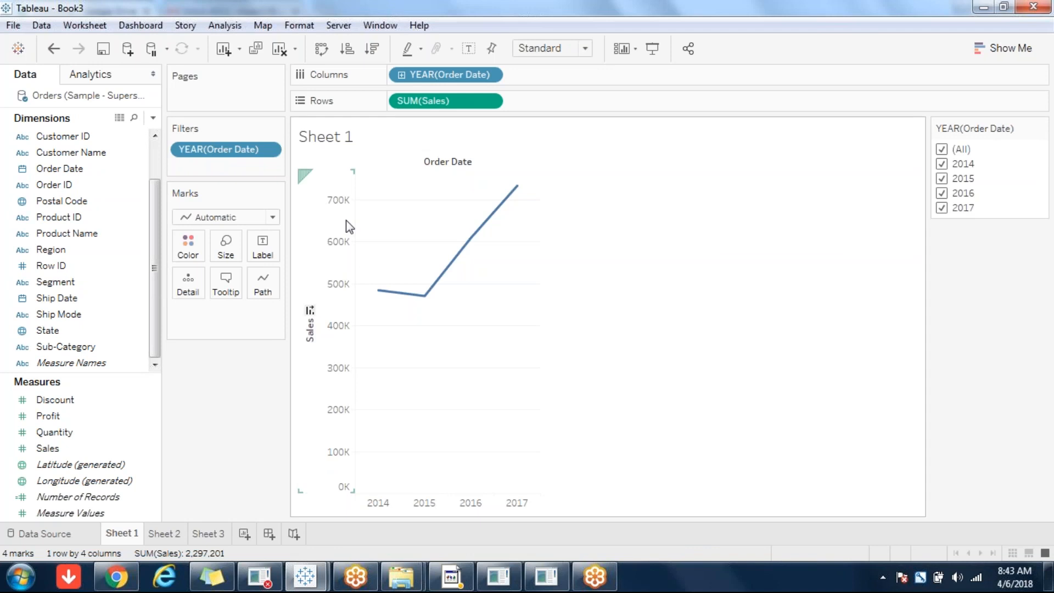
left_click_drag(219, 149, 240, 450)
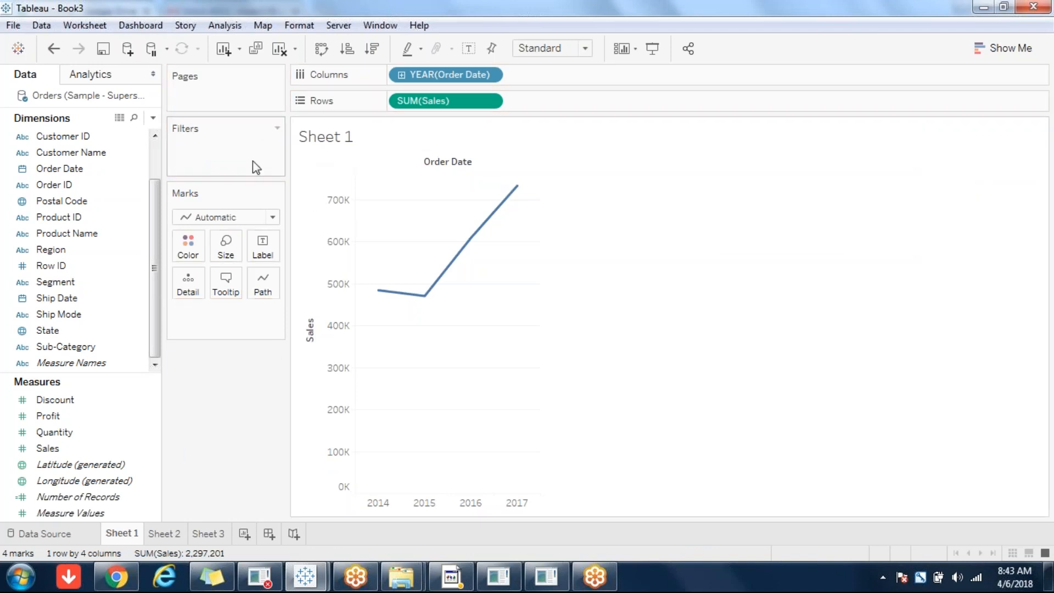
left_click(68, 170)
left_click_drag(68, 171, 219, 147)
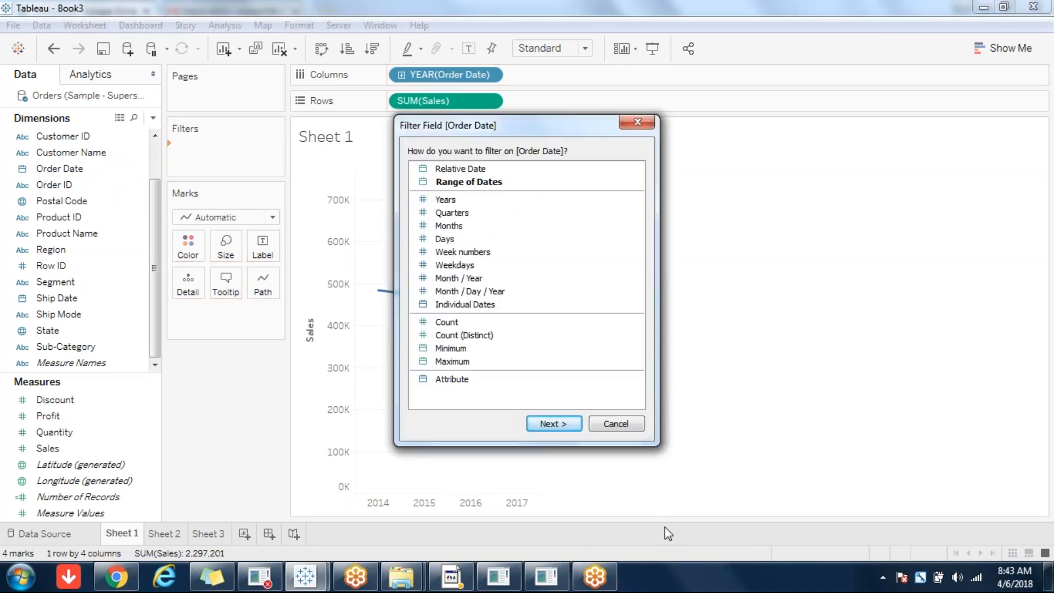
left_click(620, 425)
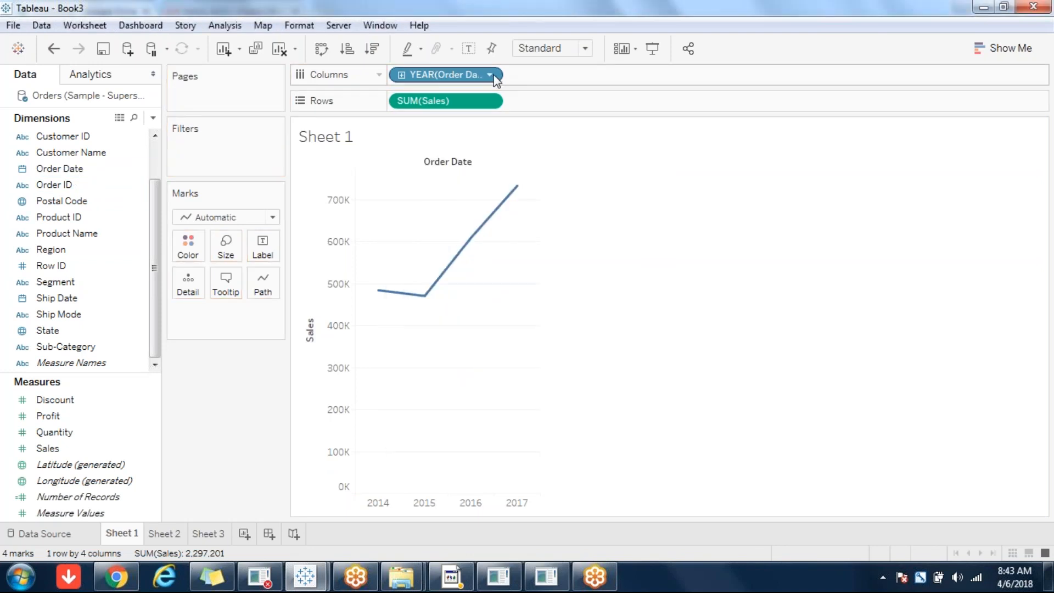
Change Order Date on Columns to continuous Month and show its filter card with the available date options
left_click(493, 77)
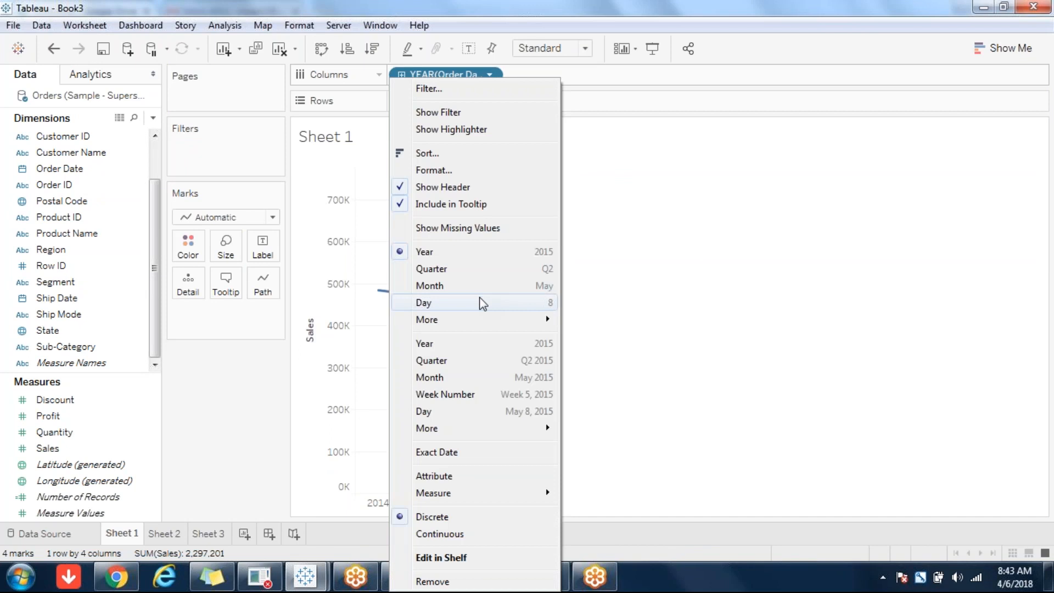
left_click(445, 377)
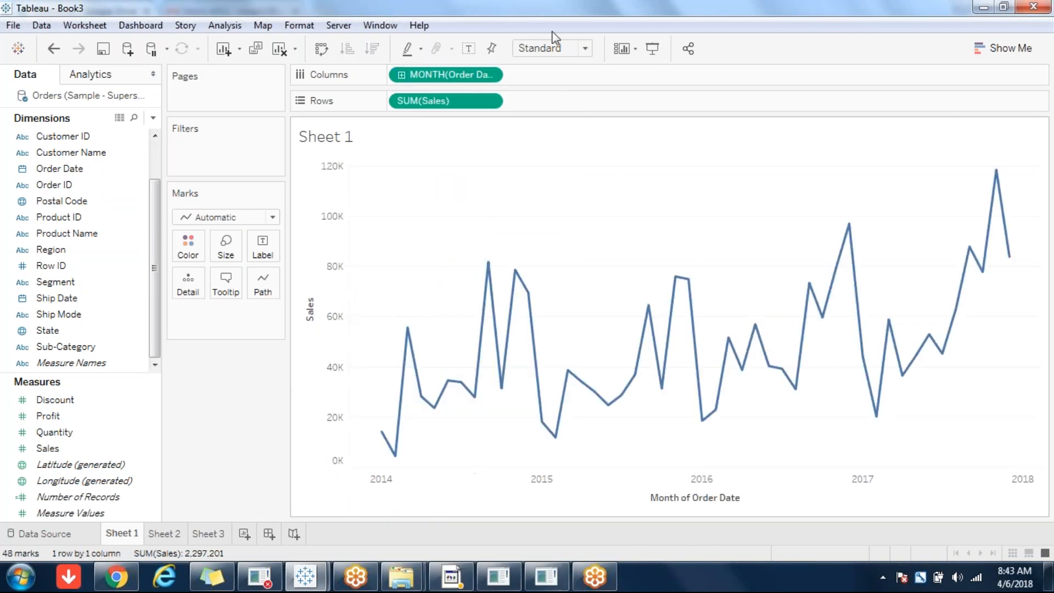
left_click(492, 76)
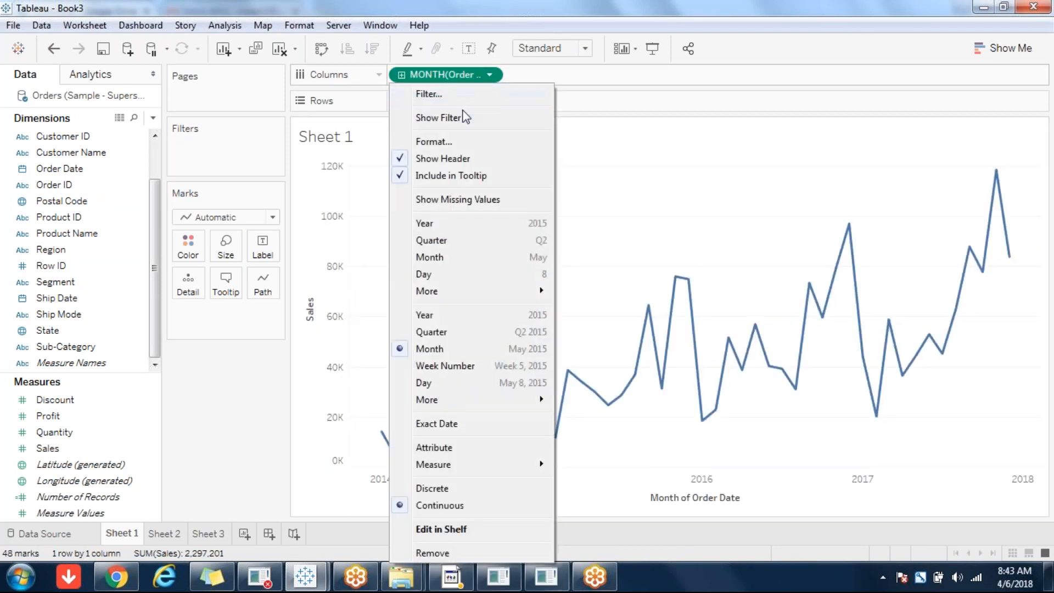
left_click(491, 76)
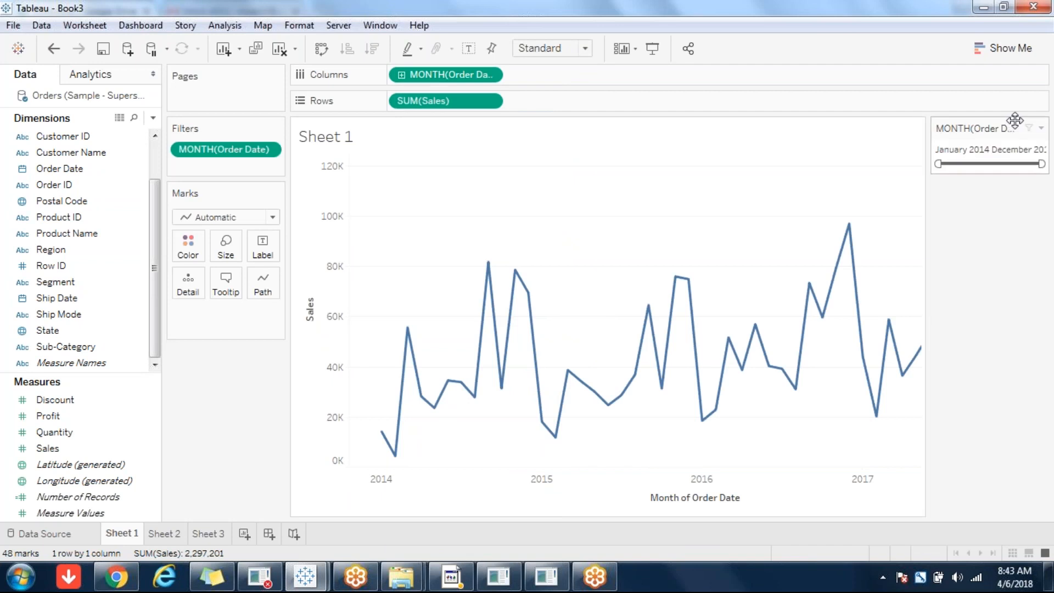
left_click(1040, 129)
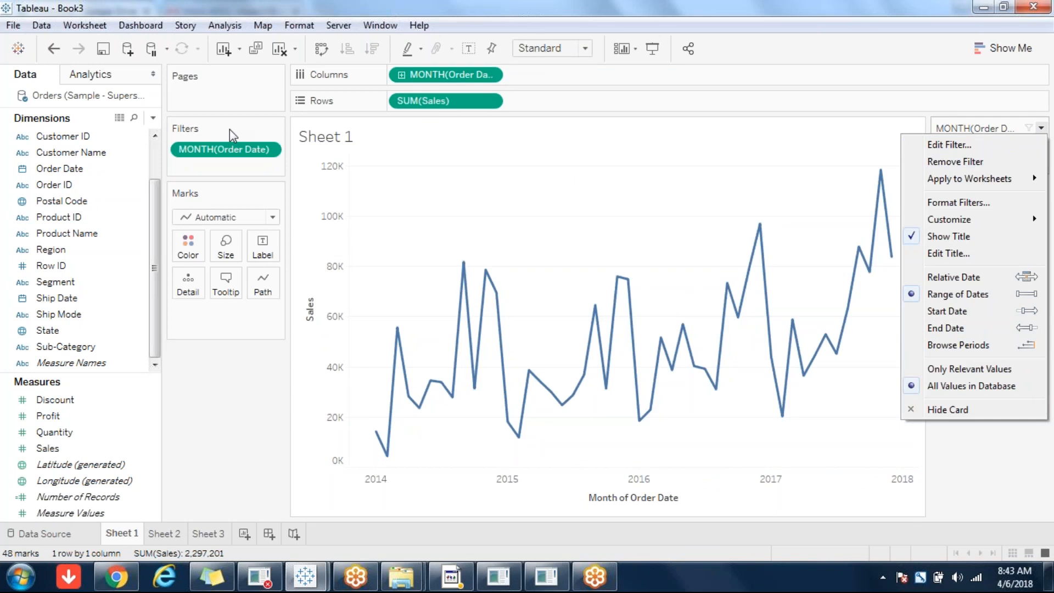
Remove the MONTH(Order Date) filter and change Order Date on Columns to continuous Week Number
left_click_drag(220, 151, 221, 440)
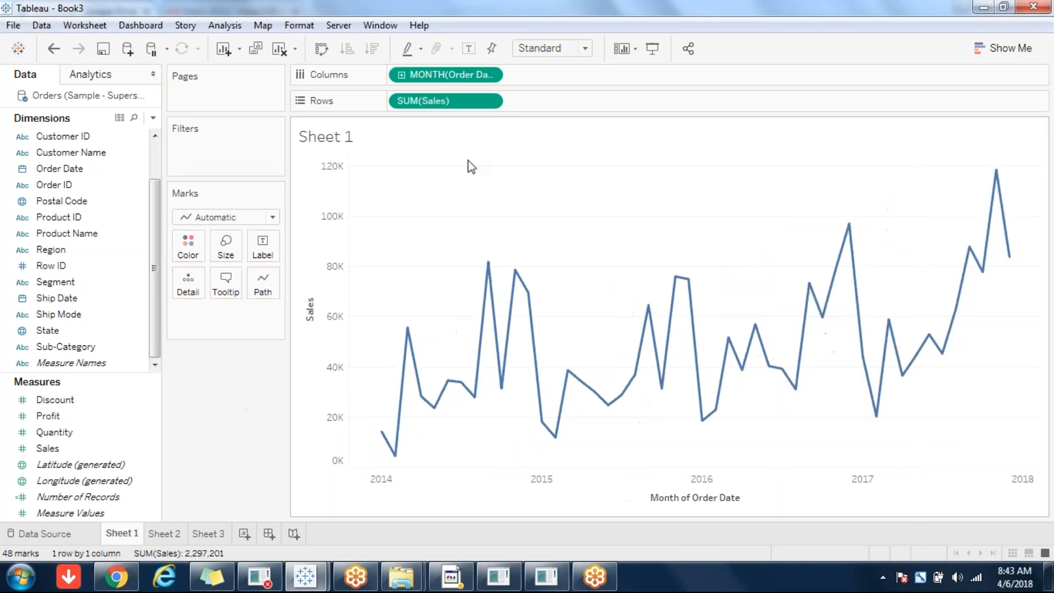
left_click(489, 75)
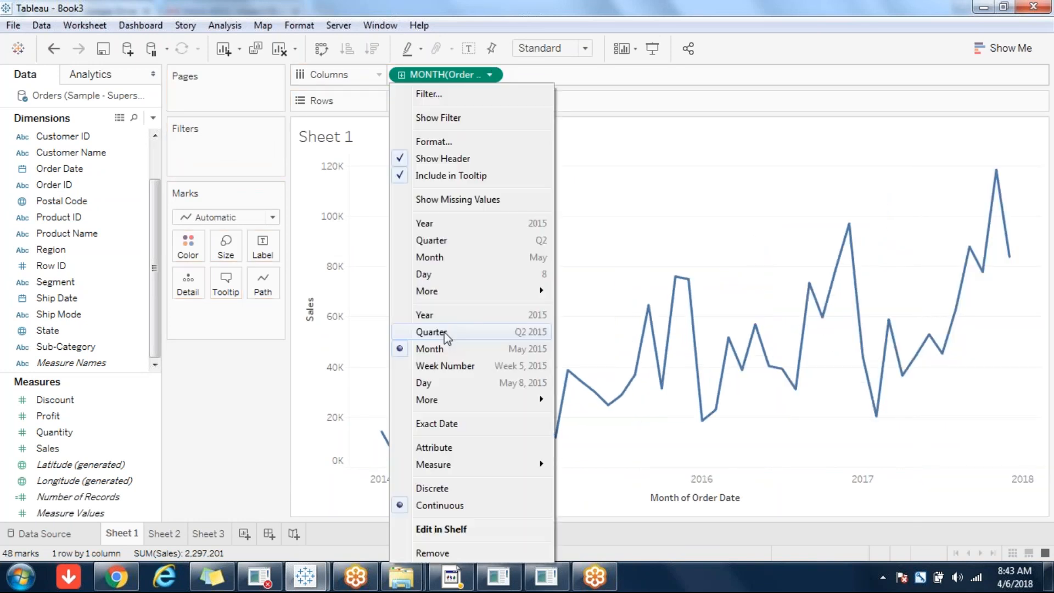
left_click(440, 365)
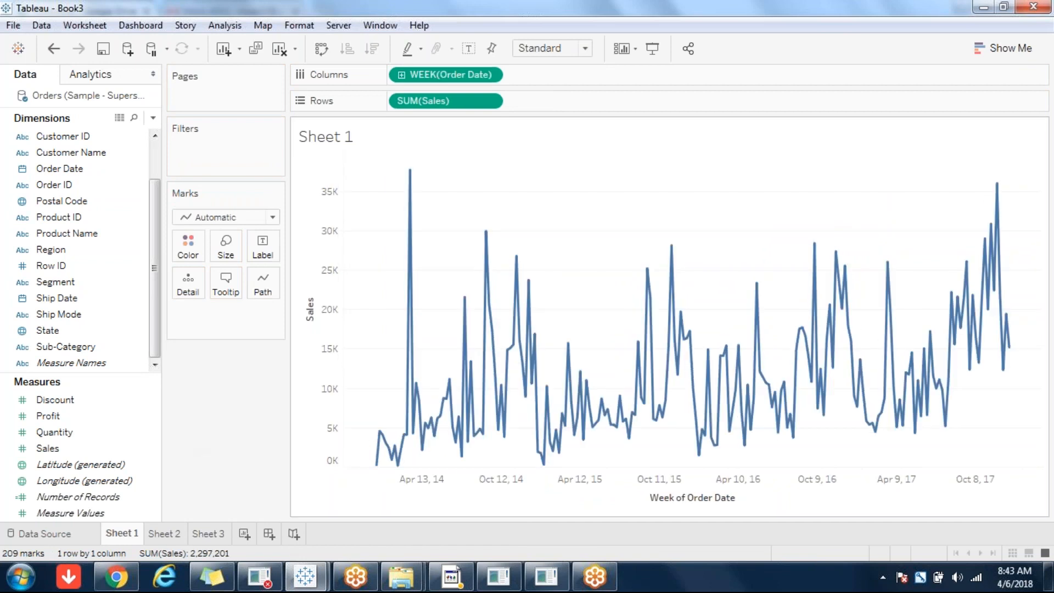
Convert the weekly Sales line chart into a continuous area chart and color its marks orange
left_click(992, 48)
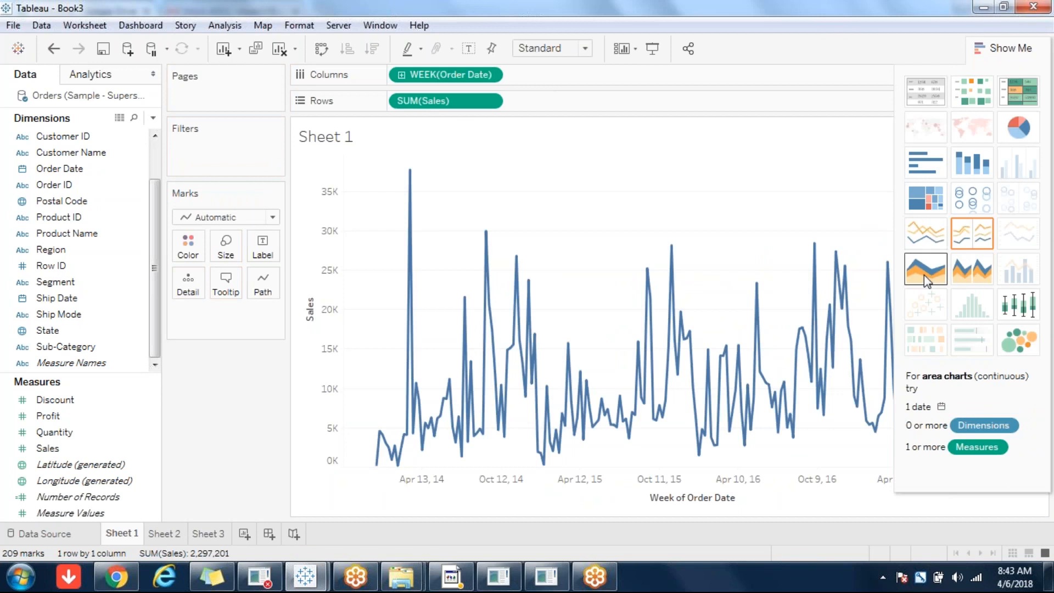
left_click(924, 274)
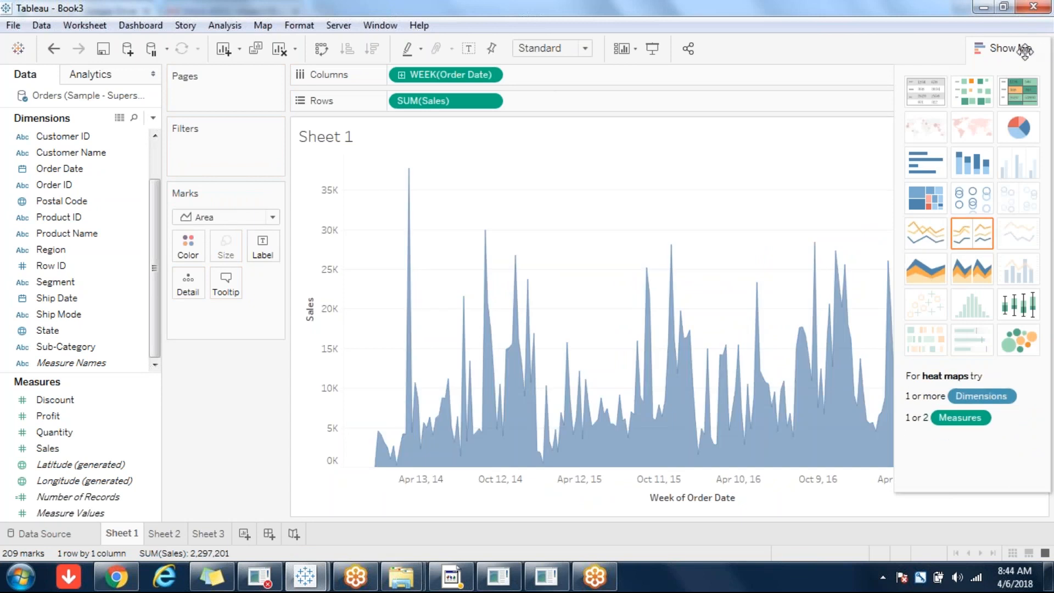
left_click(1015, 48)
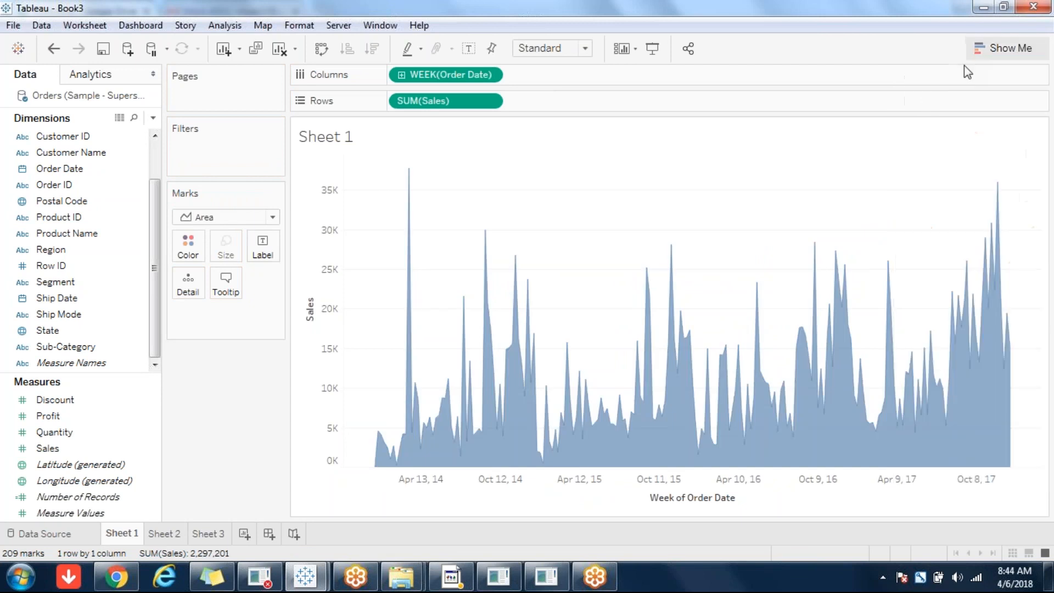
left_click(190, 247)
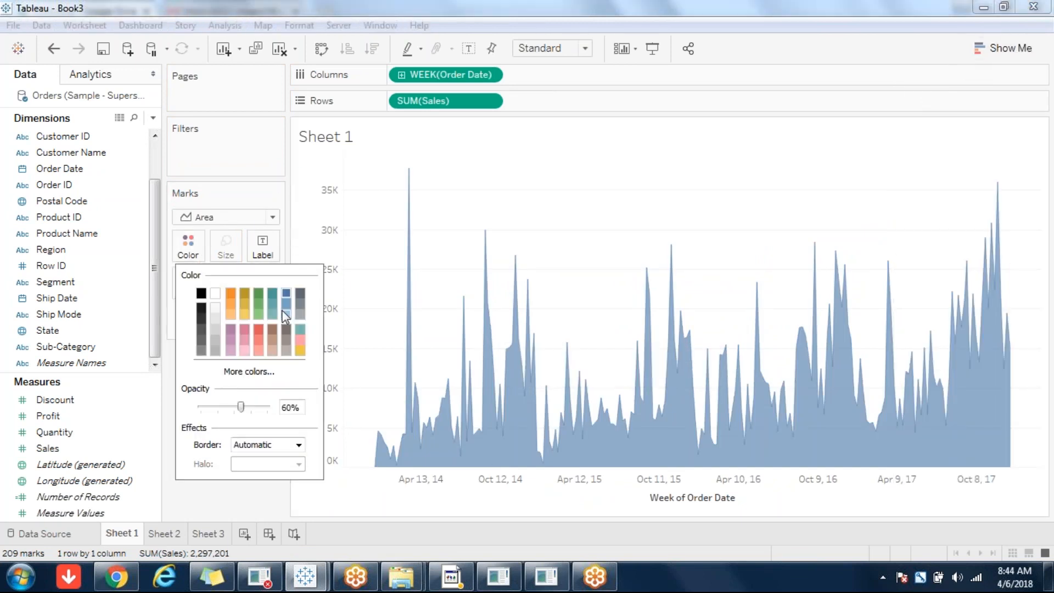
left_click(235, 289)
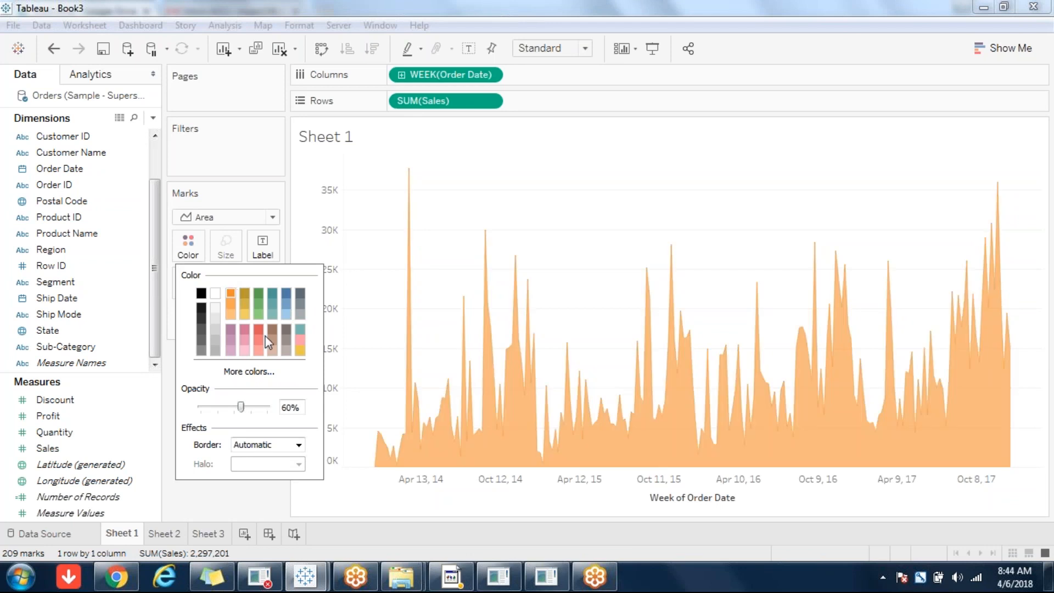
left_click(327, 301)
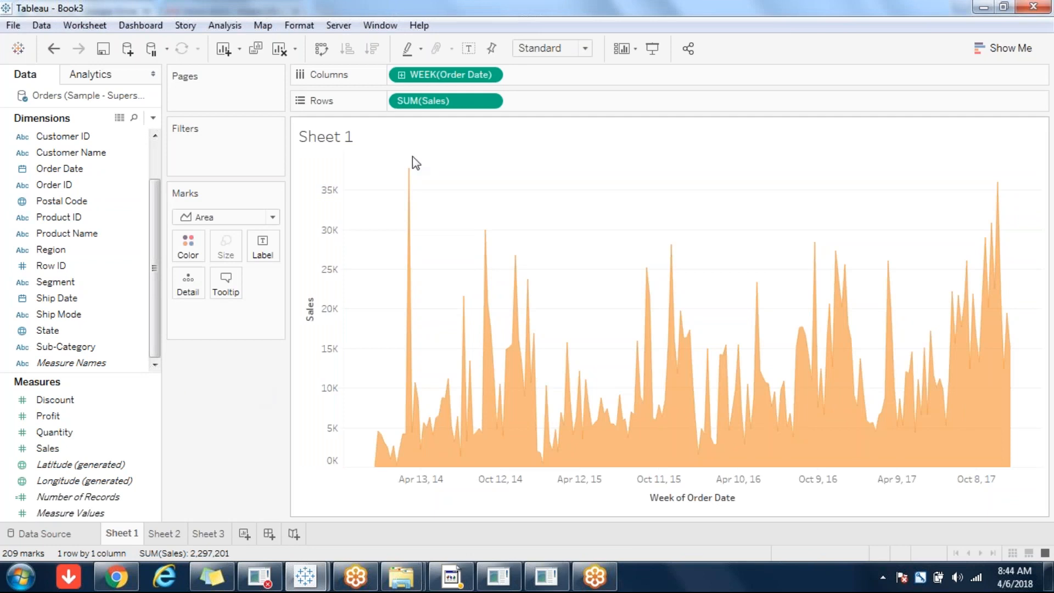
Start a Range of Dates filter on Order Date and switch it to Relative dates
left_click_drag(76, 173, 241, 151)
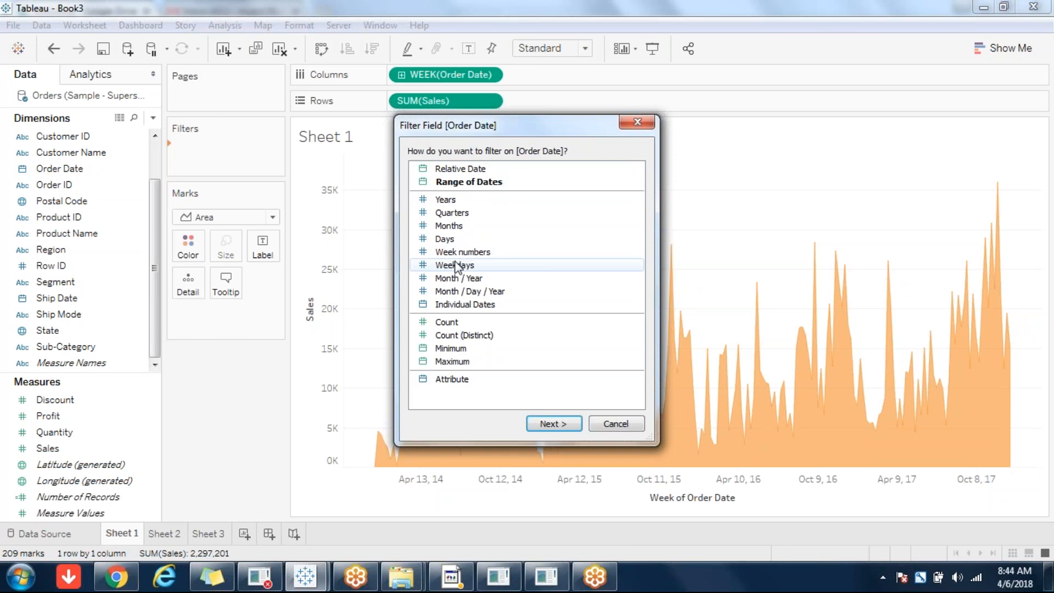
left_click(555, 426)
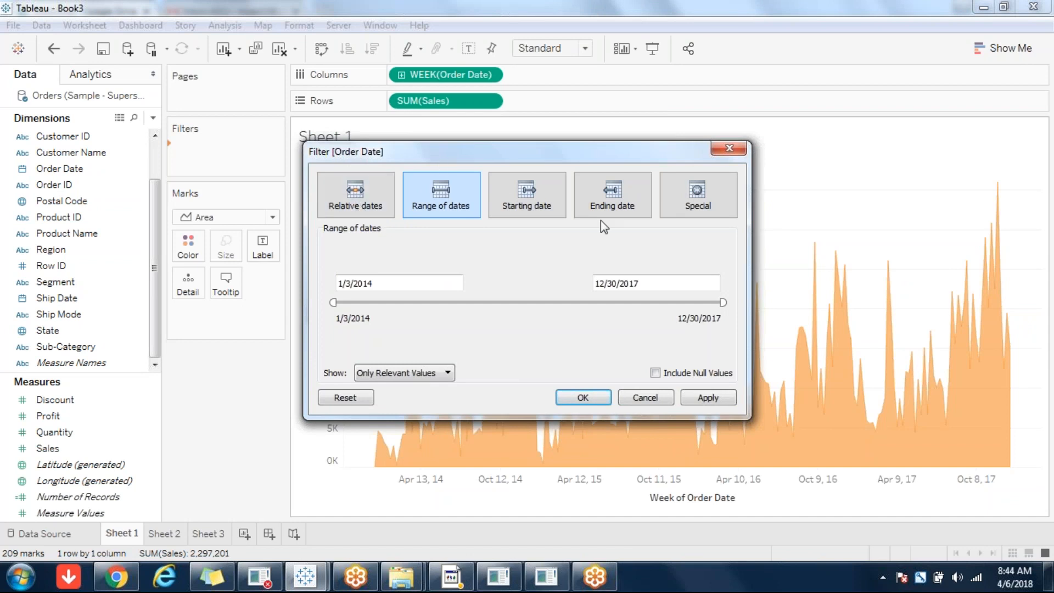
left_click(341, 198)
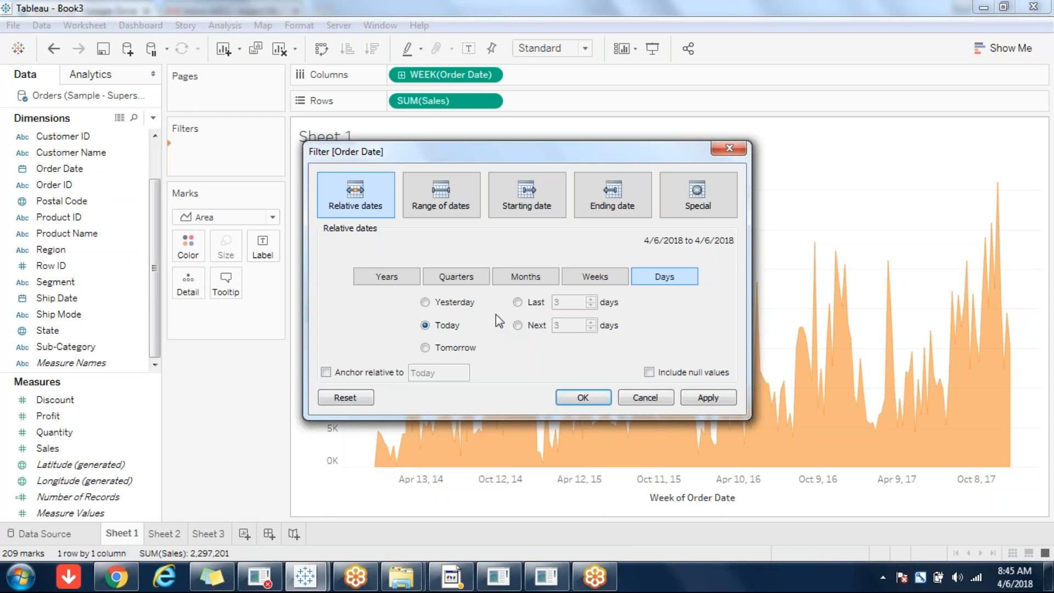
Try the relative date filter with the last 6 quarters and with the last 6 months
left_click(452, 279)
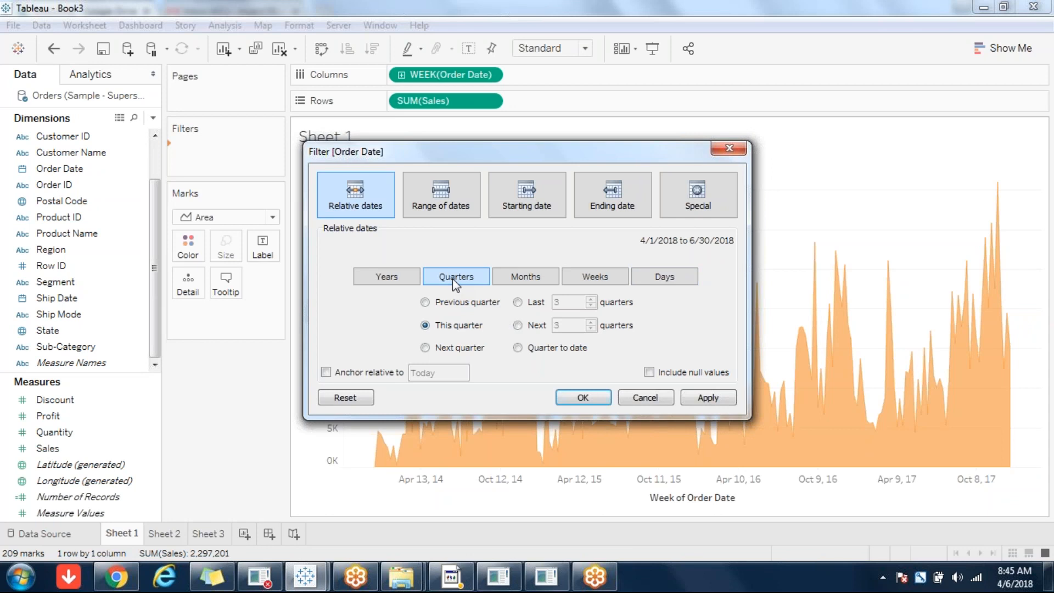
left_click(531, 304)
double_click(557, 302)
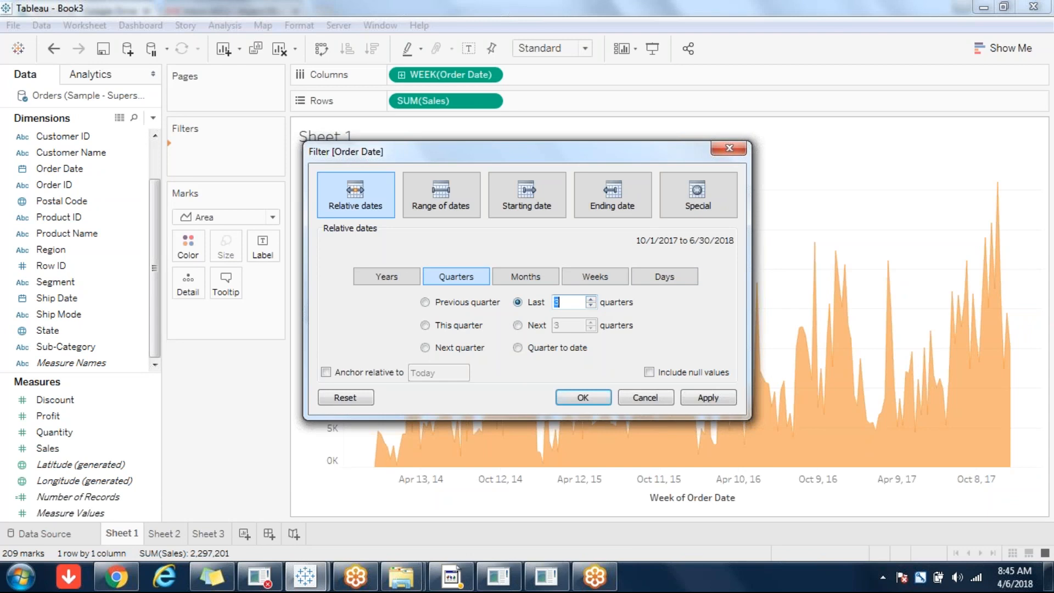
type("6")
left_click(518, 275)
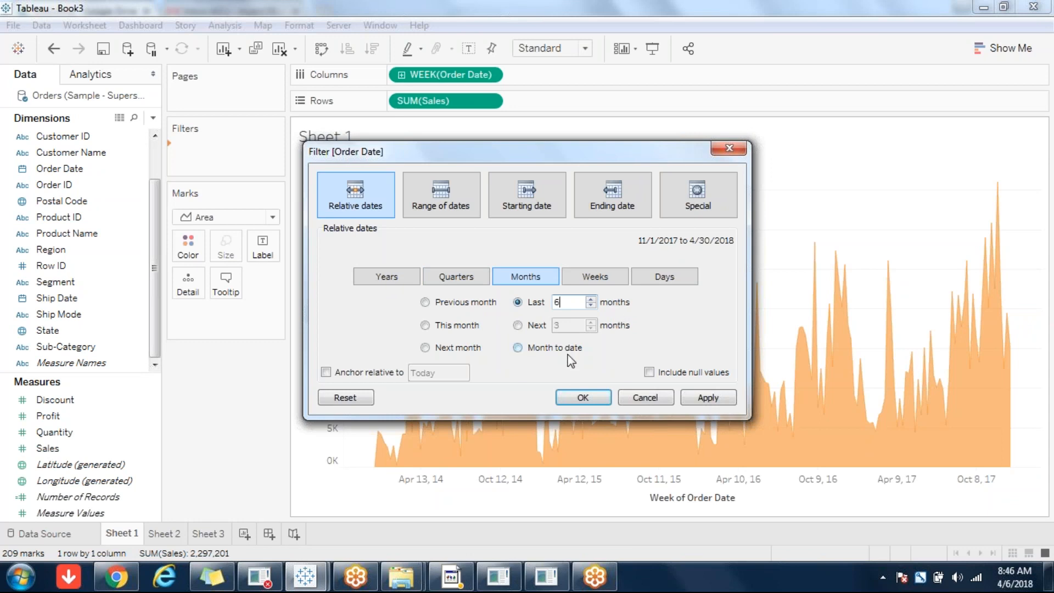
Compare the Next 3 setting across months, quarters, years and weeks, and set the relative filter to Year to date
left_click(530, 328)
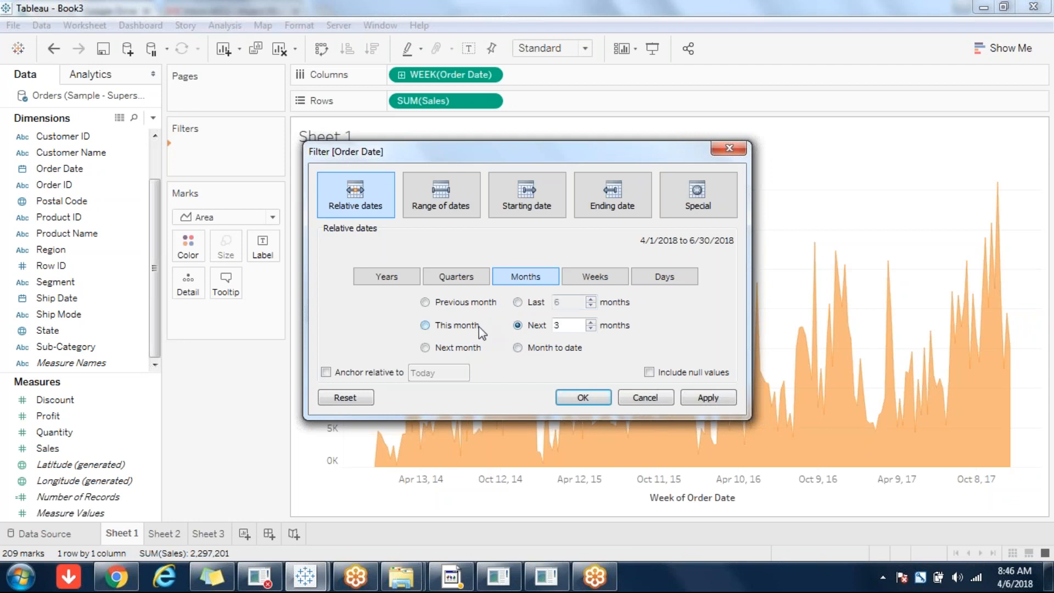
left_click(458, 276)
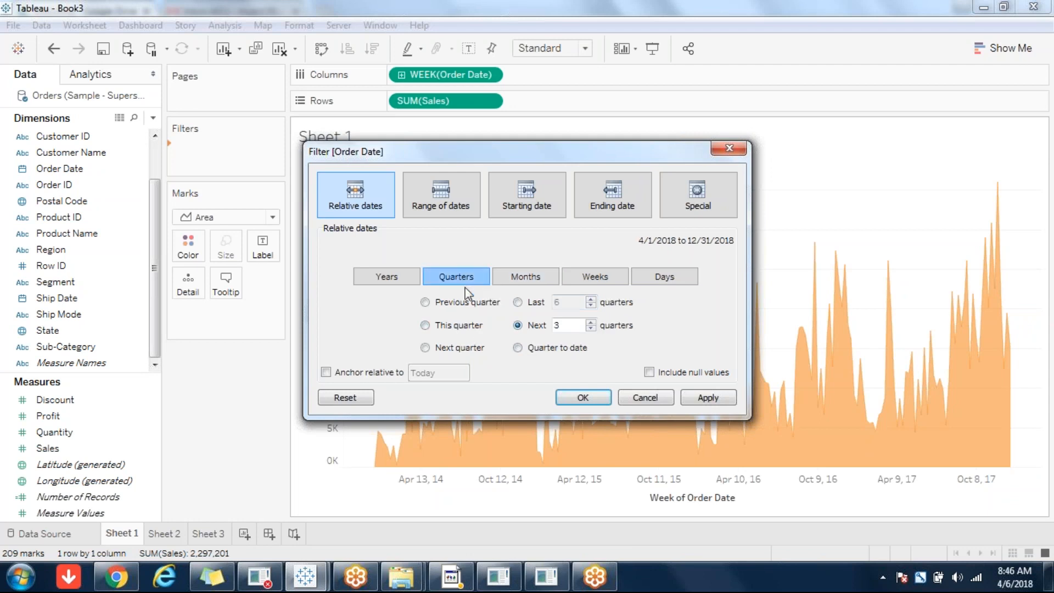
left_click(387, 276)
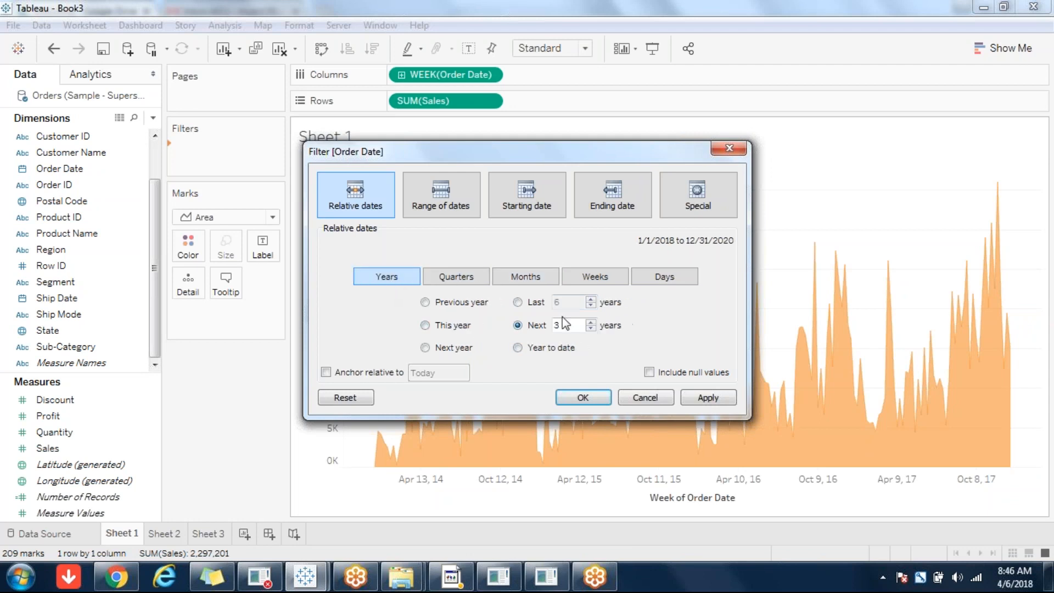
left_click(611, 278)
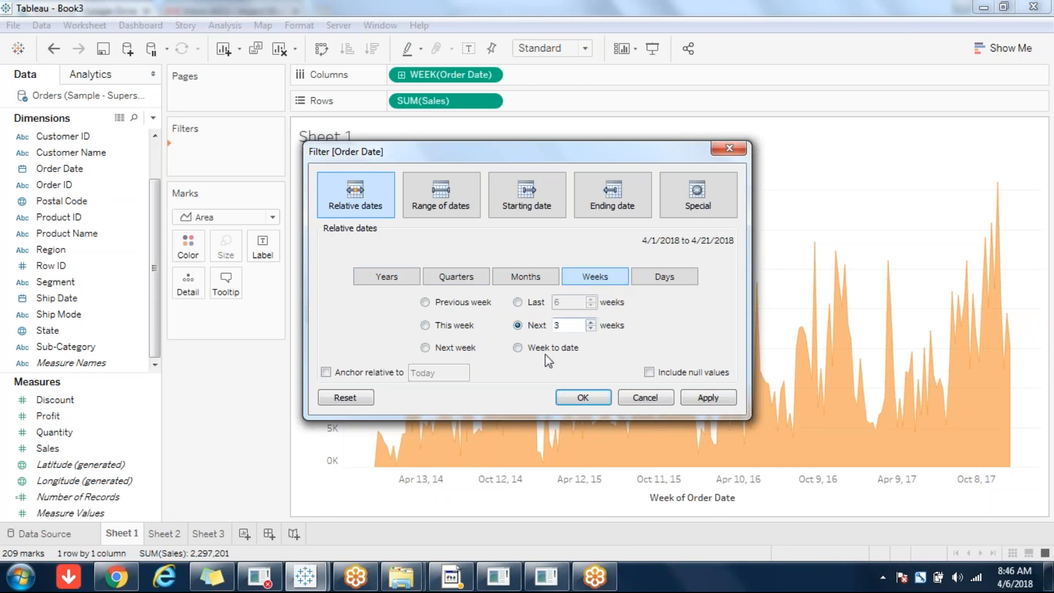
left_click(512, 280)
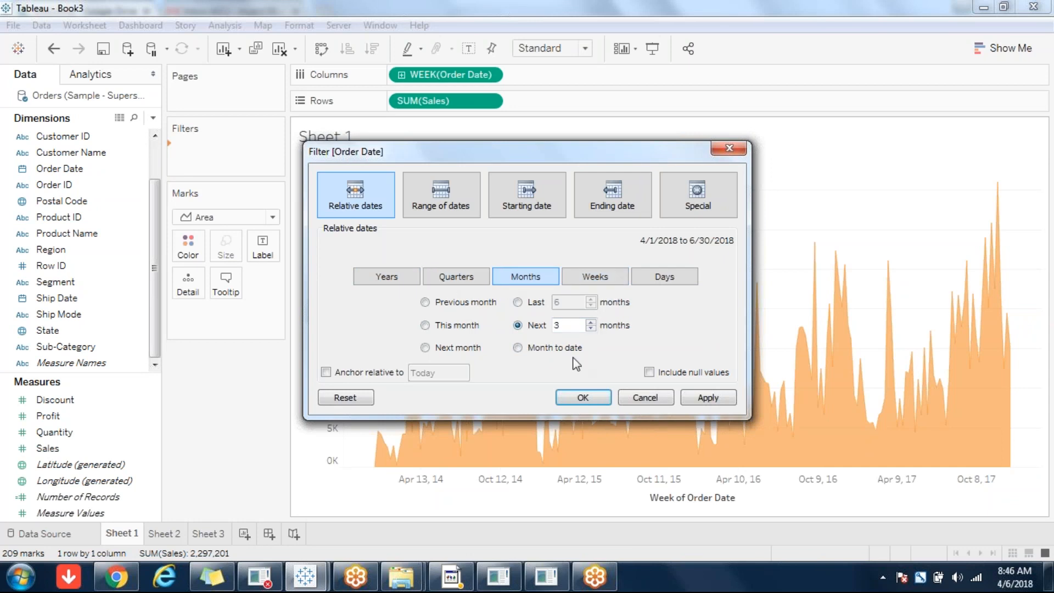
left_click(447, 279)
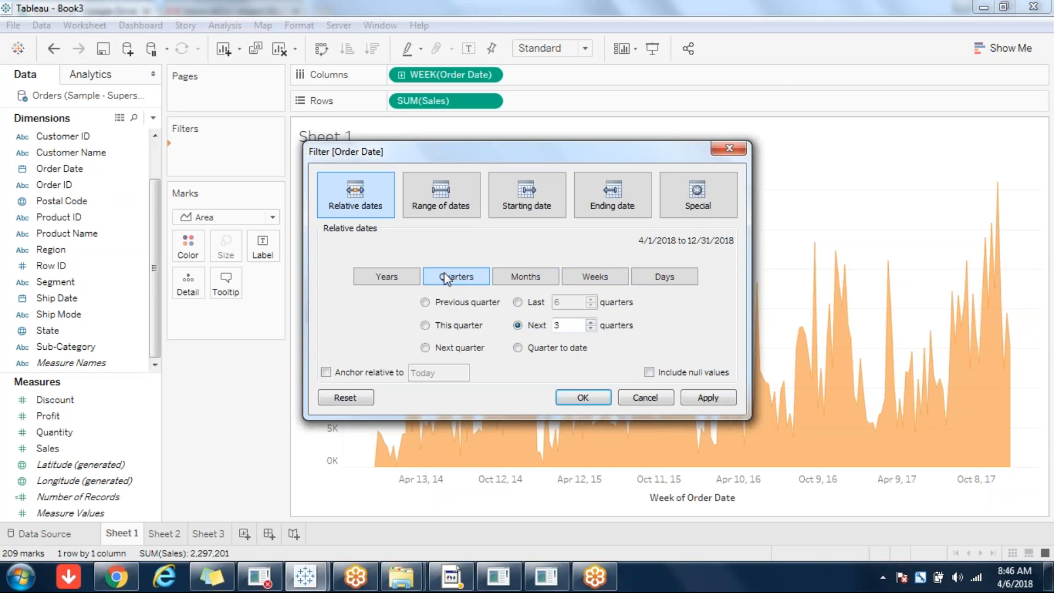
left_click(397, 279)
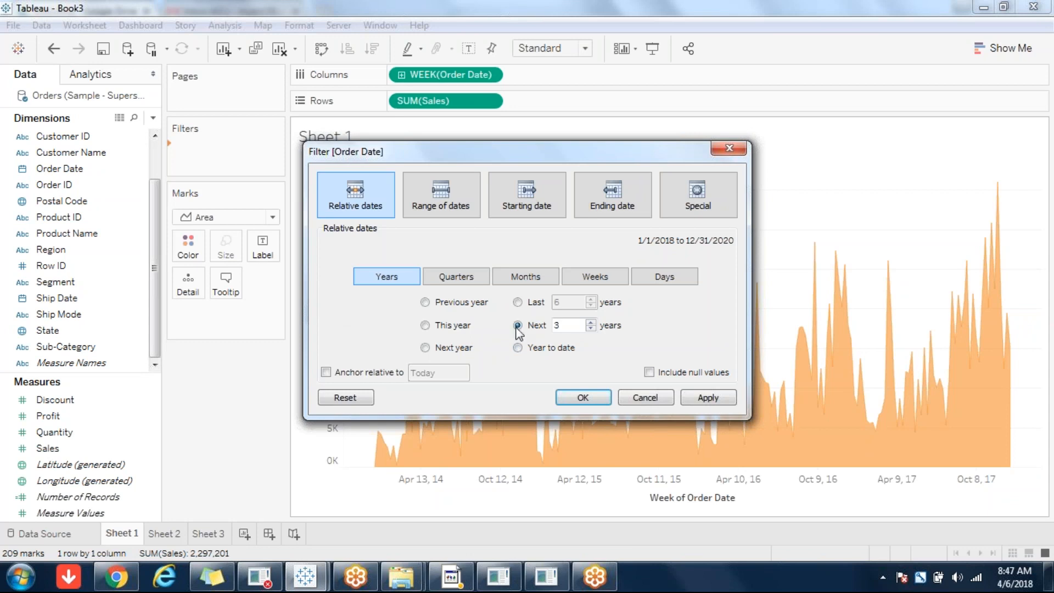
left_click(521, 347)
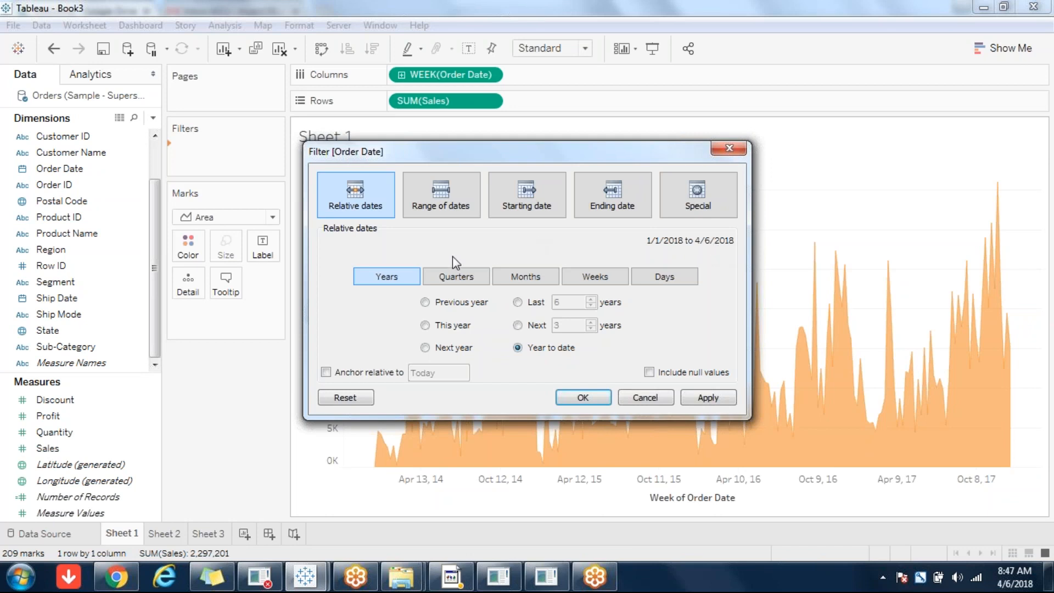
Anchor the Year to date relative filter on Order Date to 1/18/2018
left_click(329, 376)
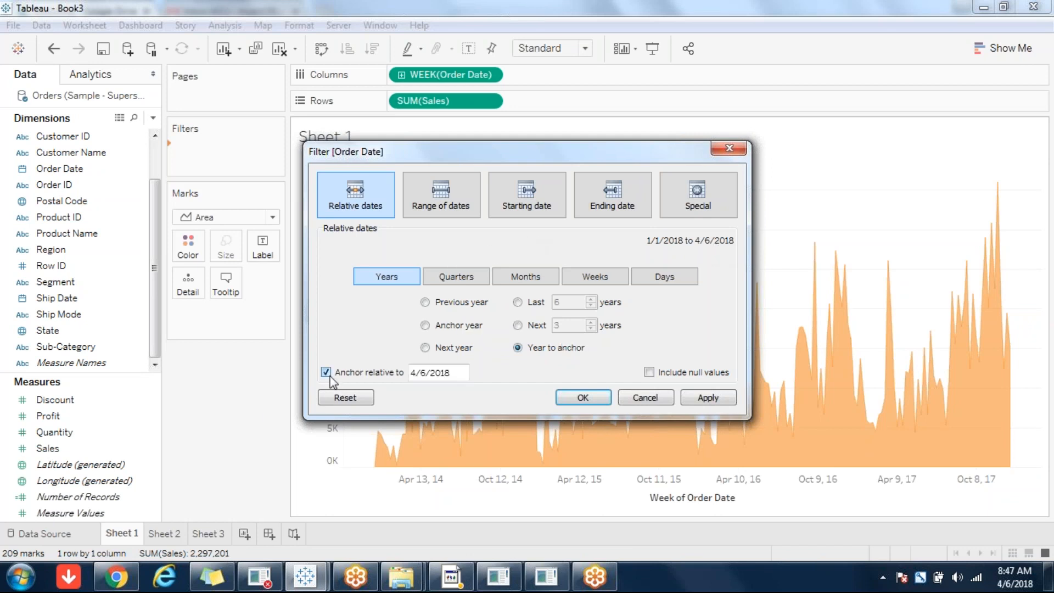
left_click(459, 378)
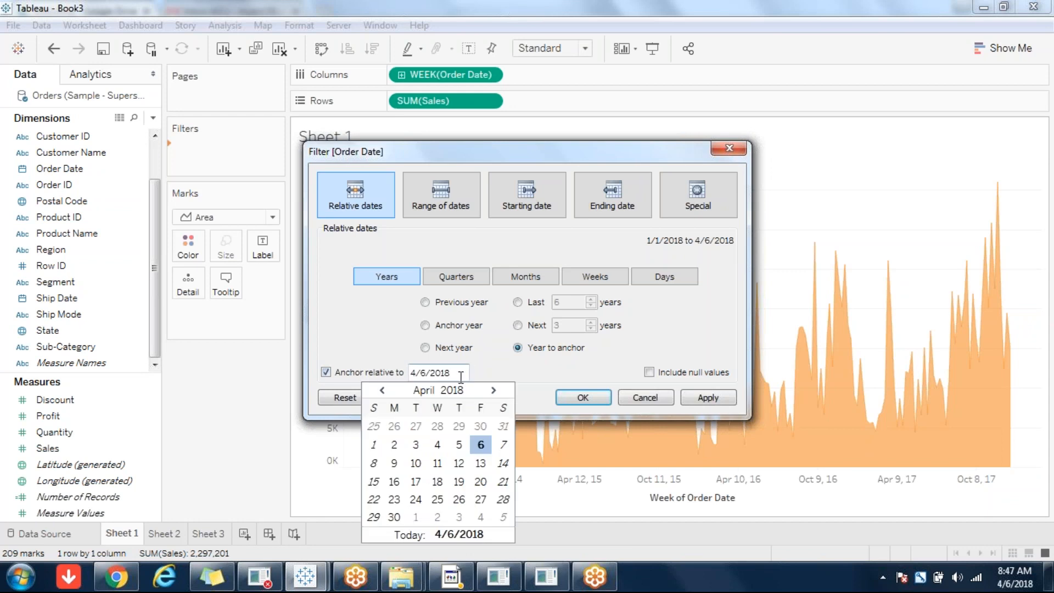
left_click(383, 391)
left_click(382, 390)
left_click(382, 391)
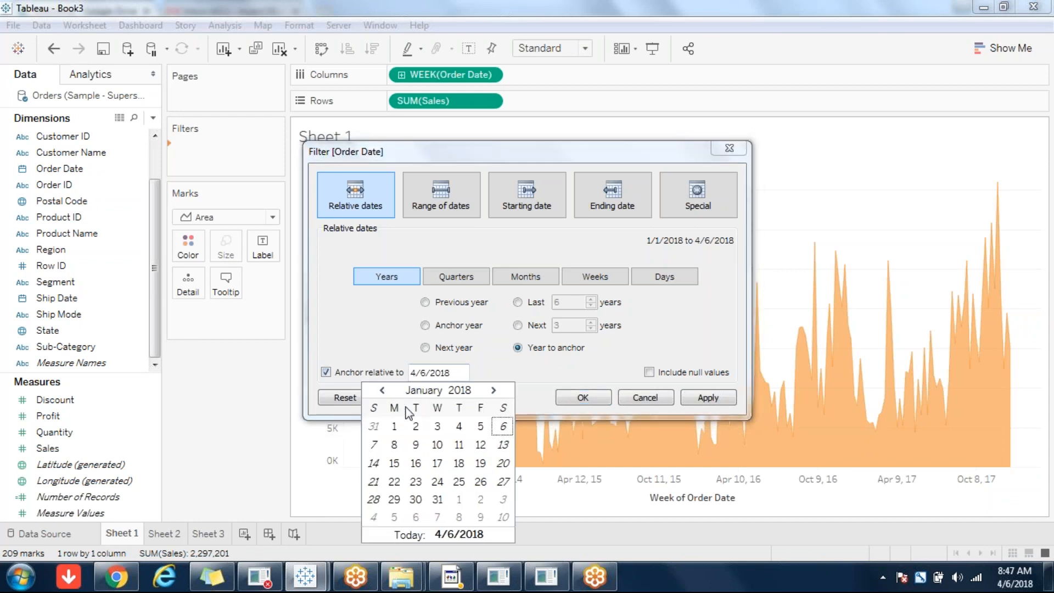
left_click(458, 463)
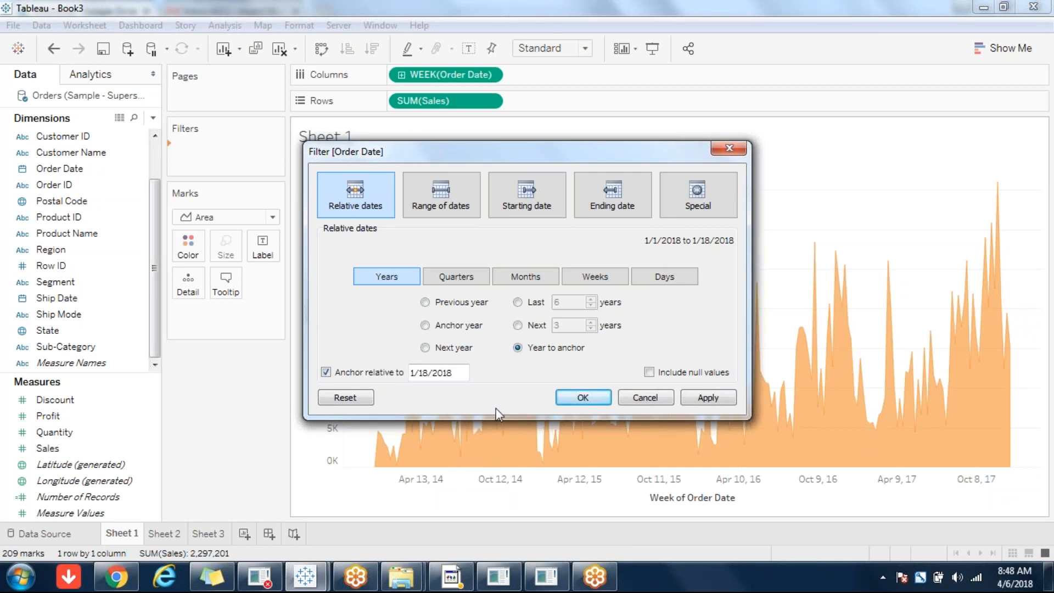
Go through the Range of dates, Starting date and Ending date options, and apply a Special filter with All dates to Order Date
left_click(440, 205)
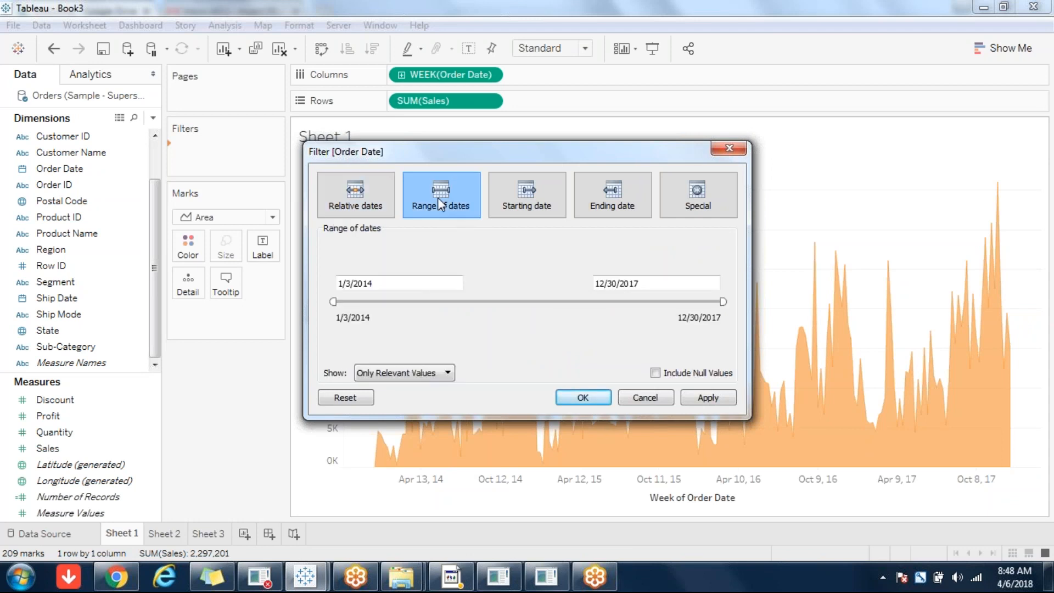
left_click(538, 204)
left_click(613, 189)
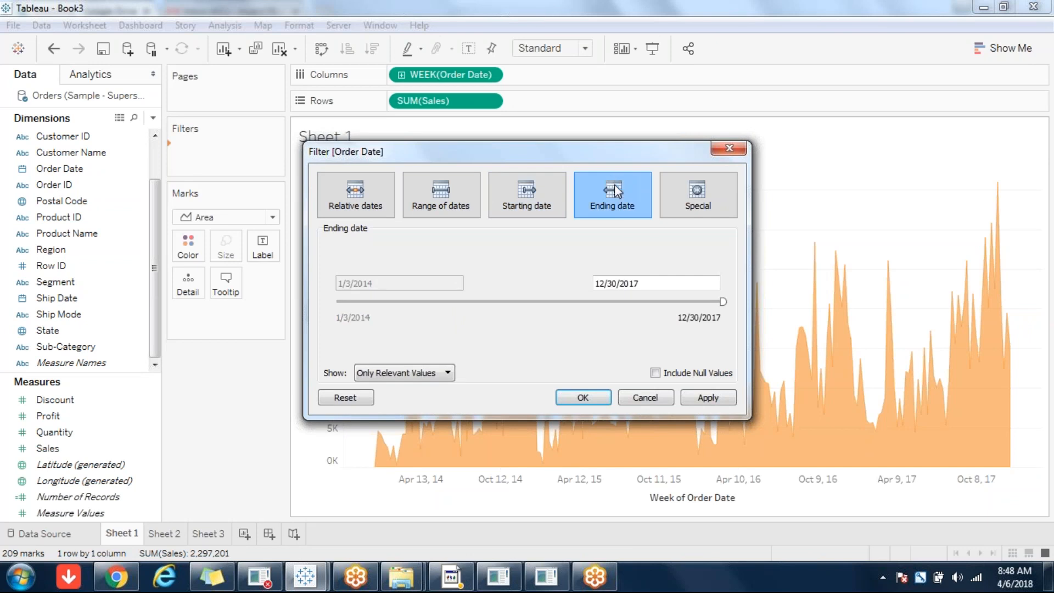
left_click(694, 198)
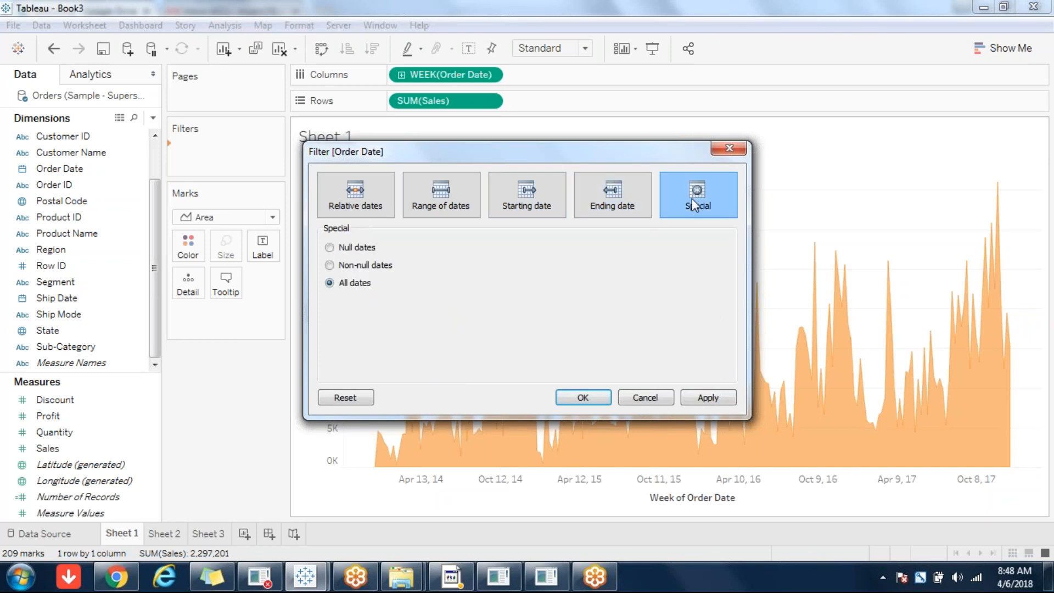
left_click(582, 397)
Show the Order Date filter card beside the chart, and open and close its filter editor
left_click(268, 150)
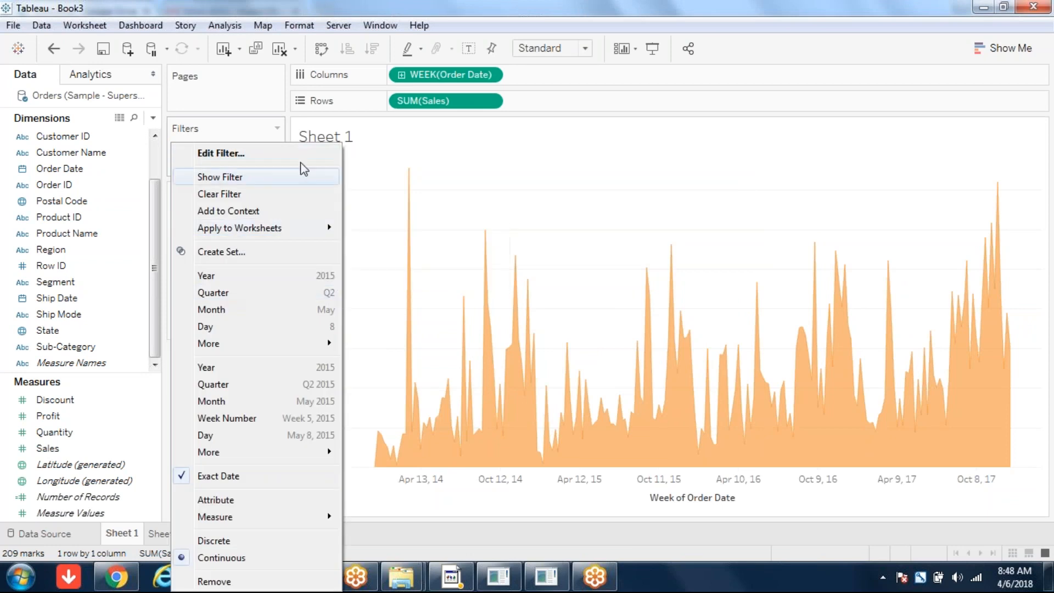
left_click(243, 179)
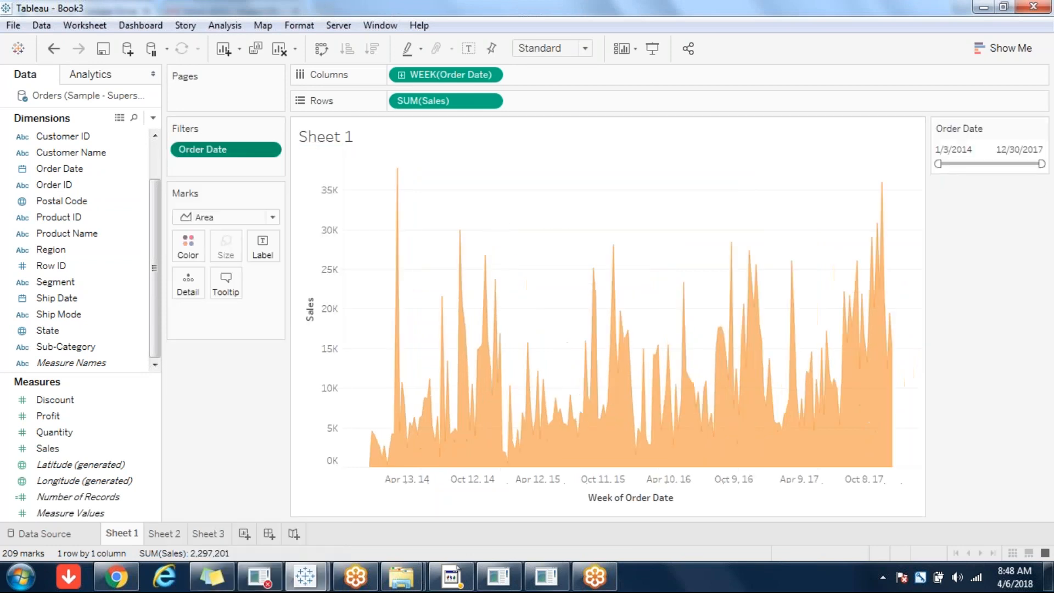
left_click(1041, 129)
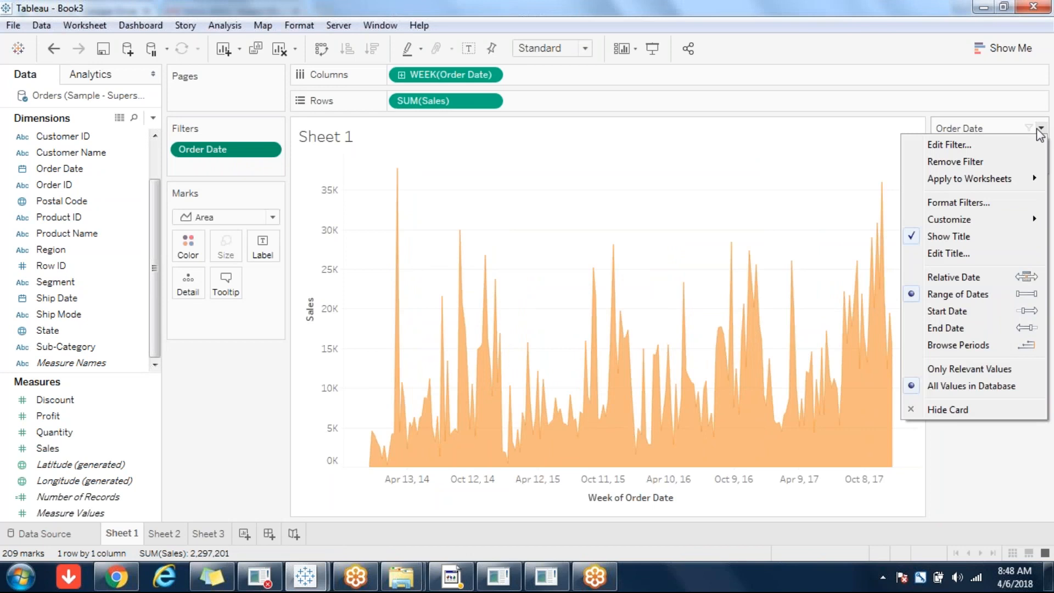
left_click(967, 146)
left_click(724, 151)
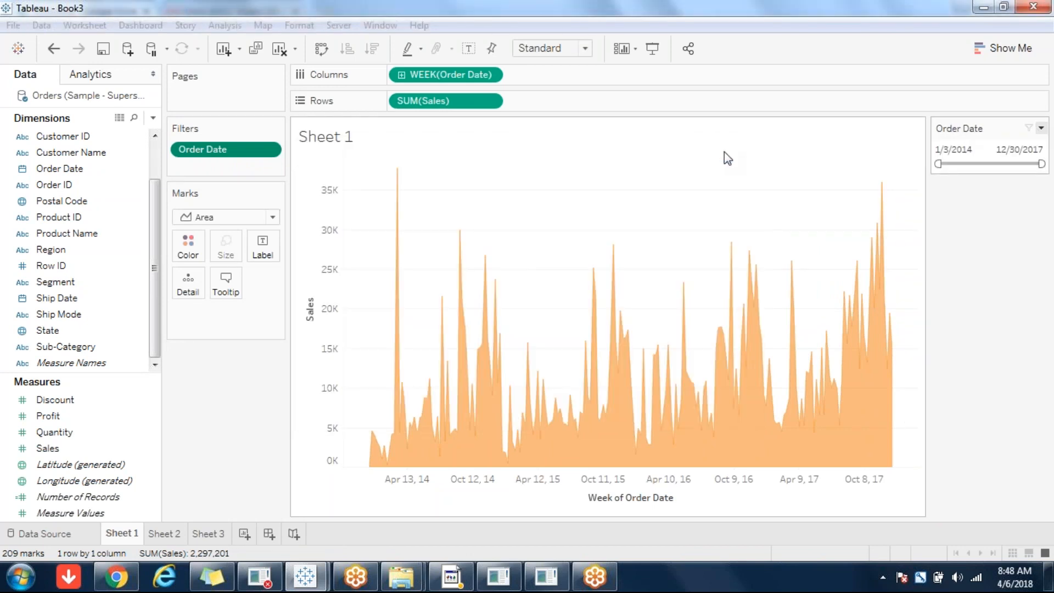
Review the card's worksheet scope and customization options, and show the null controls on the Order Date filter card
left_click(1041, 128)
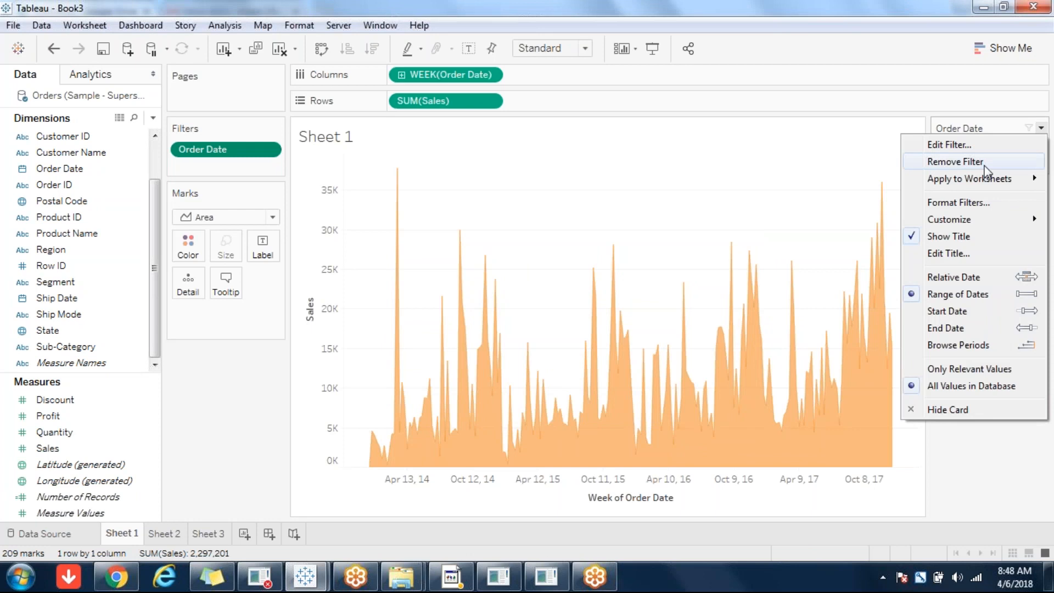
mouse_move(977, 185)
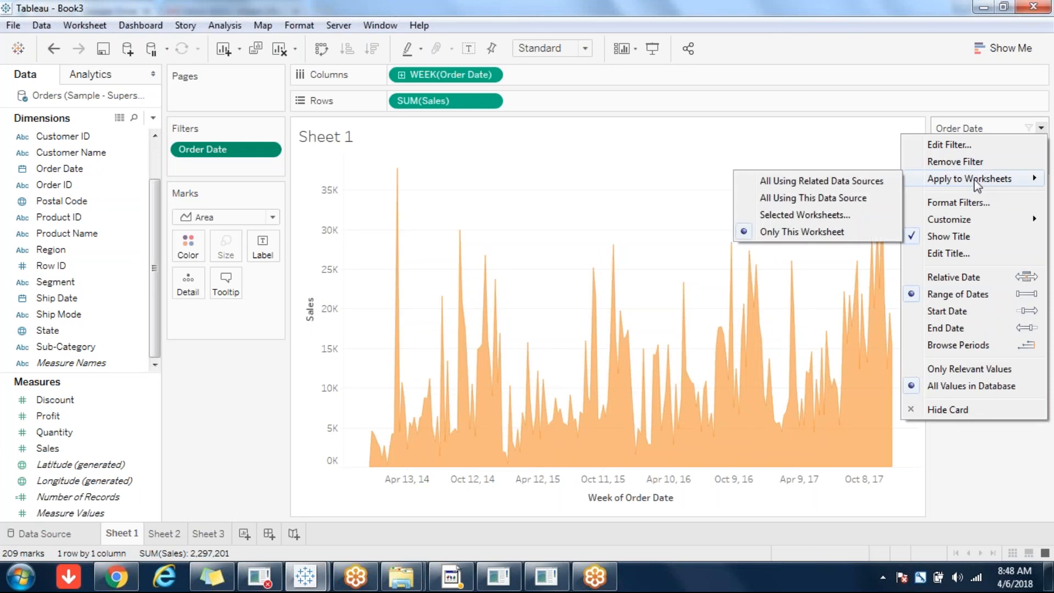
mouse_move(967, 222)
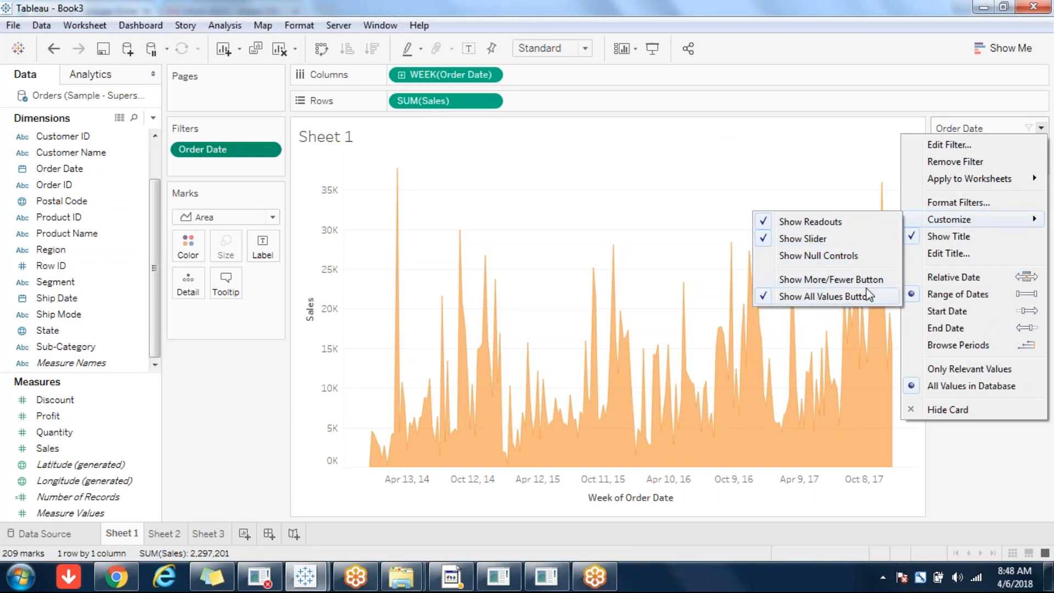
left_click(816, 256)
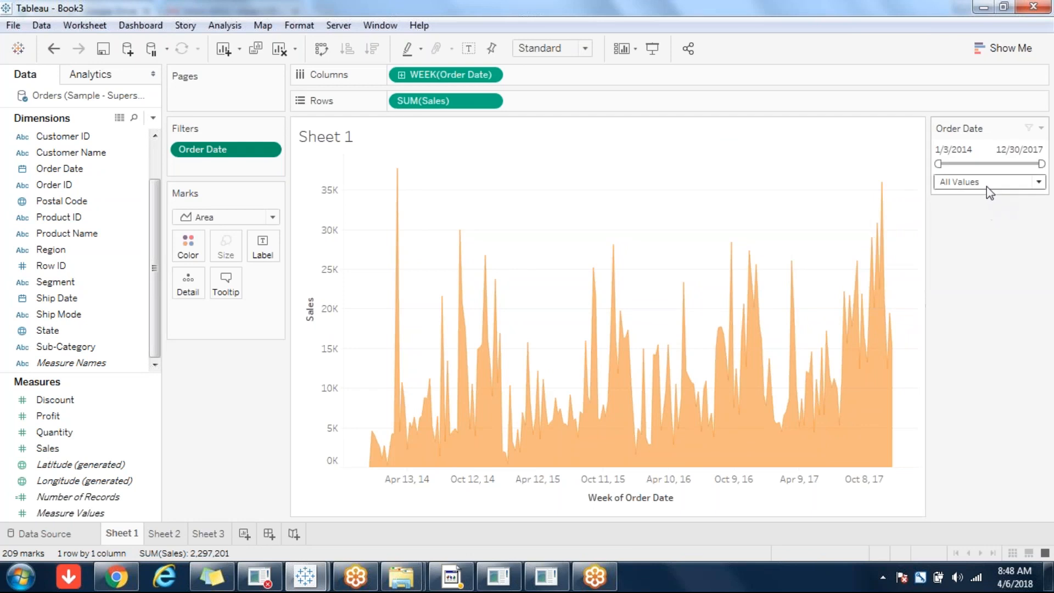
left_click(986, 186)
left_click(986, 186)
Switch the Order Date filter card to Relative Date and open its period choices
left_click(1041, 129)
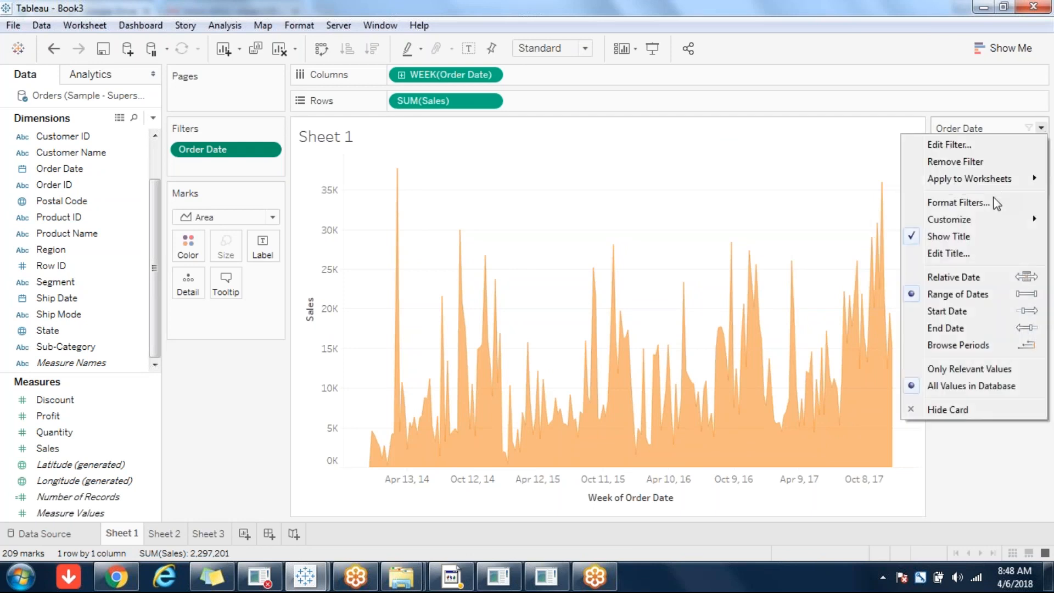
left_click(949, 277)
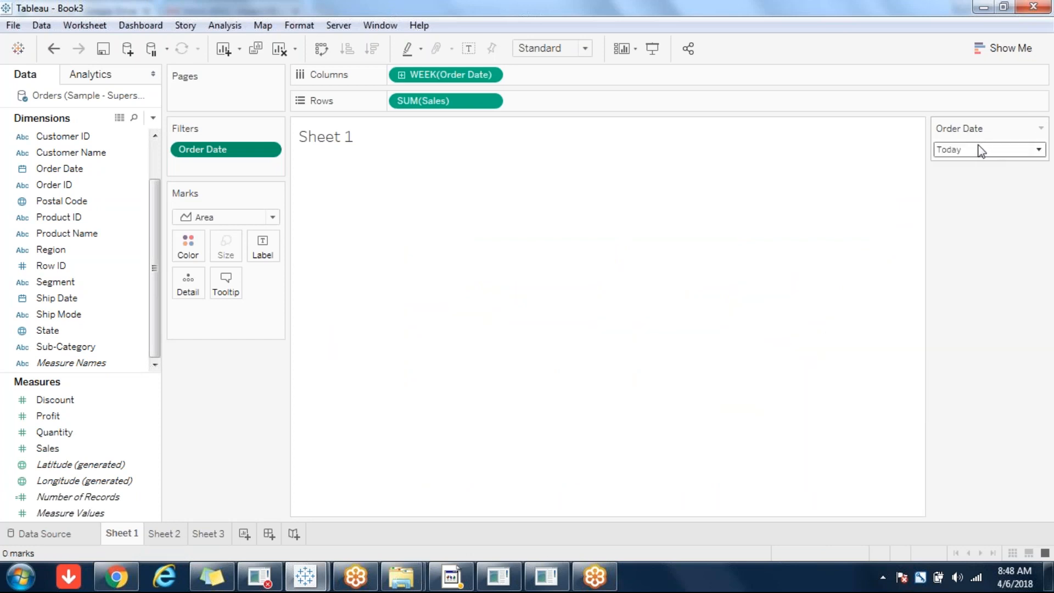
left_click(982, 149)
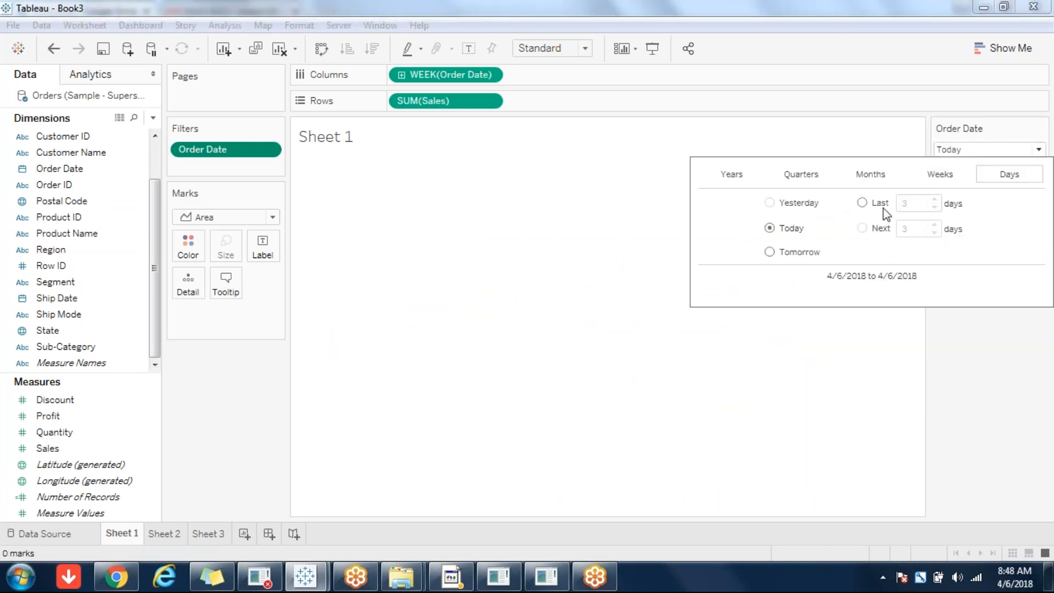
Switch the Order Date filter card to Range of Dates and extend the range start back to the earliest date
left_click(1041, 128)
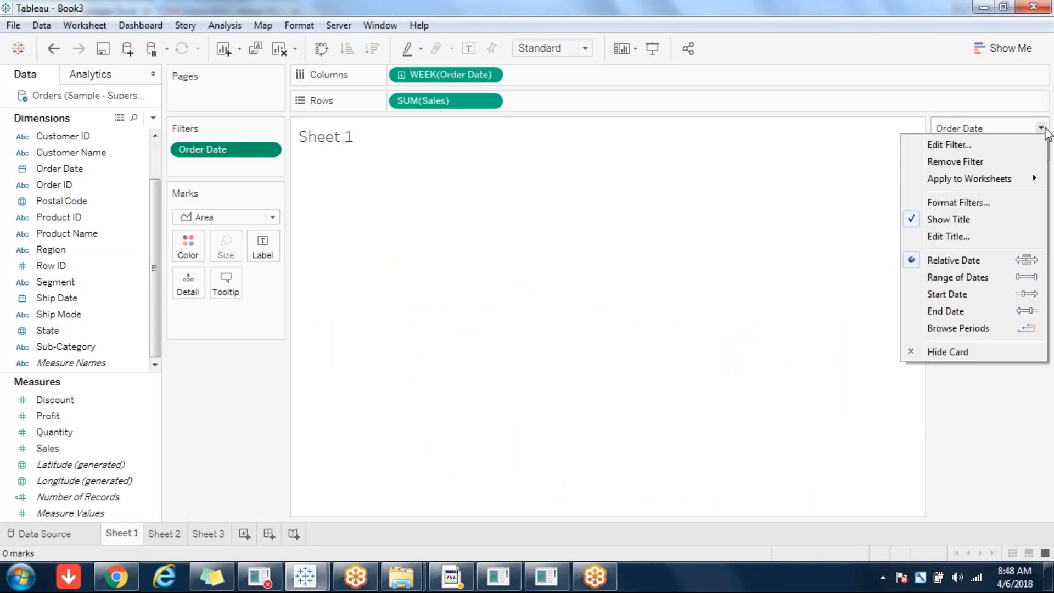
left_click(976, 280)
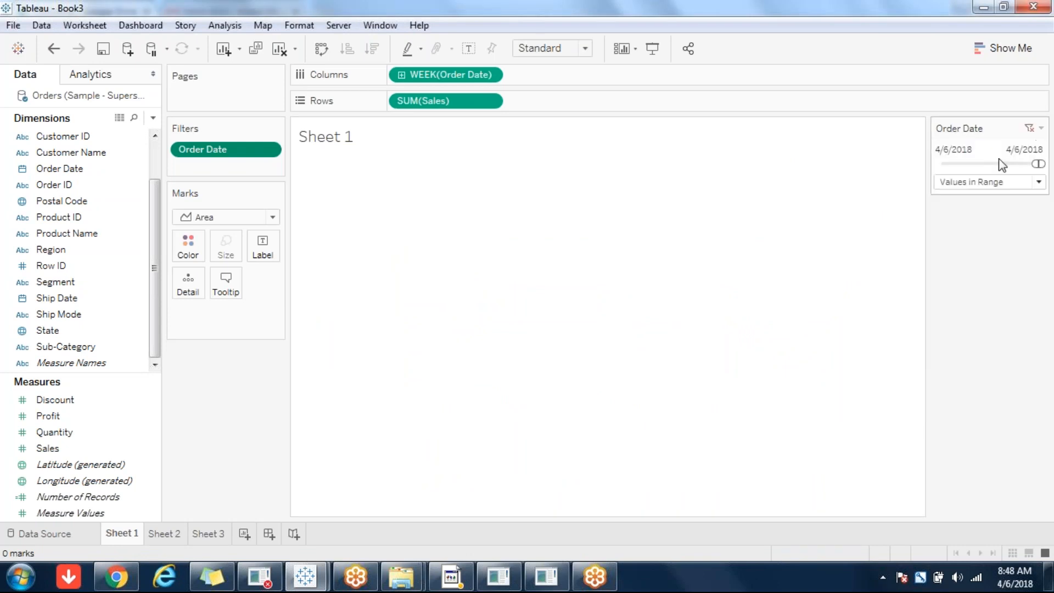
left_click_drag(1035, 163, 936, 163)
Switch the Order Date filter card to Browse Periods and try the 1w, 3m, 1y and 5y periods
left_click(1040, 128)
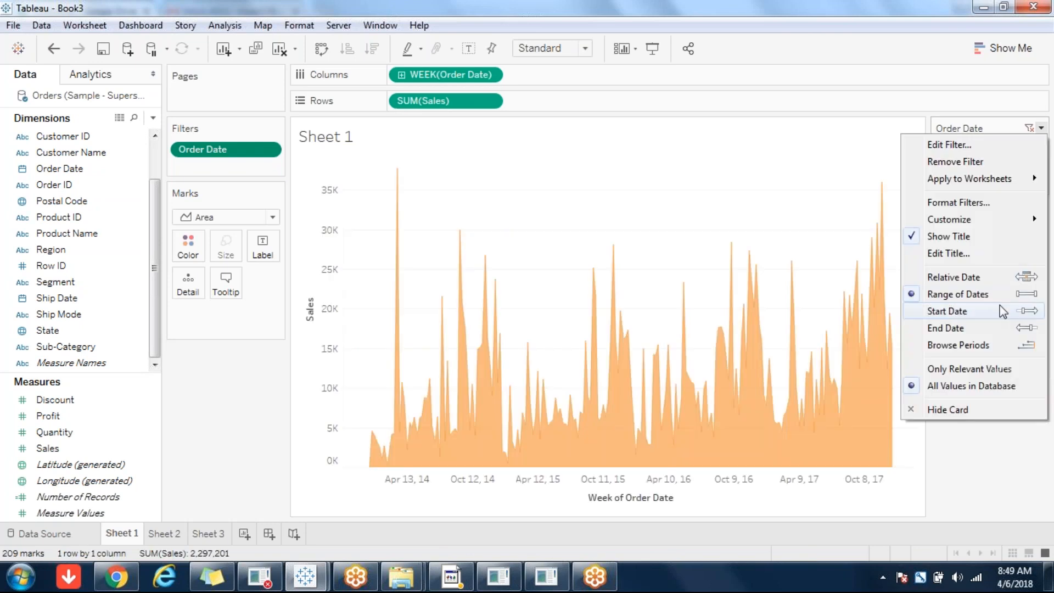
left_click(953, 346)
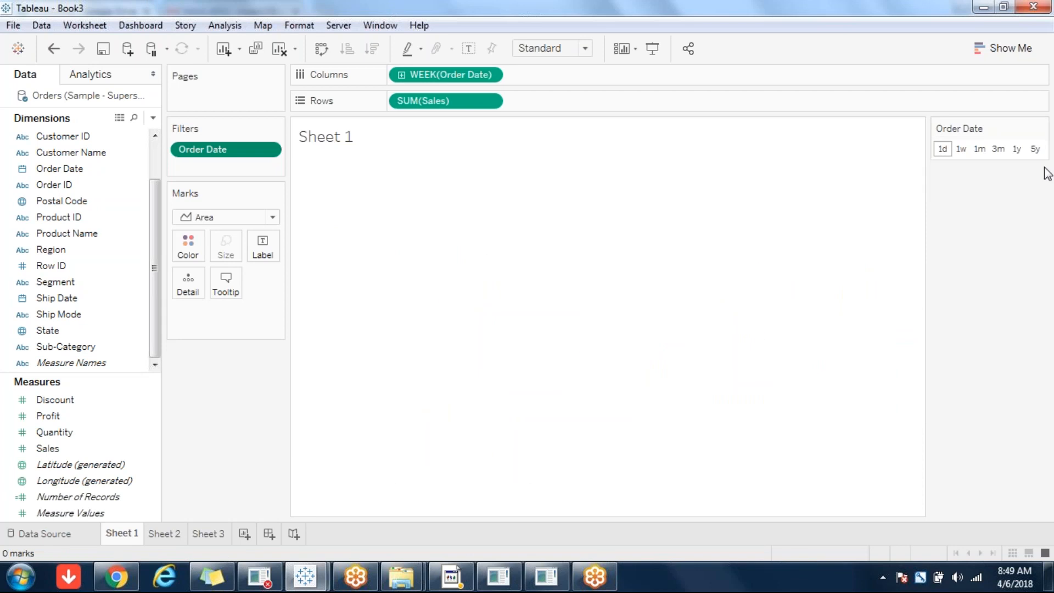
left_click(966, 154)
left_click(1003, 148)
left_click(1017, 150)
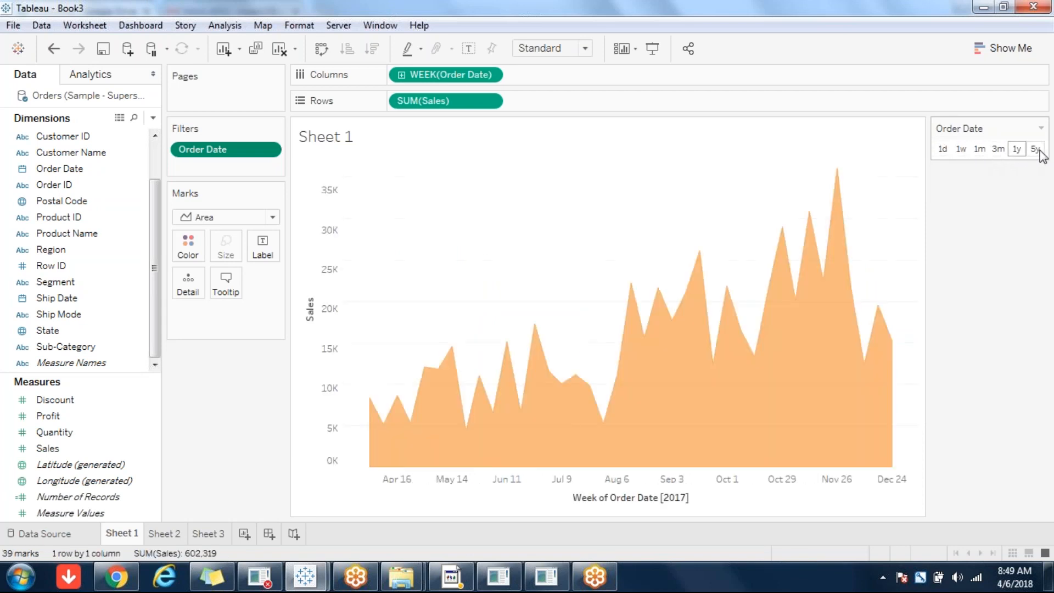
left_click(1035, 149)
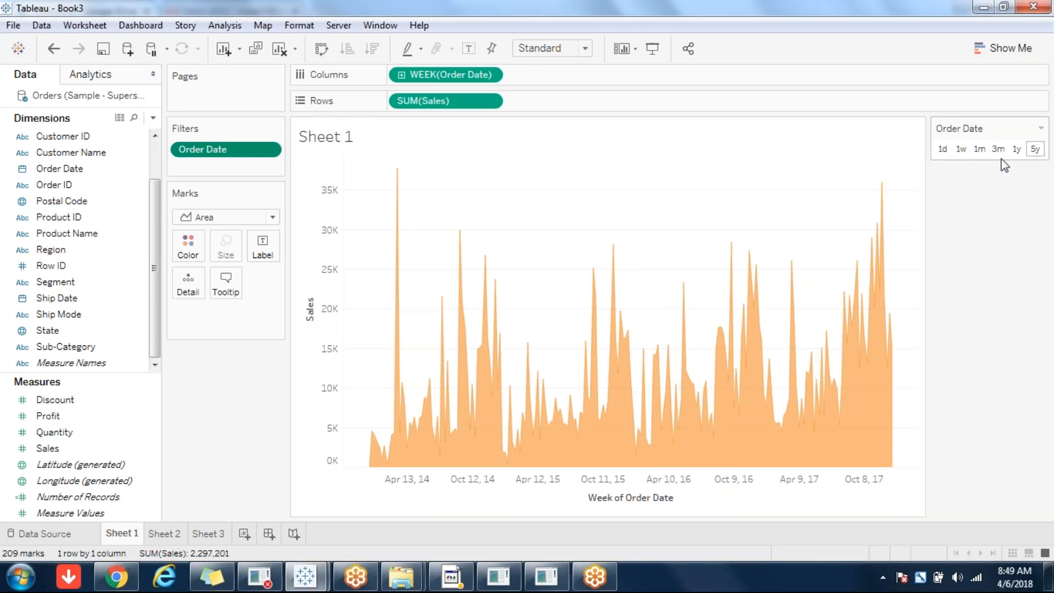
left_click(1040, 128)
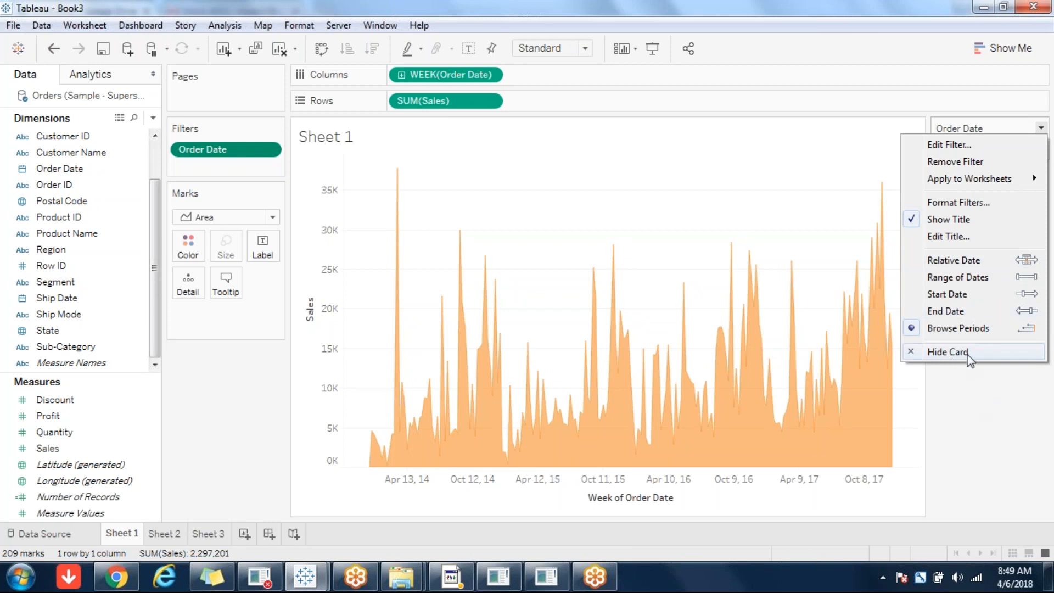
left_click(978, 401)
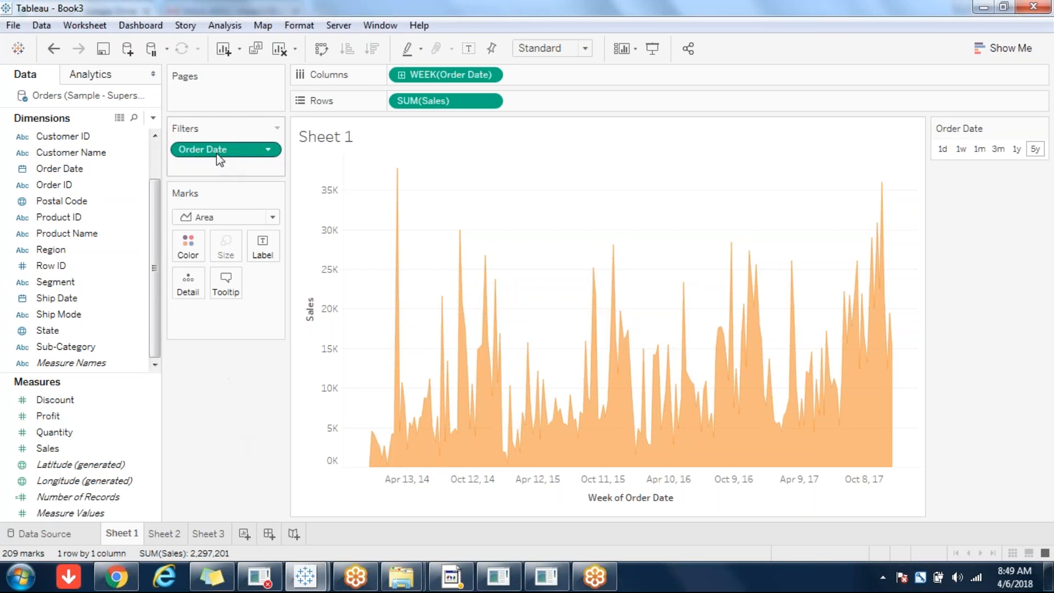
Replace the Order Date filter with a Month / Year filter that includes all values
left_click_drag(219, 157, 82, 217)
left_click_drag(66, 171, 192, 154)
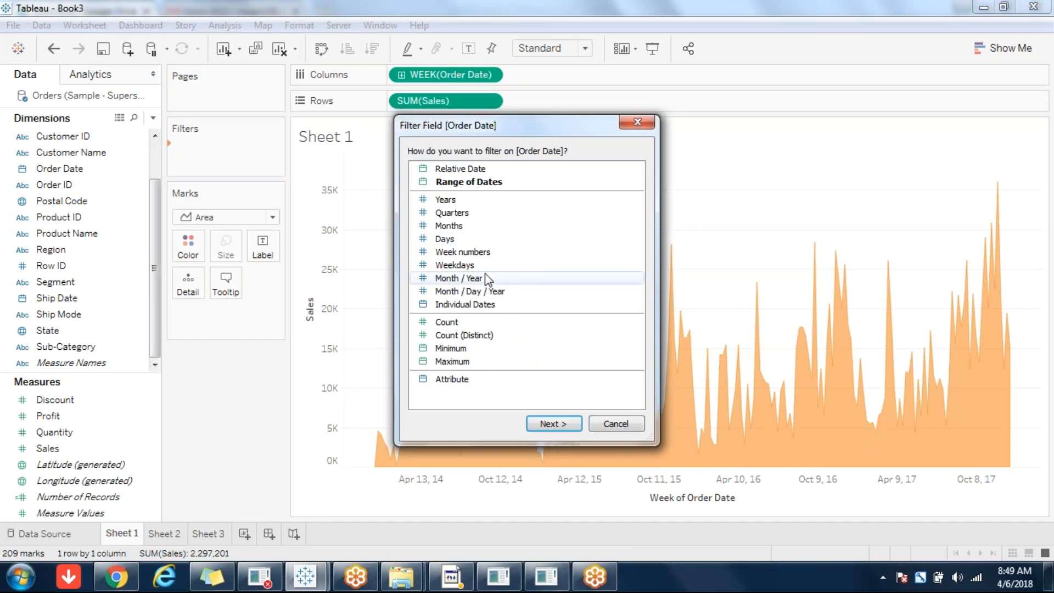
left_click(465, 278)
key("Return")
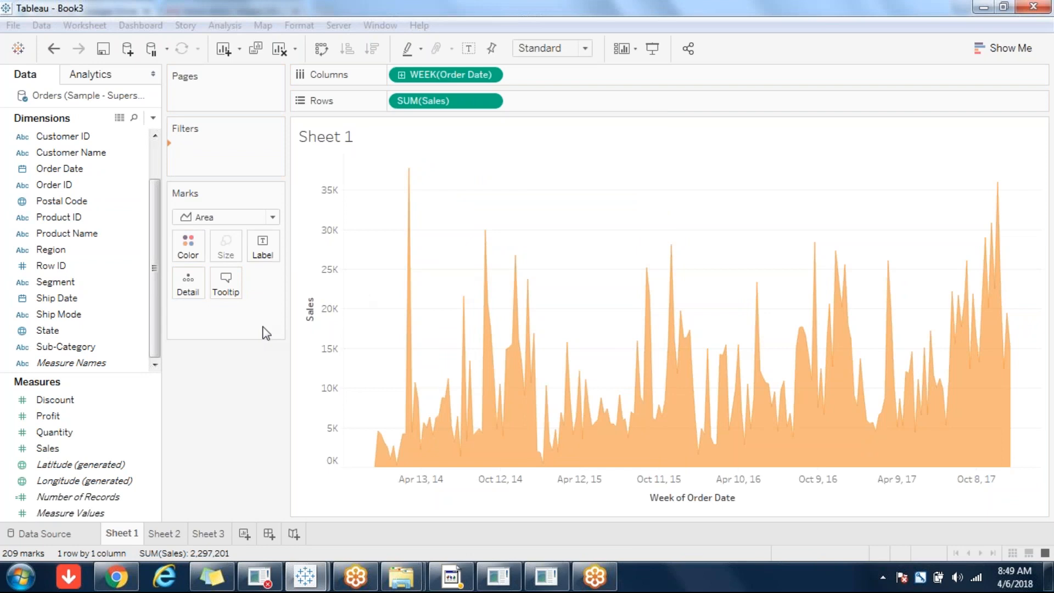
left_click(399, 331)
left_click(533, 487)
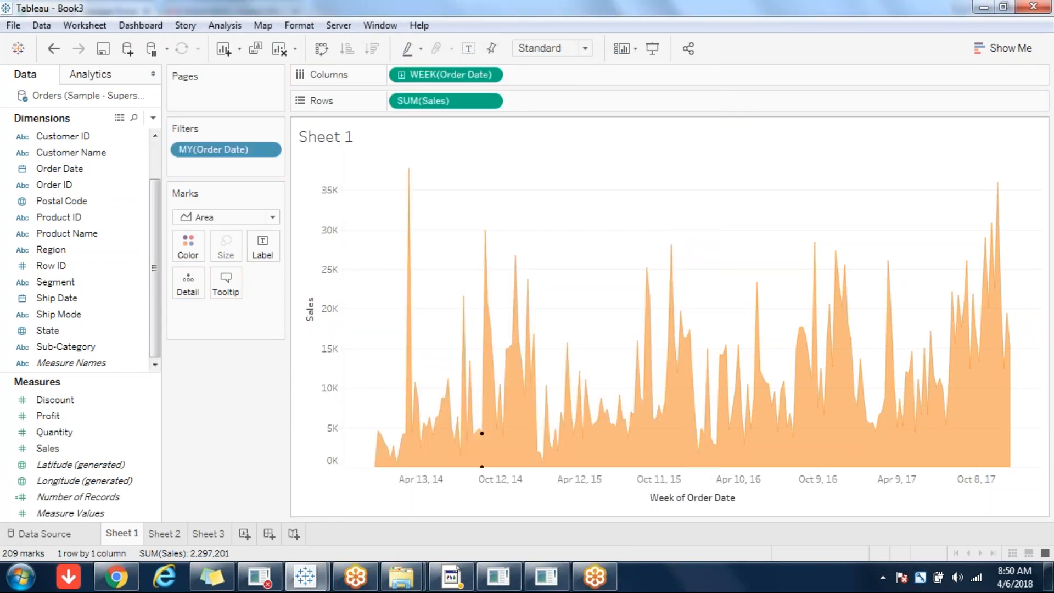
Show the Month / Year filter card and keep only June 2014 selected
left_click(266, 151)
left_click(241, 193)
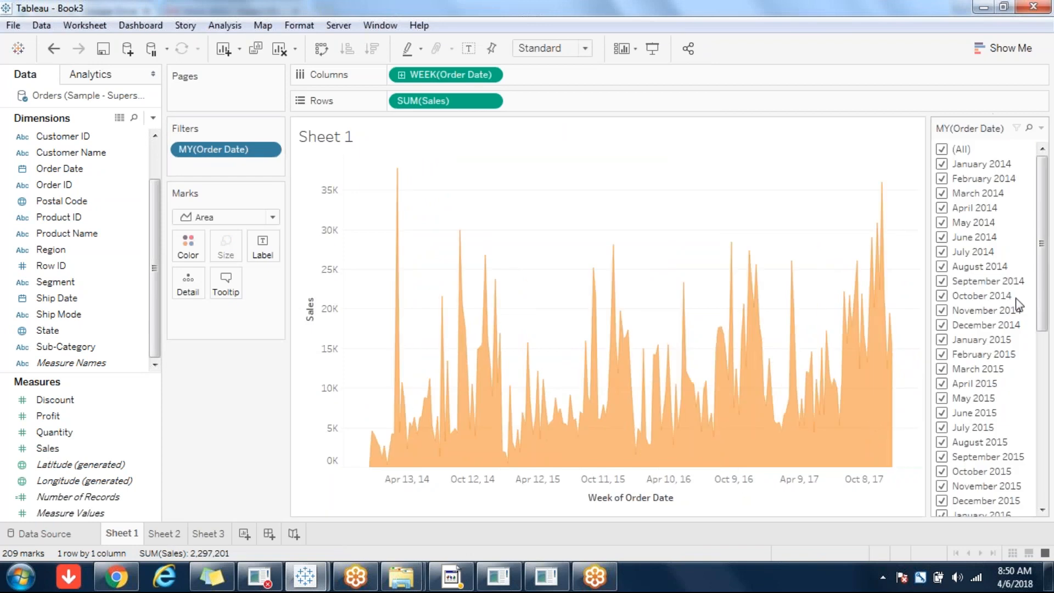
left_click(942, 149)
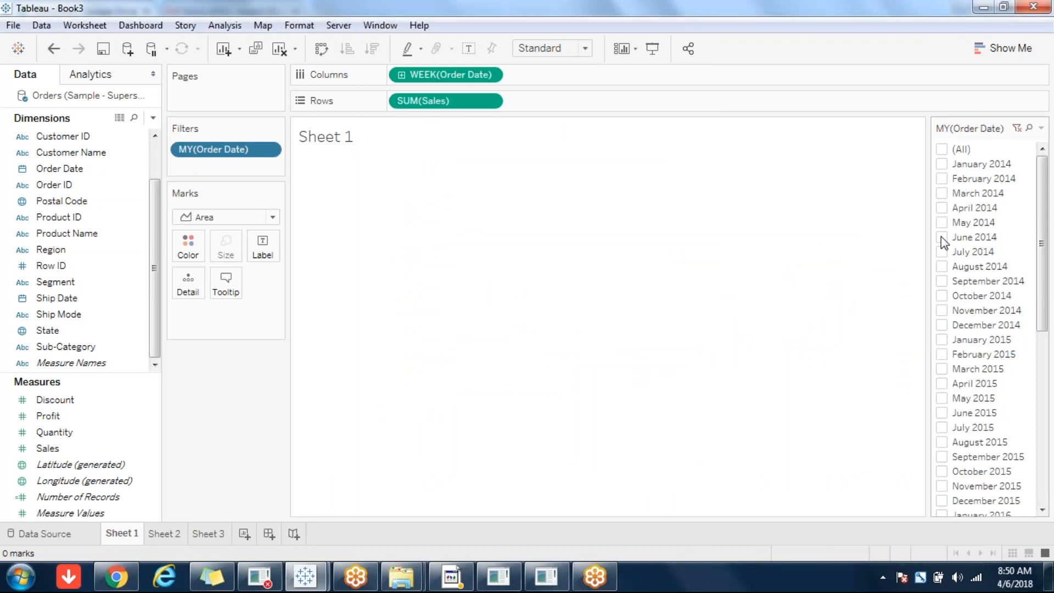
left_click(941, 238)
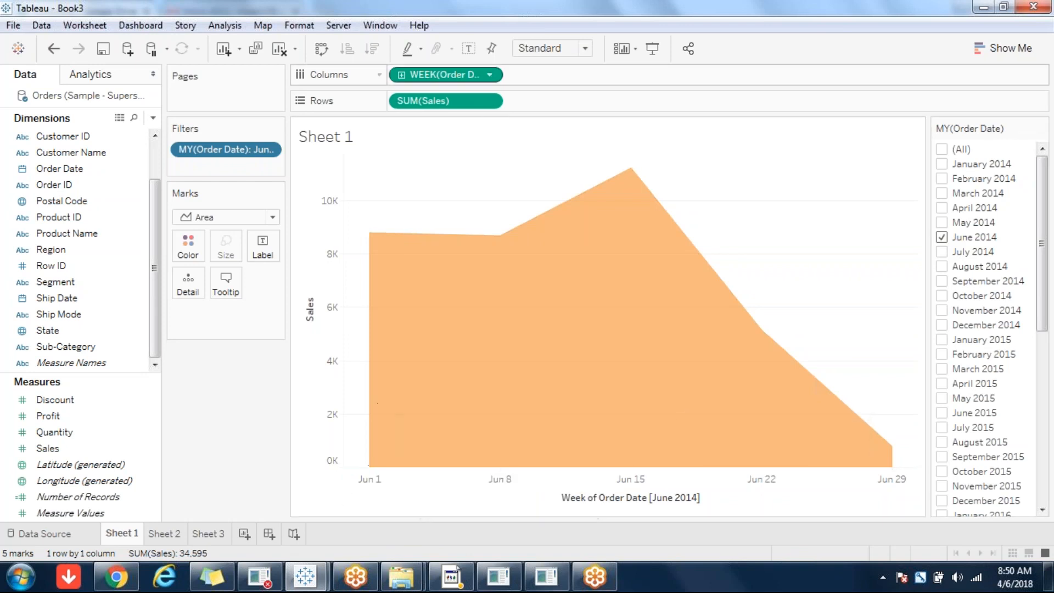
Format the Order Date week axis so its dates use the year-and-week style 2001 W11
left_click(489, 74)
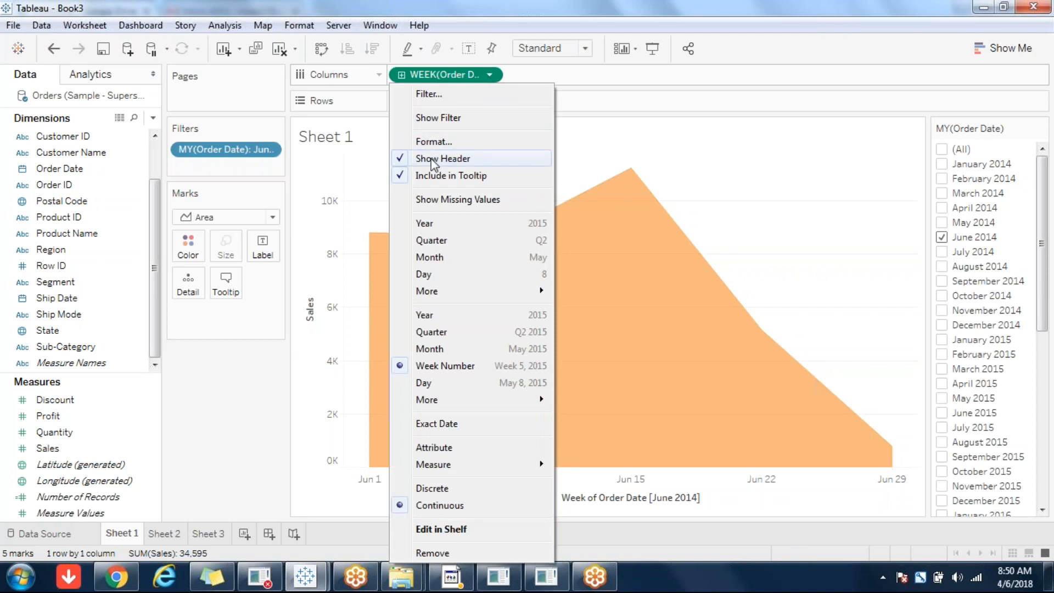
left_click(422, 138)
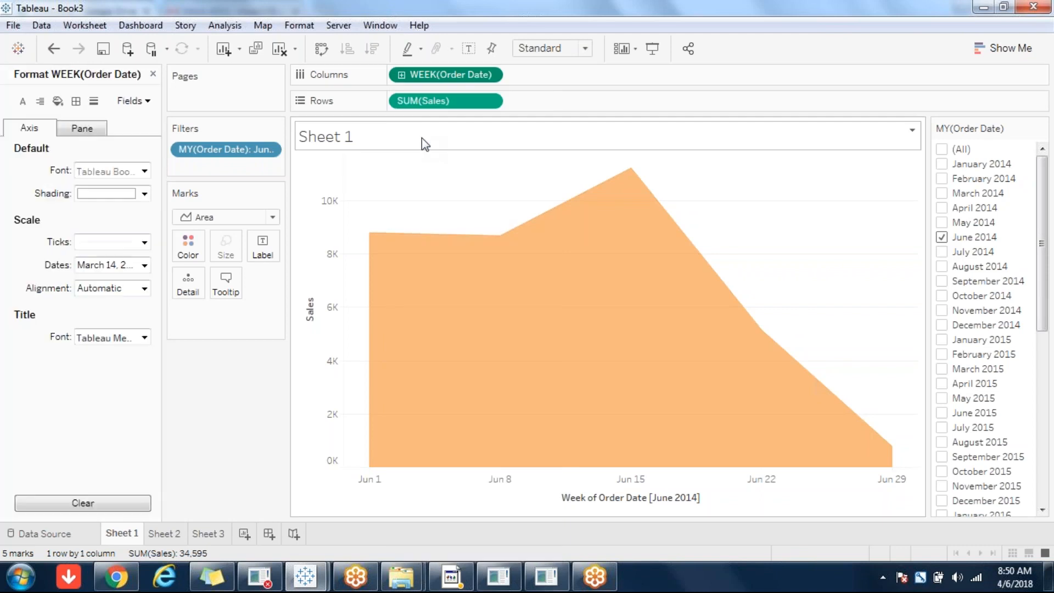
left_click(111, 266)
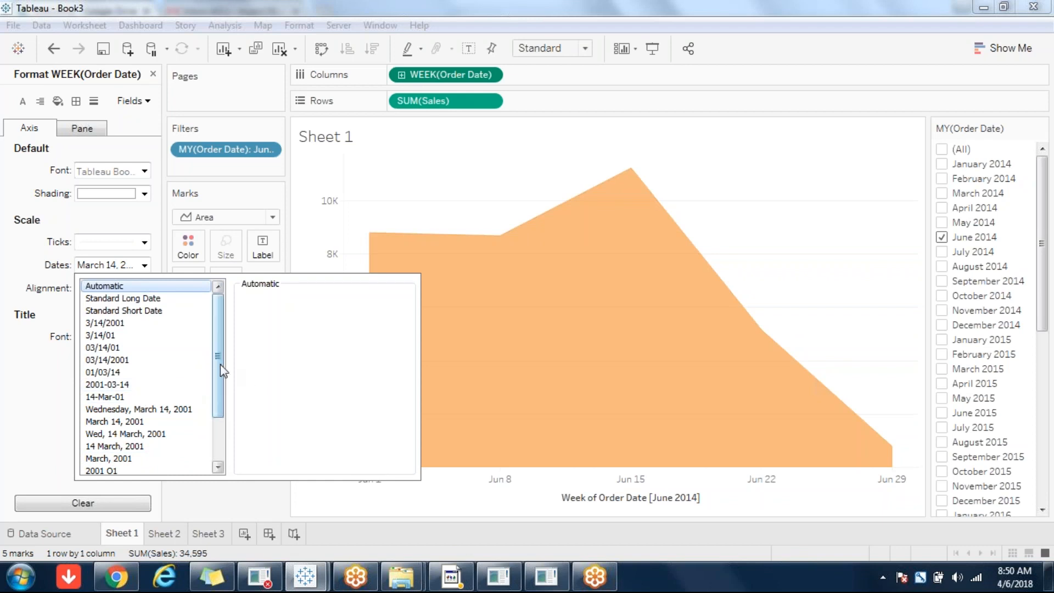
scroll(216, 361, "down", 2)
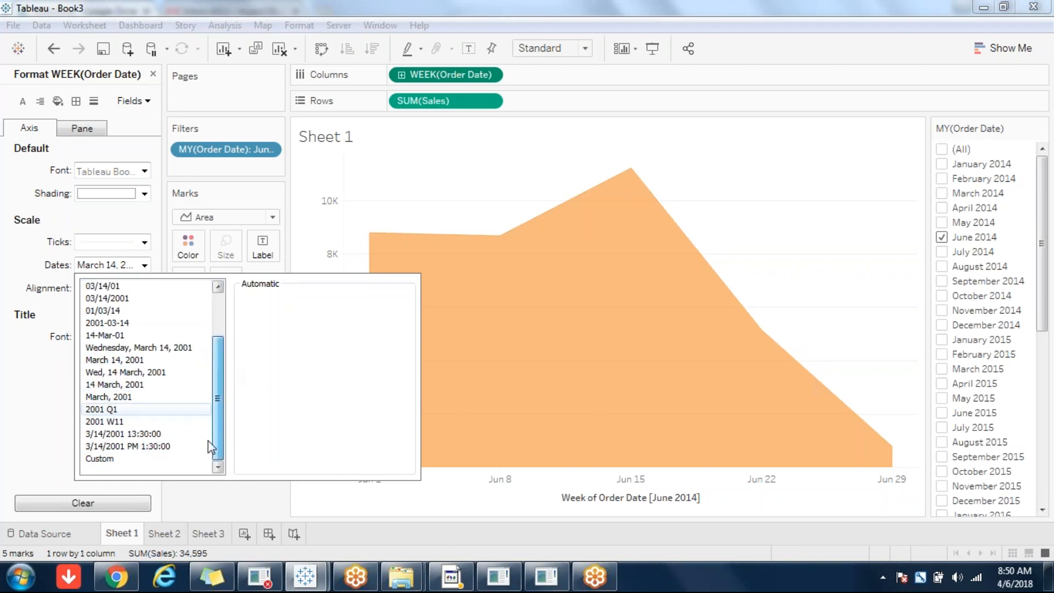
left_click(127, 421)
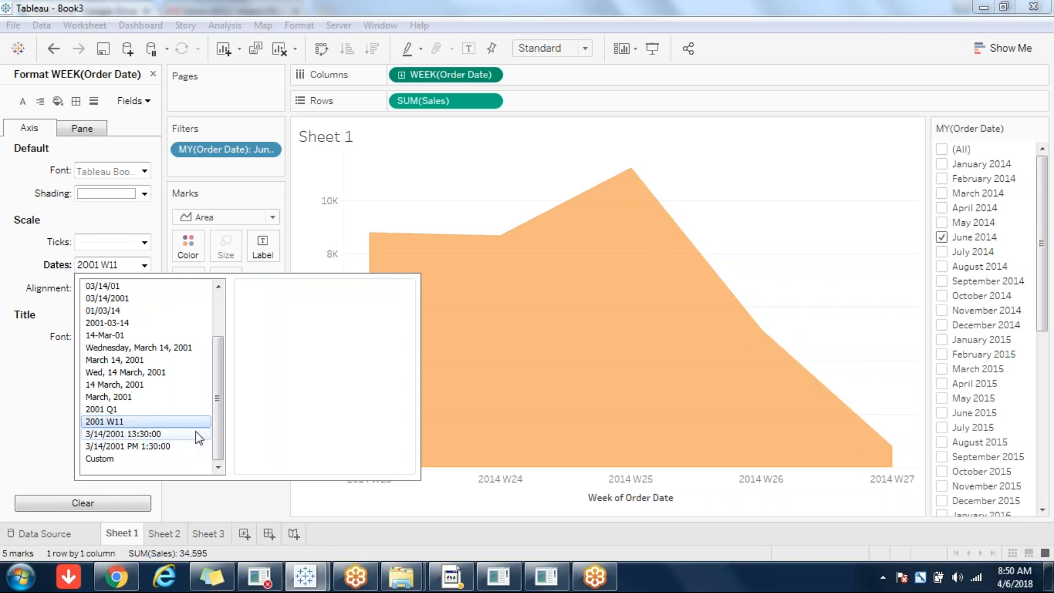
left_click(437, 496)
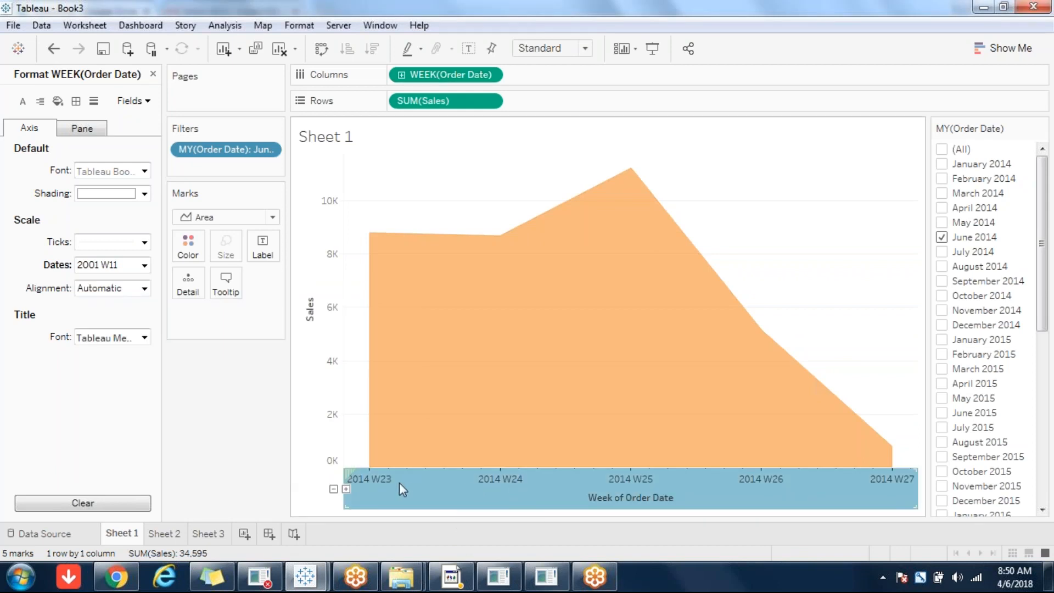
Show the mark labels on the area chart and close the Format pane
left_click(470, 50)
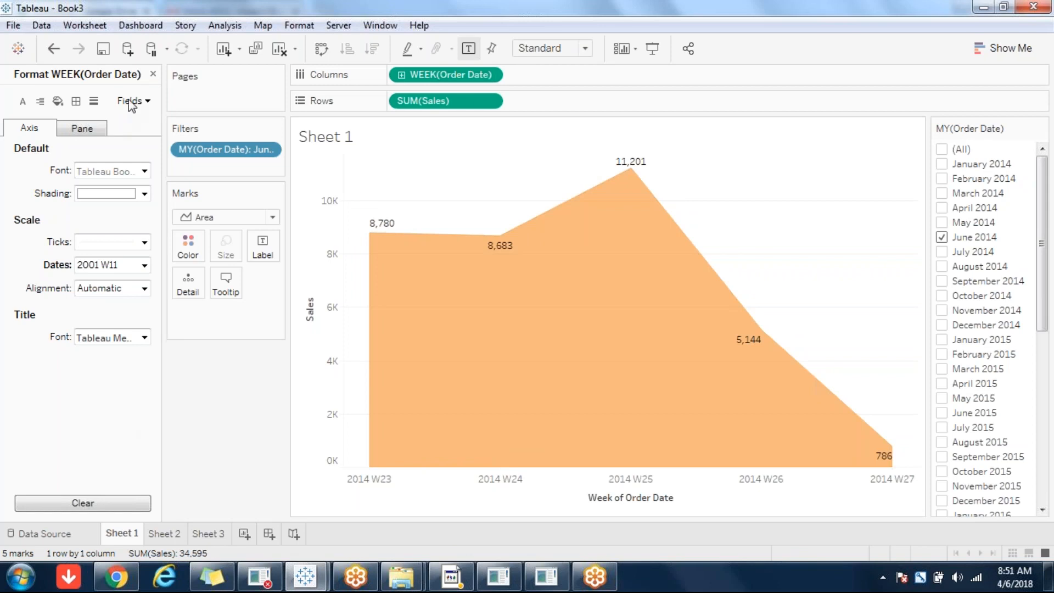
left_click(153, 74)
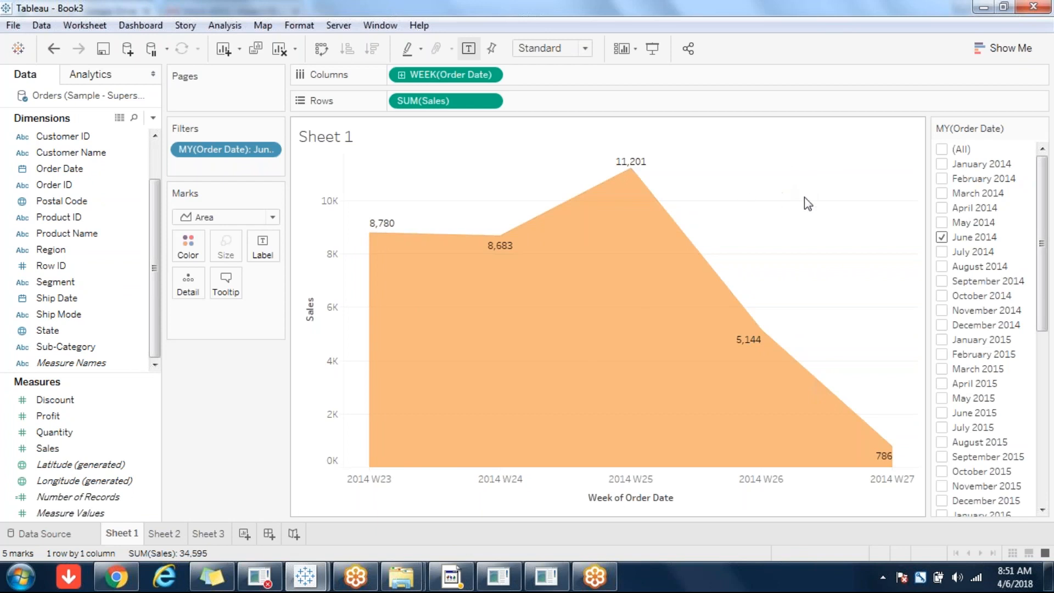
left_click(1042, 129)
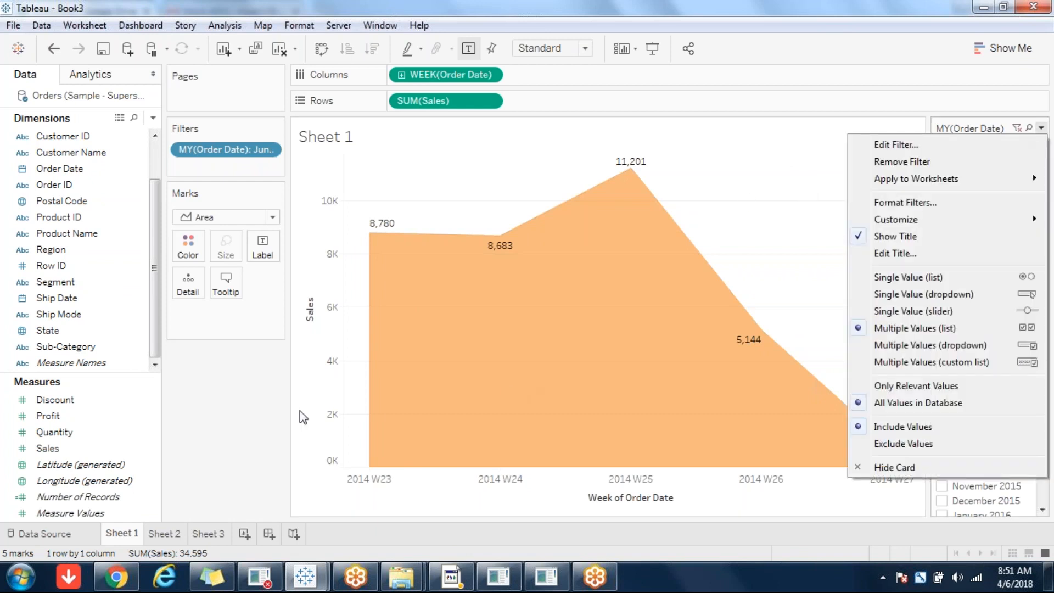
On Sheet 2, move Sub-Category from the filters to Columns to chart Profit by sub-category
left_click(179, 536)
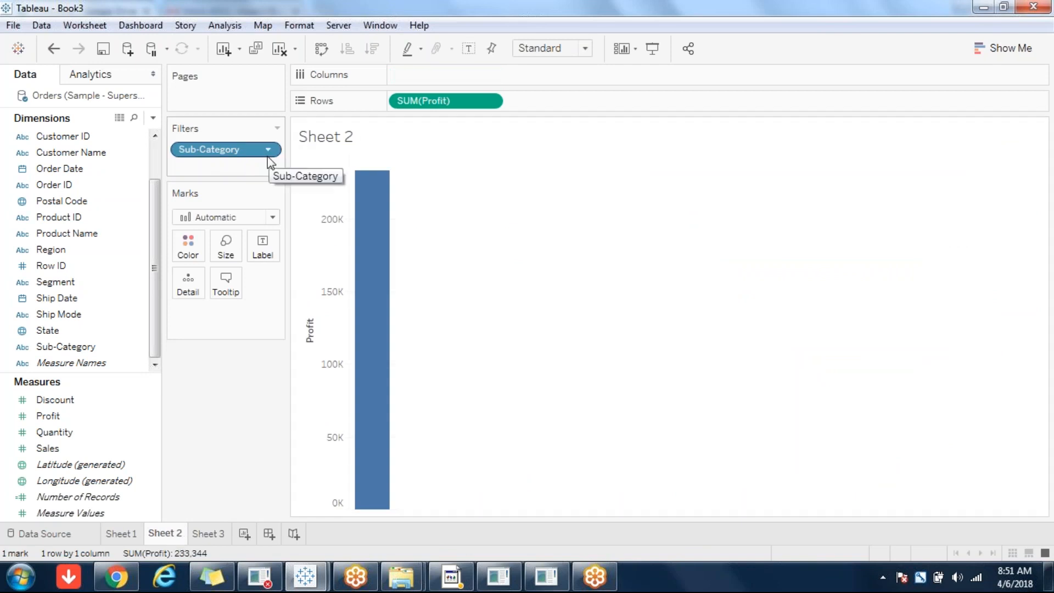
left_click_drag(236, 156, 483, 80)
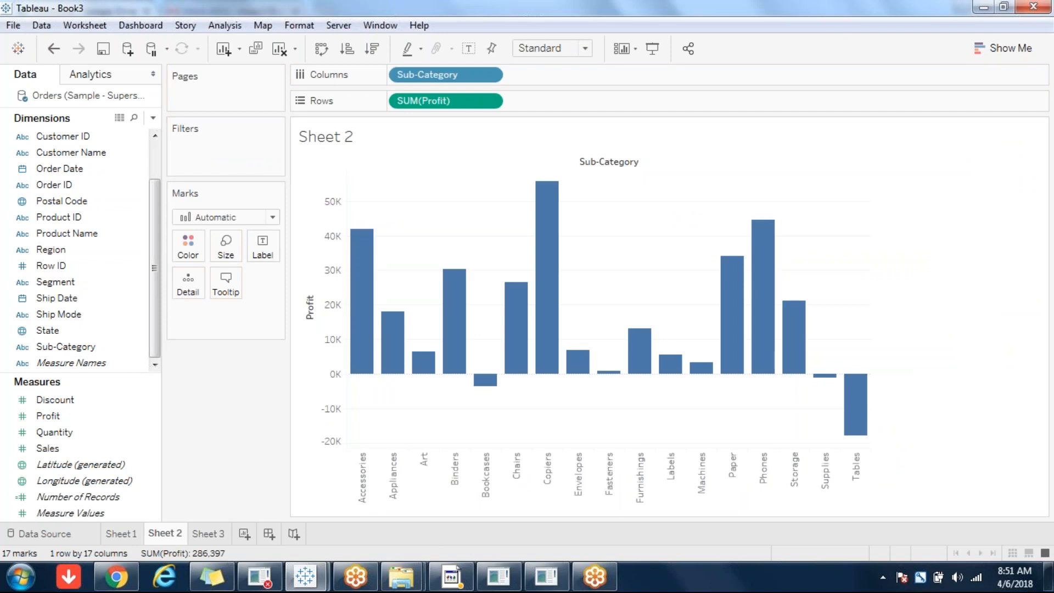
left_click(494, 80)
left_click(541, 140)
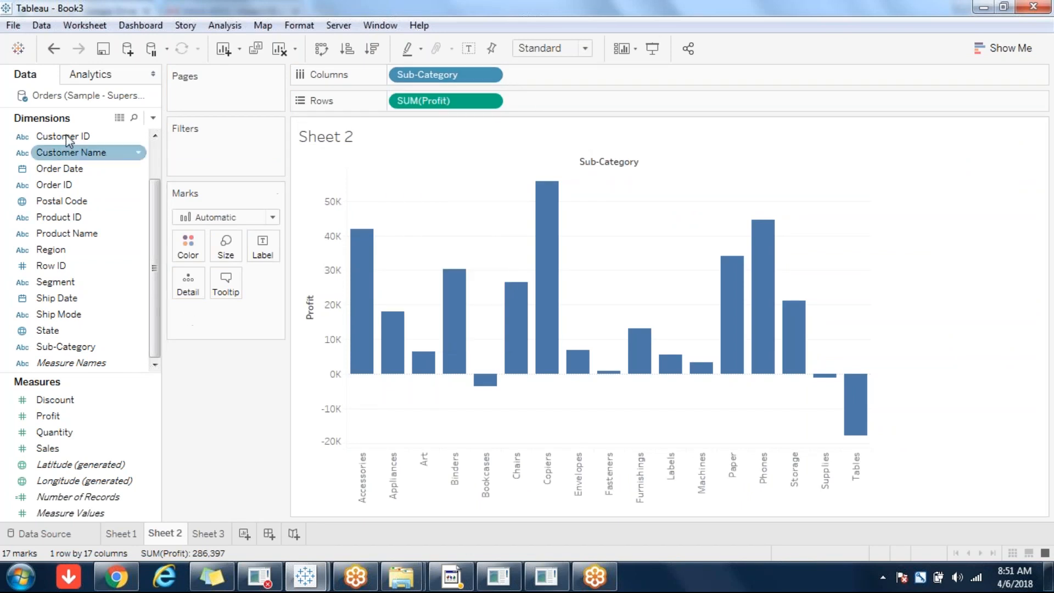
Add Category ahead of Sub-Category in Columns and swap rows and columns to get horizontal bars
scroll(148, 137, "up", 1)
left_click_drag(88, 137, 395, 74)
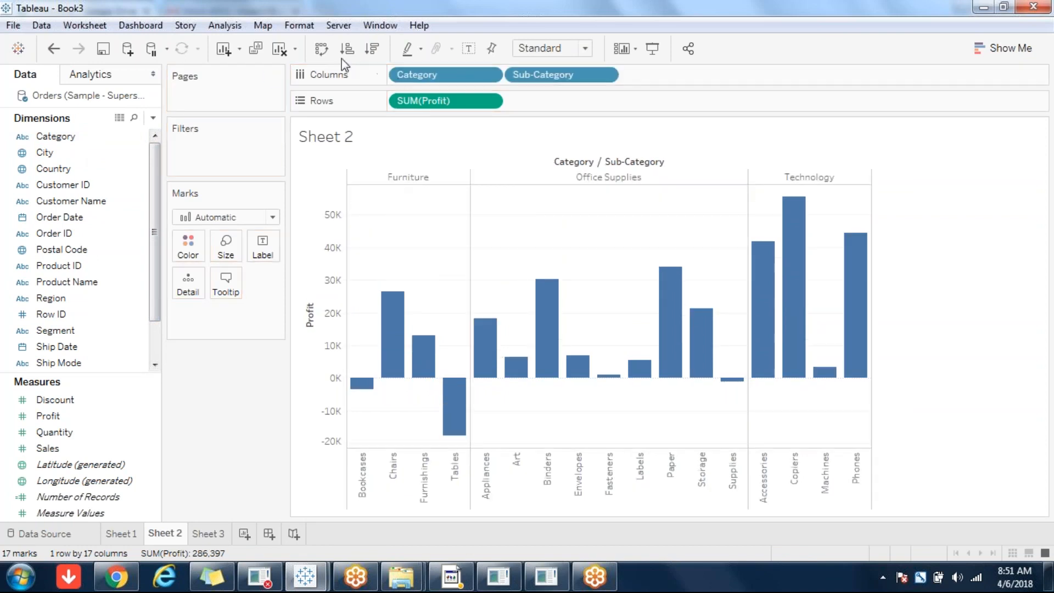
left_click(321, 49)
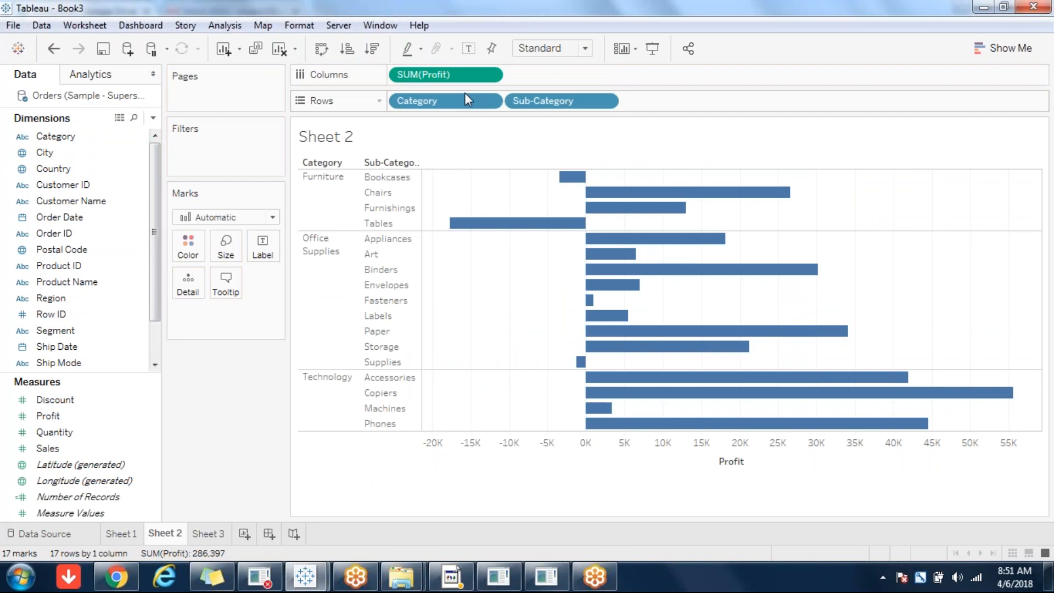
Show filter cards for Category and Sub-Category, and place the Category card above the Sub-Category card
left_click(491, 108)
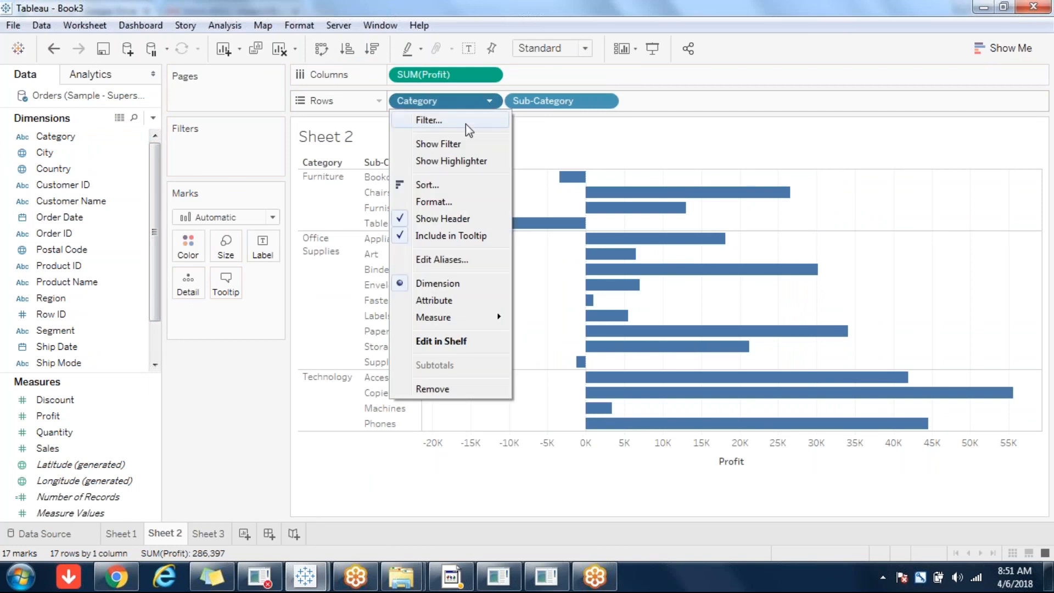
left_click(451, 142)
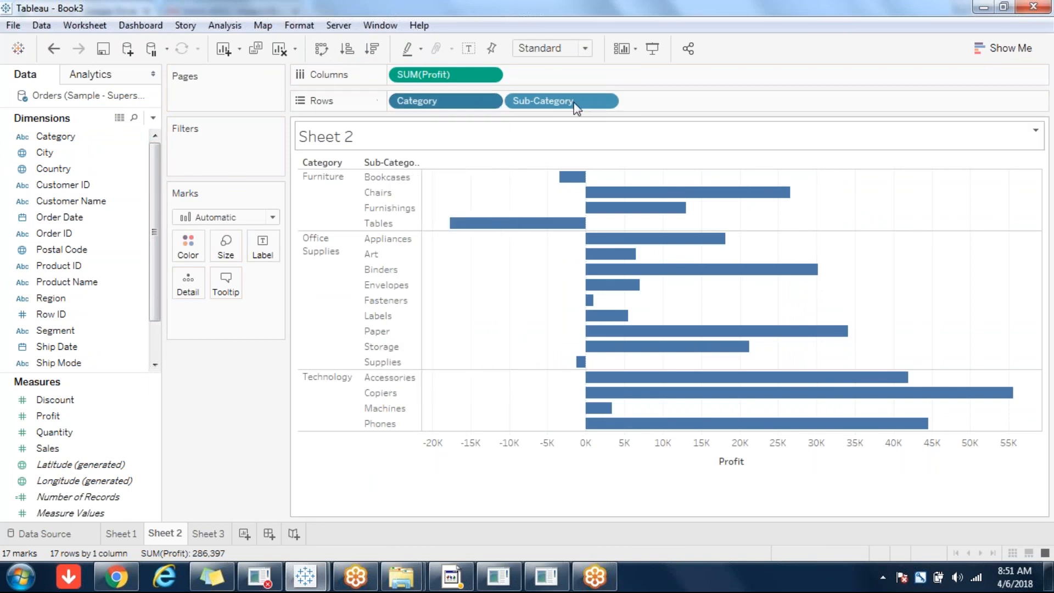
left_click(605, 101)
left_click(567, 149)
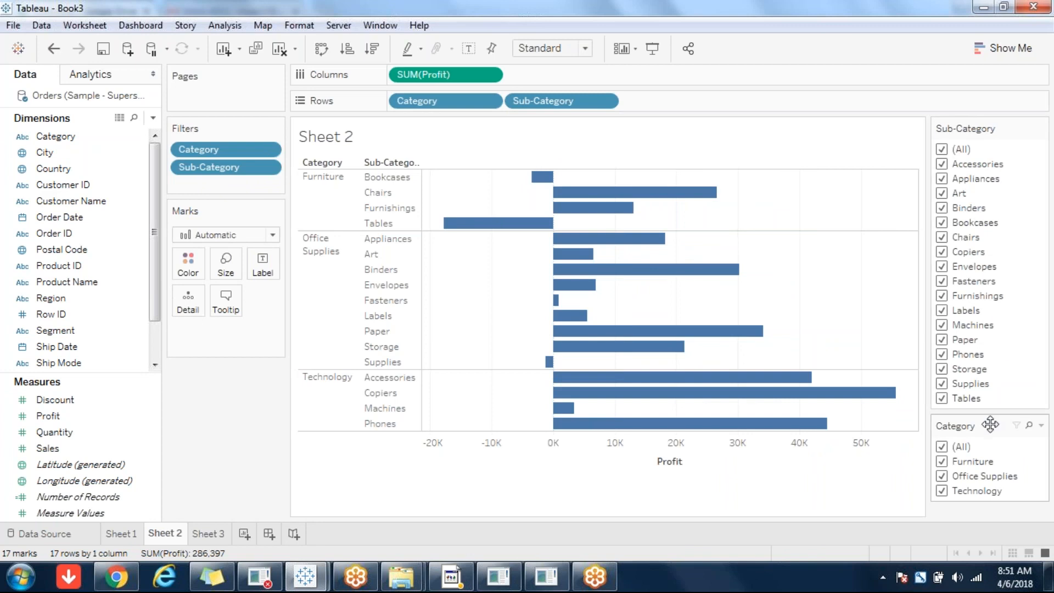
left_click_drag(990, 425, 988, 114)
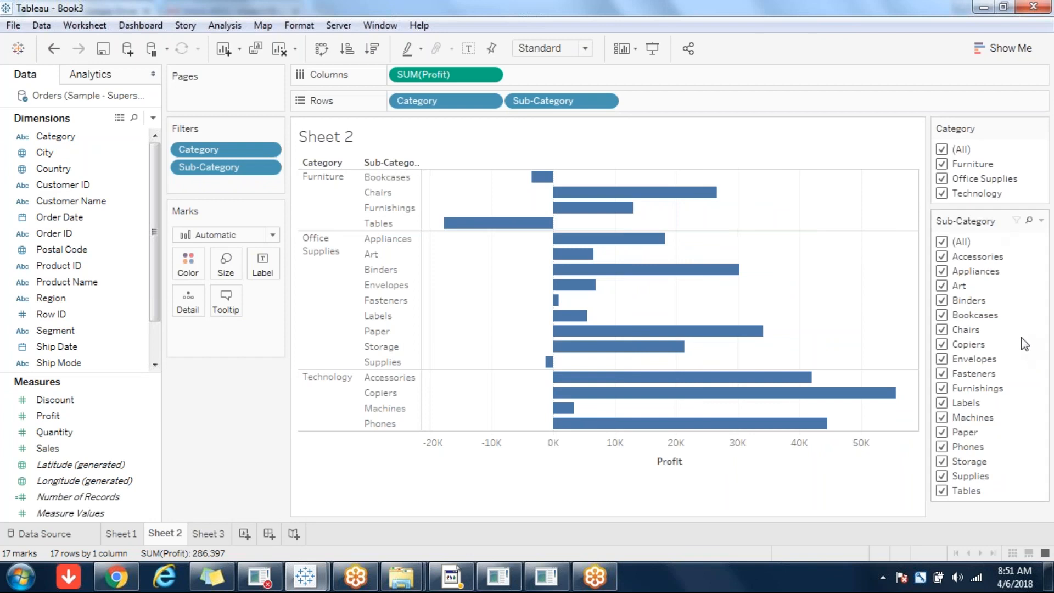
Switch to the GoToMeeting Recording Manager, convert the 2018-04-06 07.23 and 2018-04-05 21.04 Tableau recordings to MP4, and return to Tableau
left_click(351, 579)
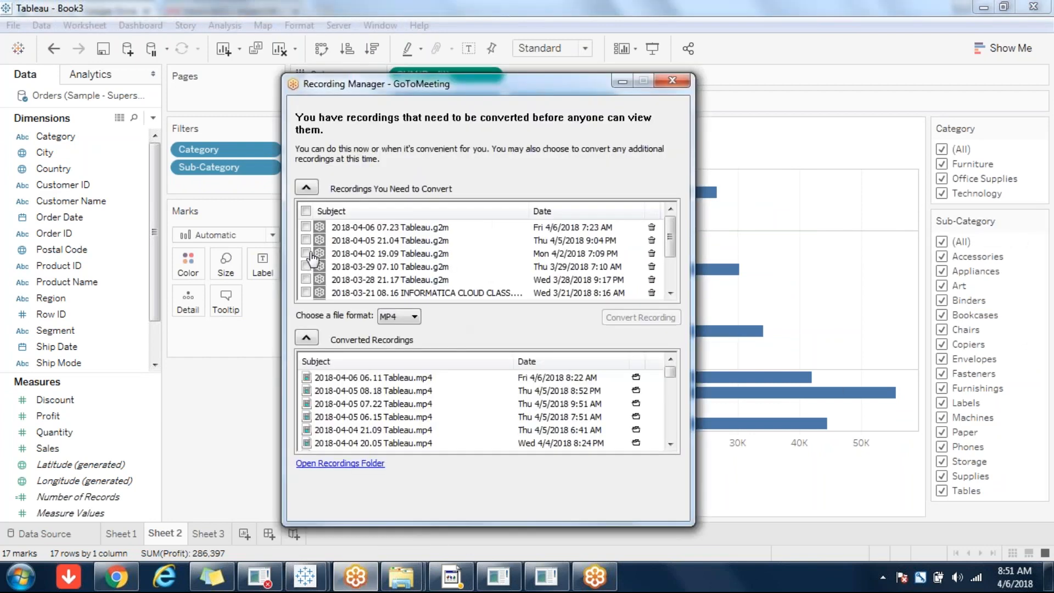
left_click(306, 227)
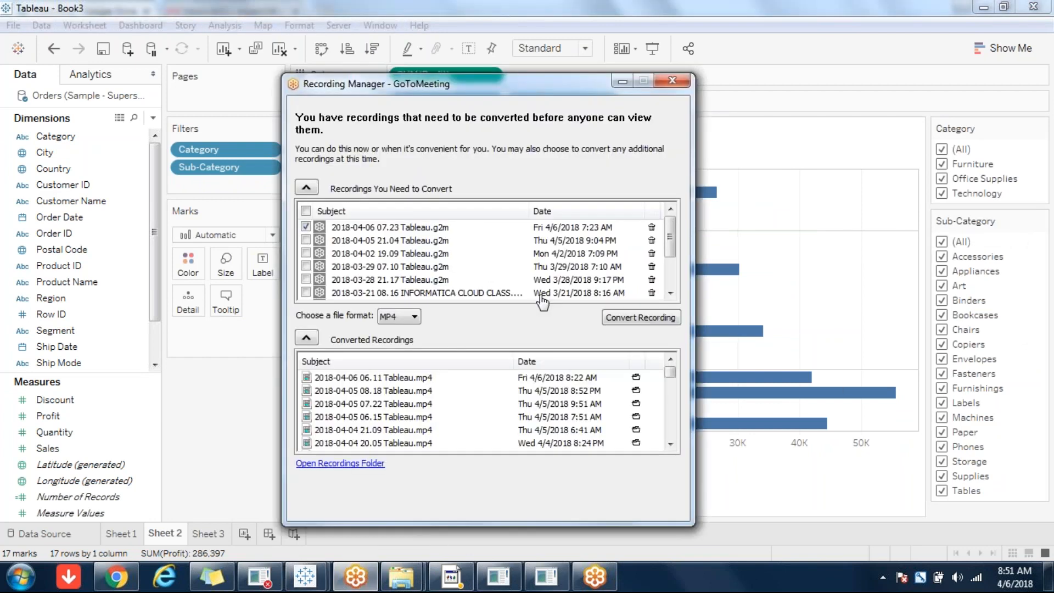
left_click(306, 240)
left_click(625, 318)
left_click(873, 260)
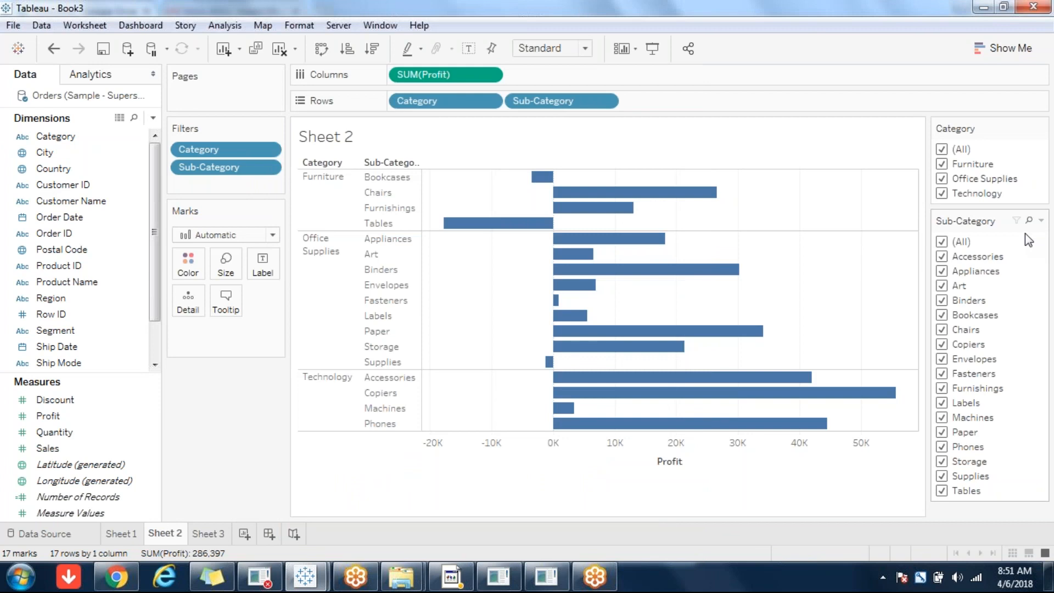
Clear and reselect all values in the Category filter, and deselect all values in the Sub-Category filter
left_click(942, 150)
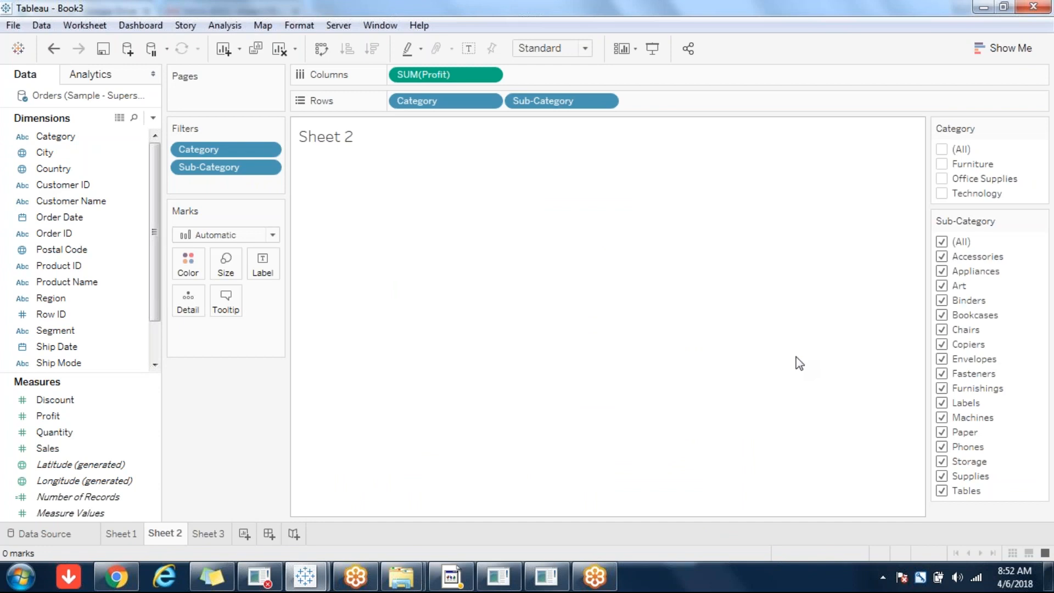
left_click(942, 149)
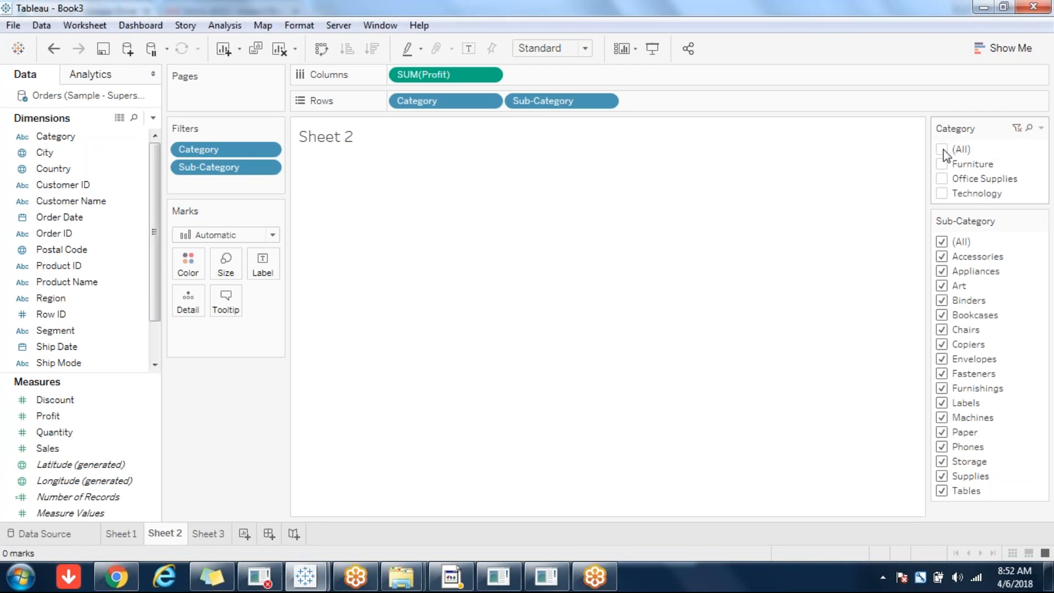
left_click(942, 242)
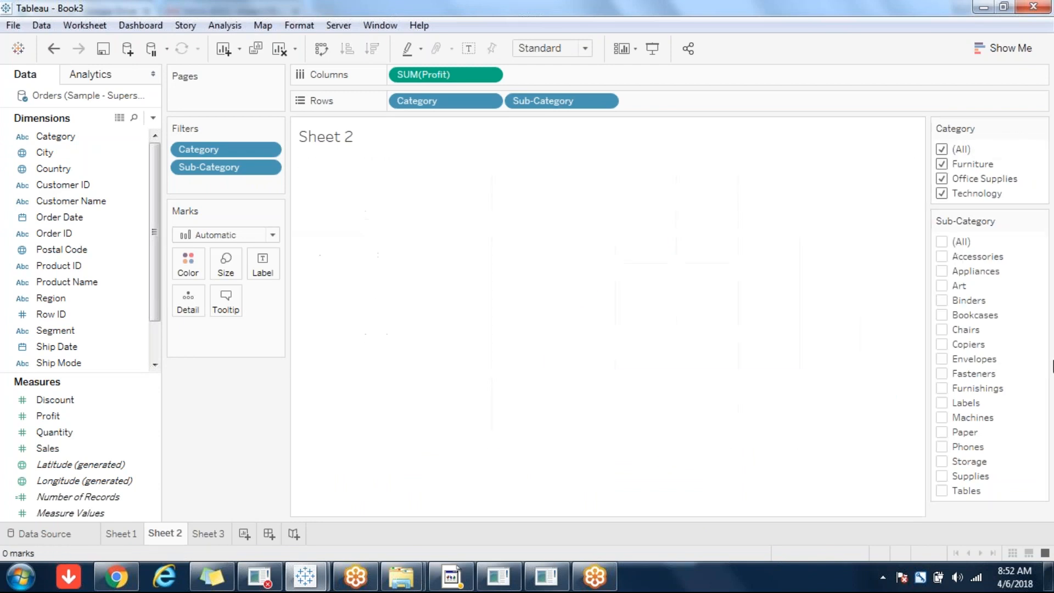